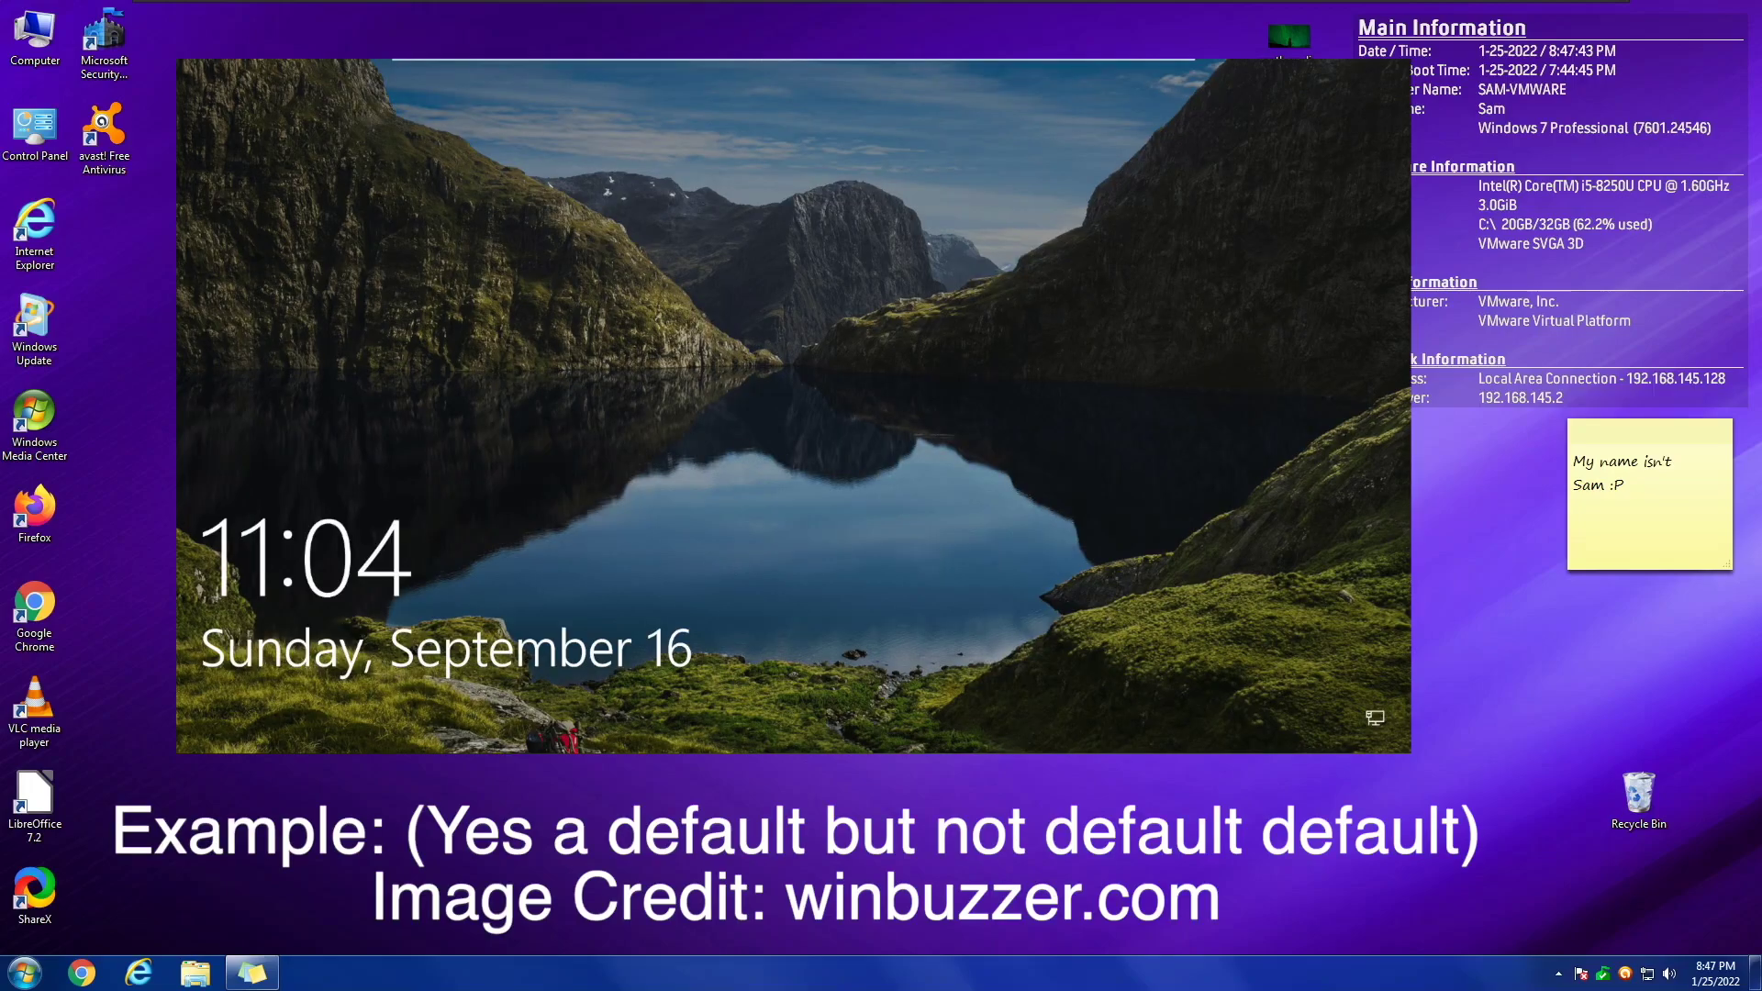
- Lock the computer from the Start menu, then unlock the session again
click(25, 973)
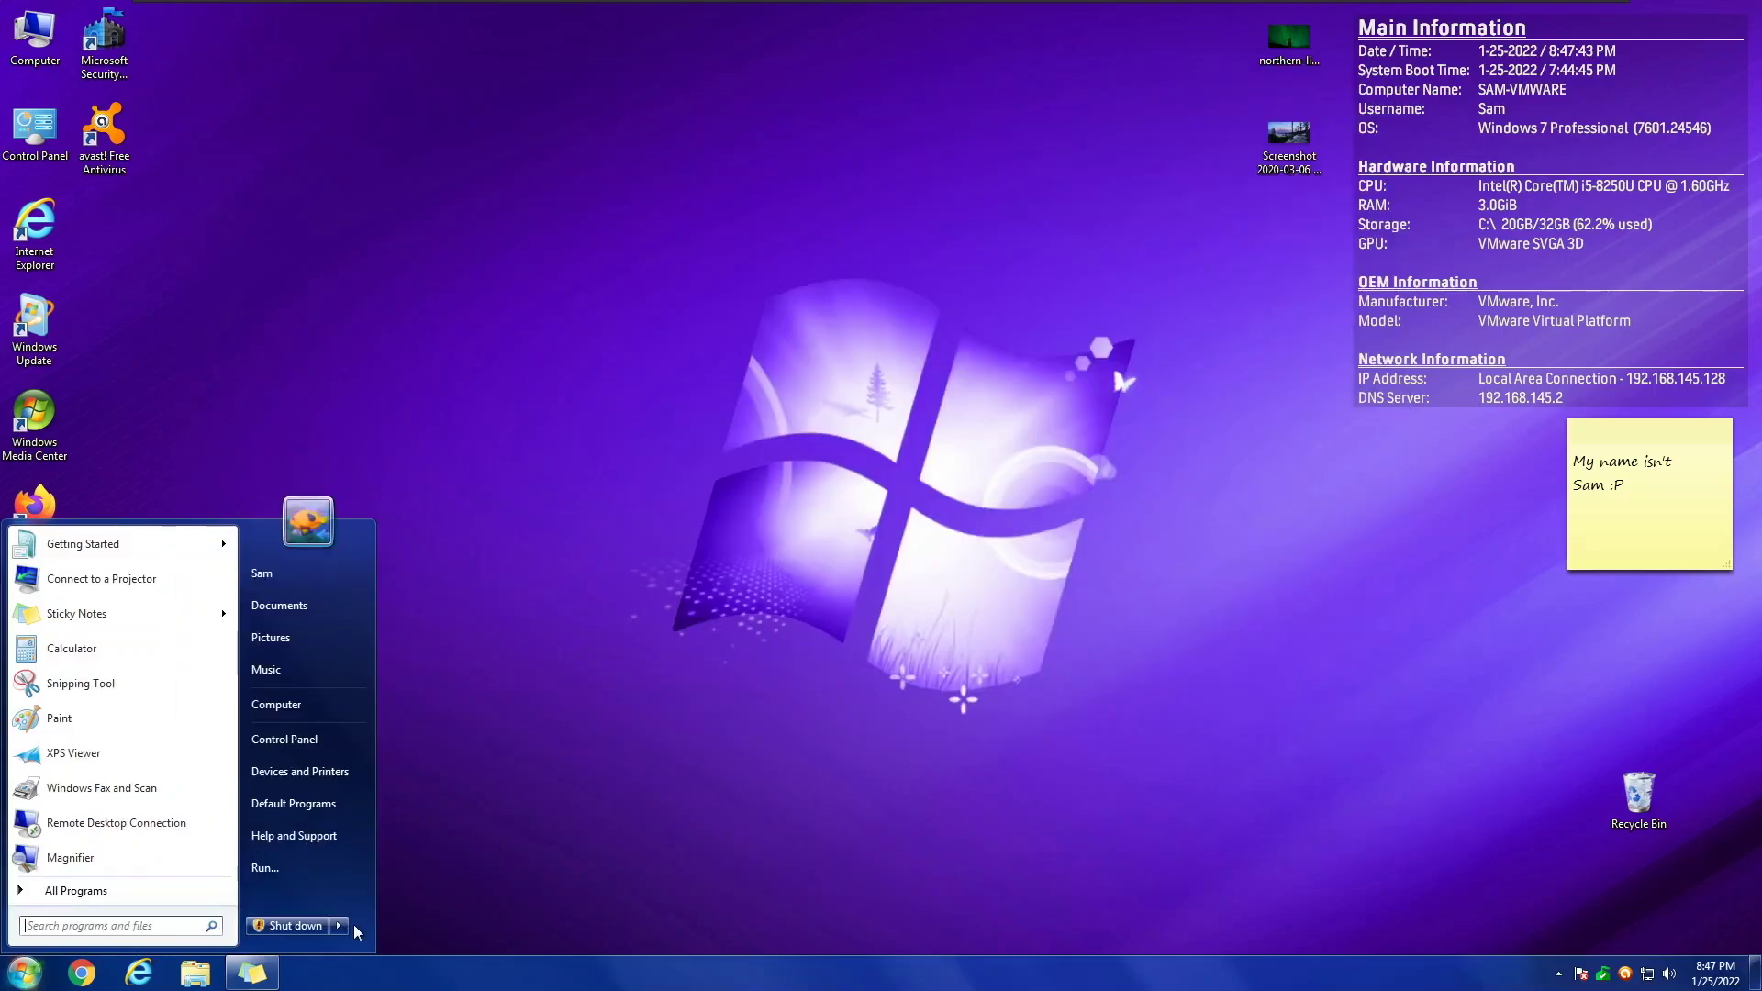
click(339, 925)
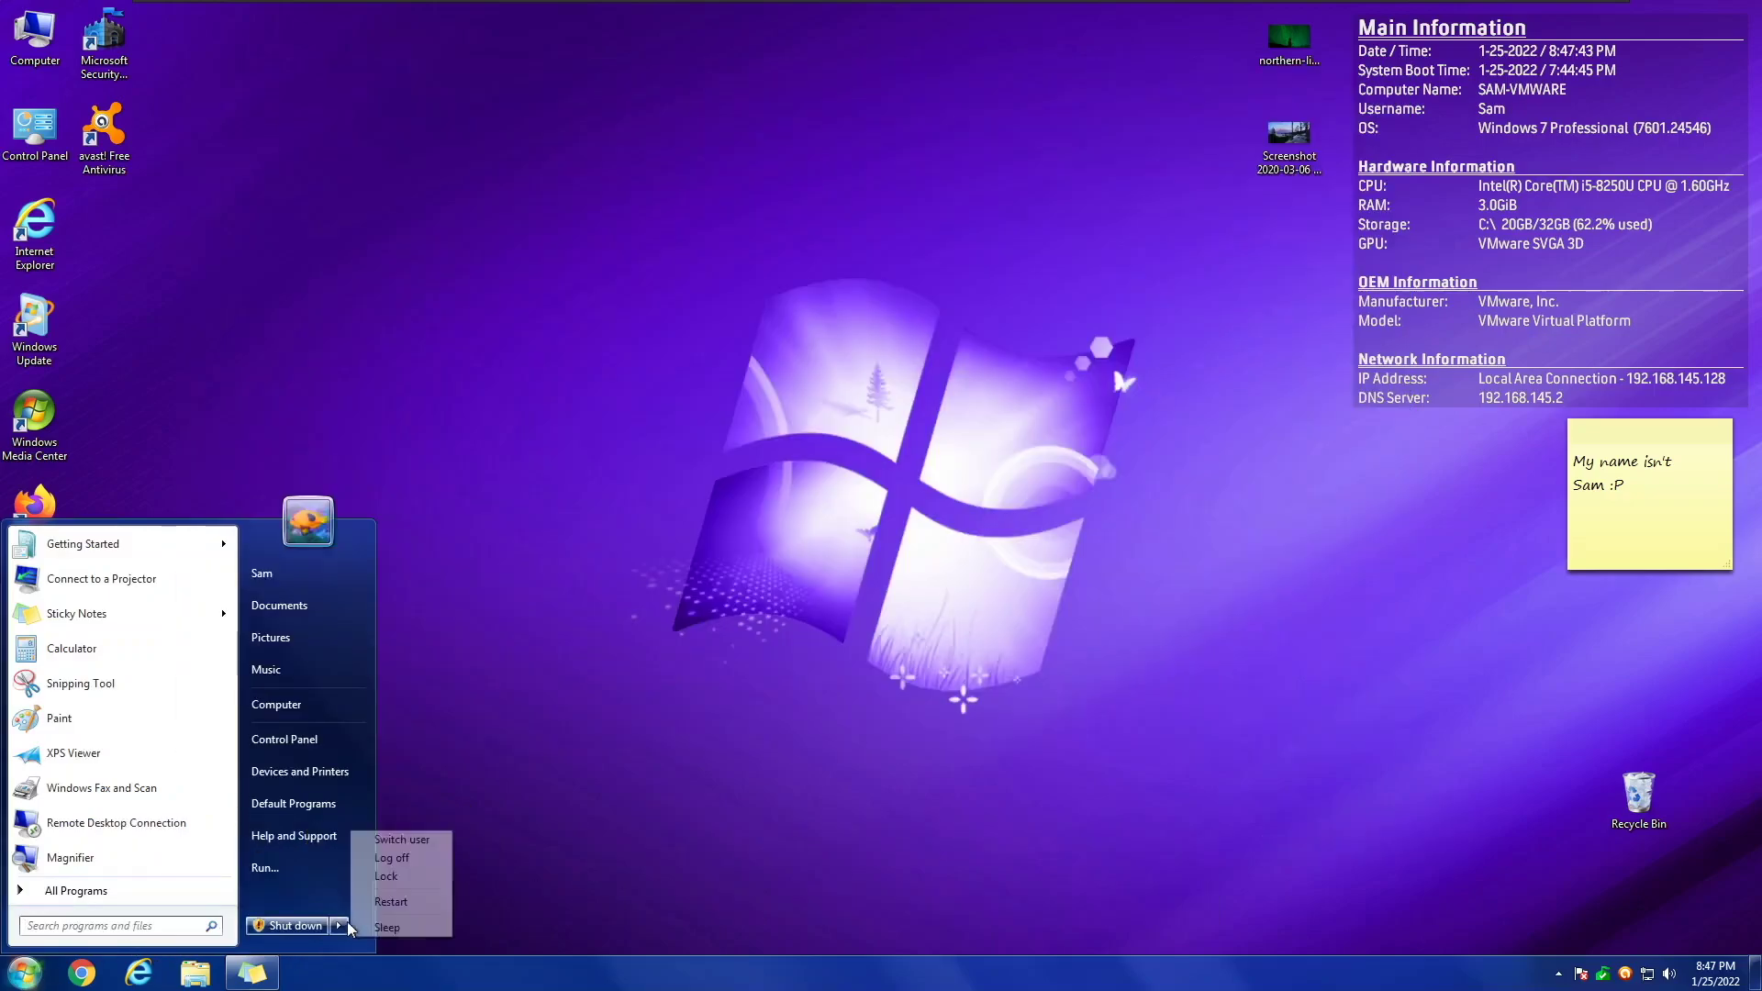
click(391, 875)
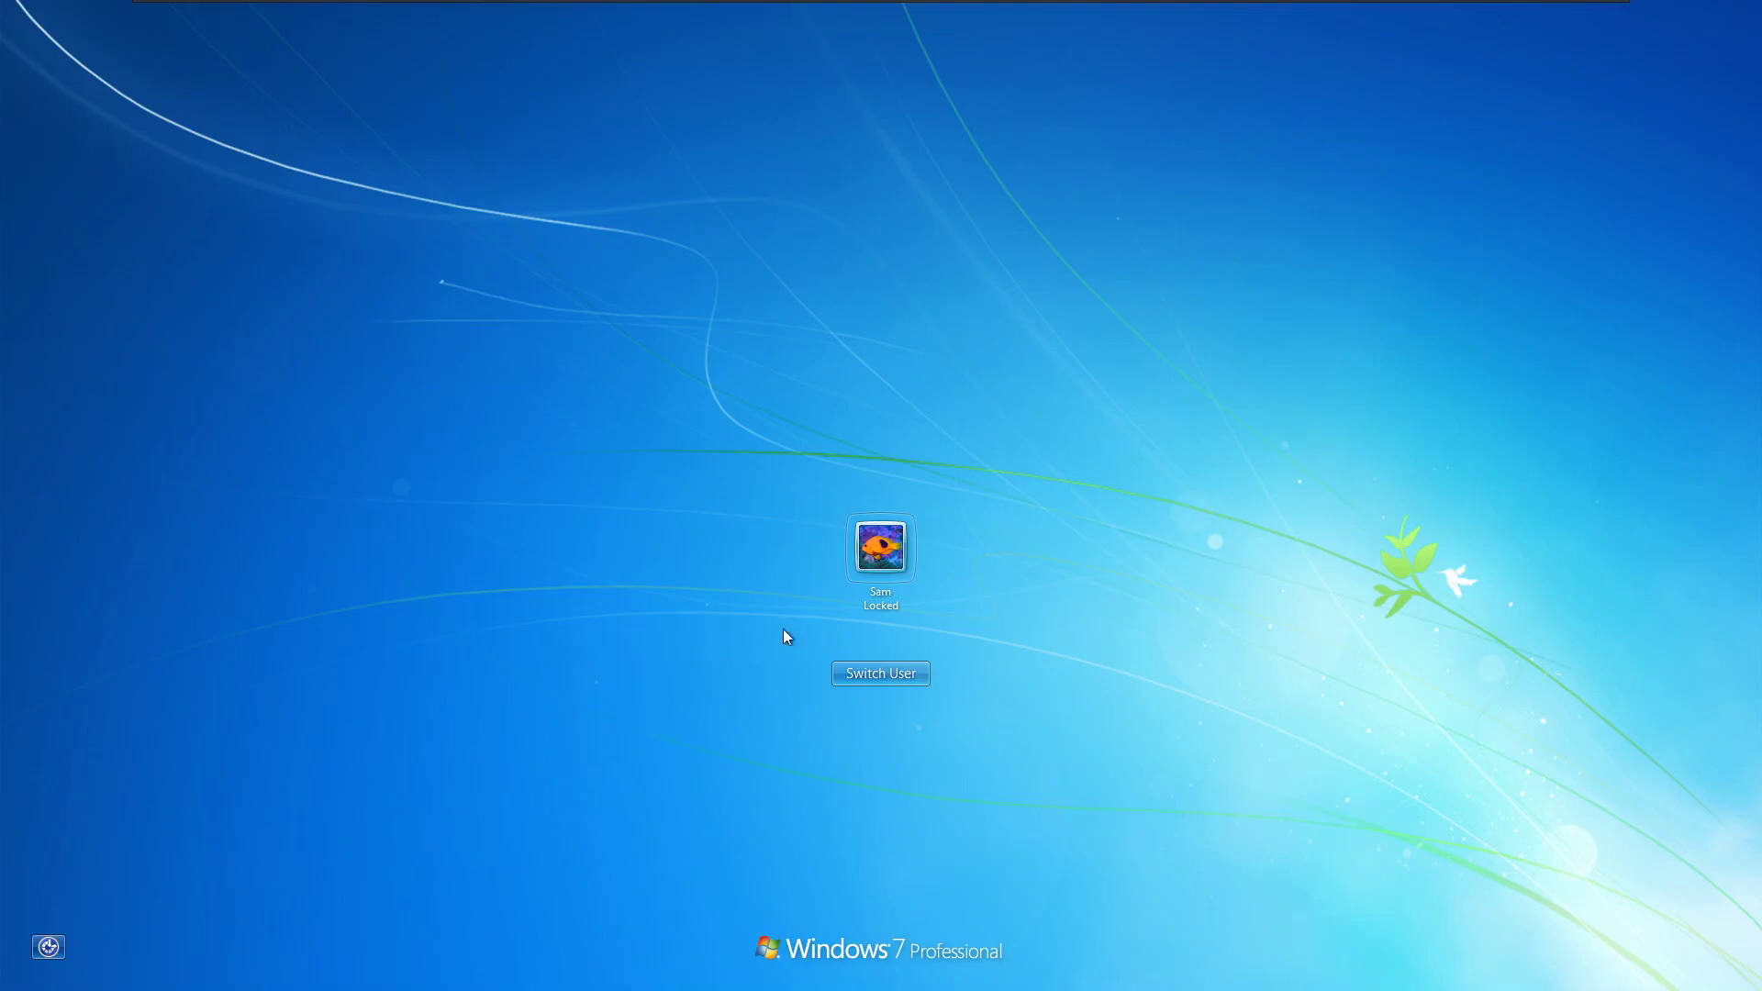
click(880, 547)
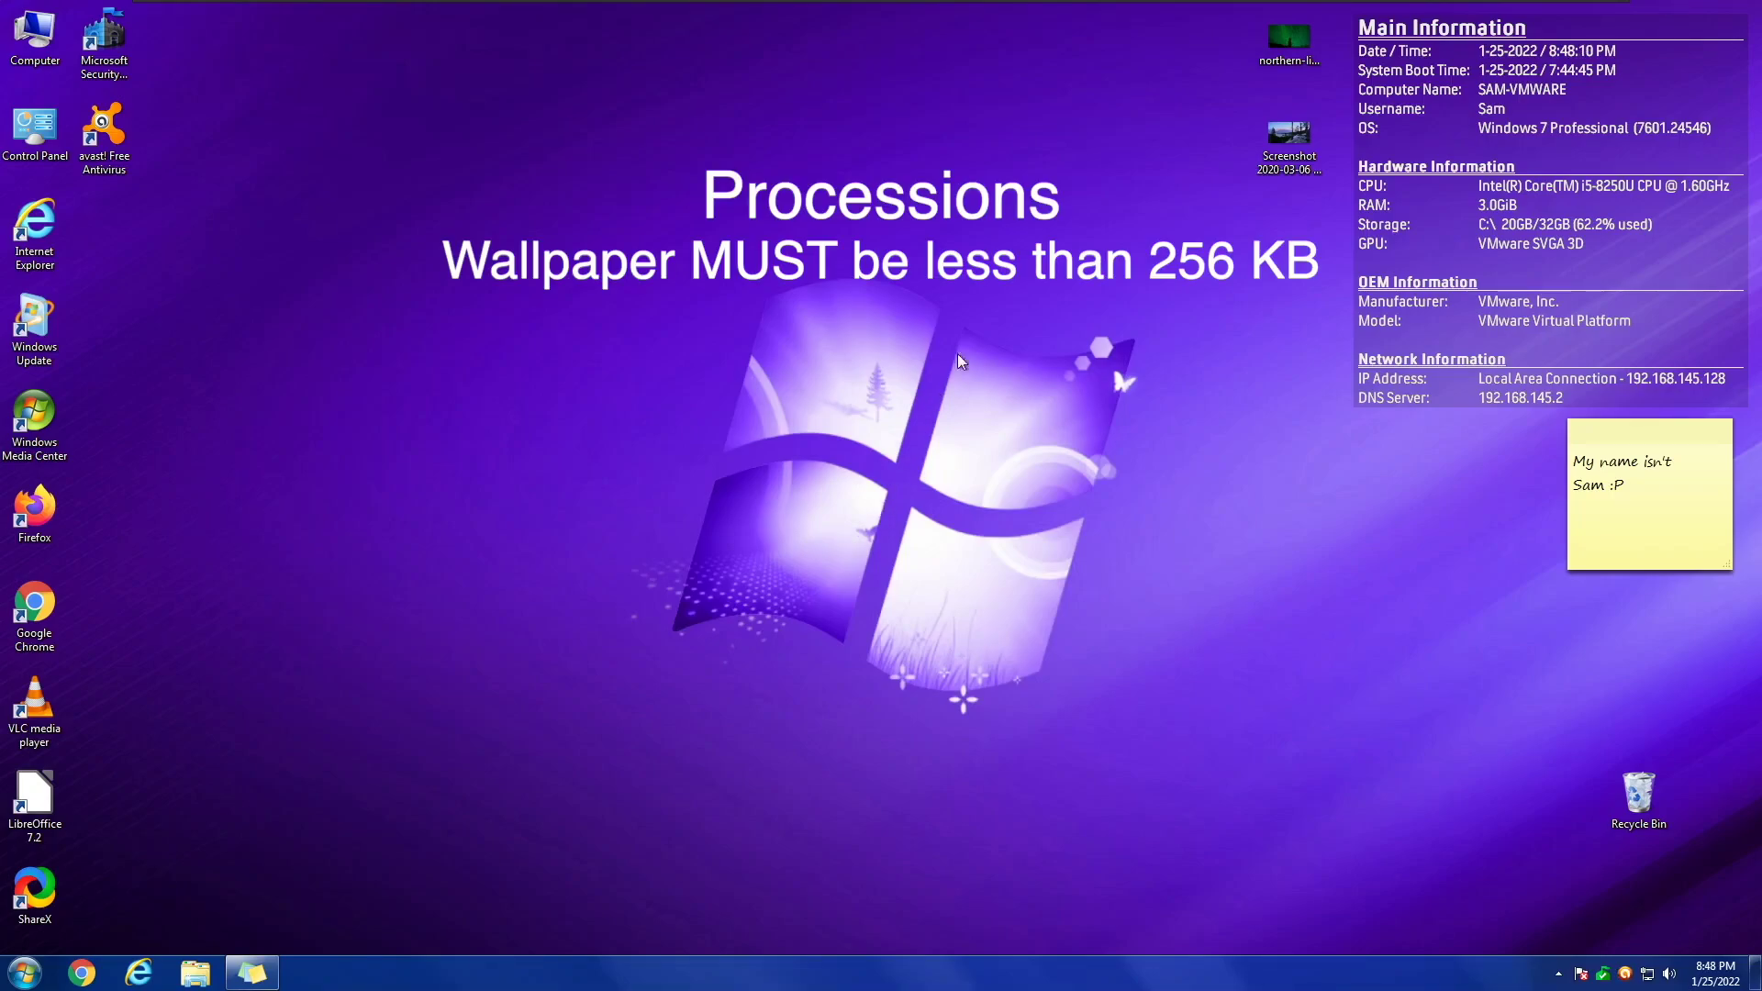
- Check the northern-lights JPEG's properties and preview it in Photo Viewer
right_click(1284, 53)
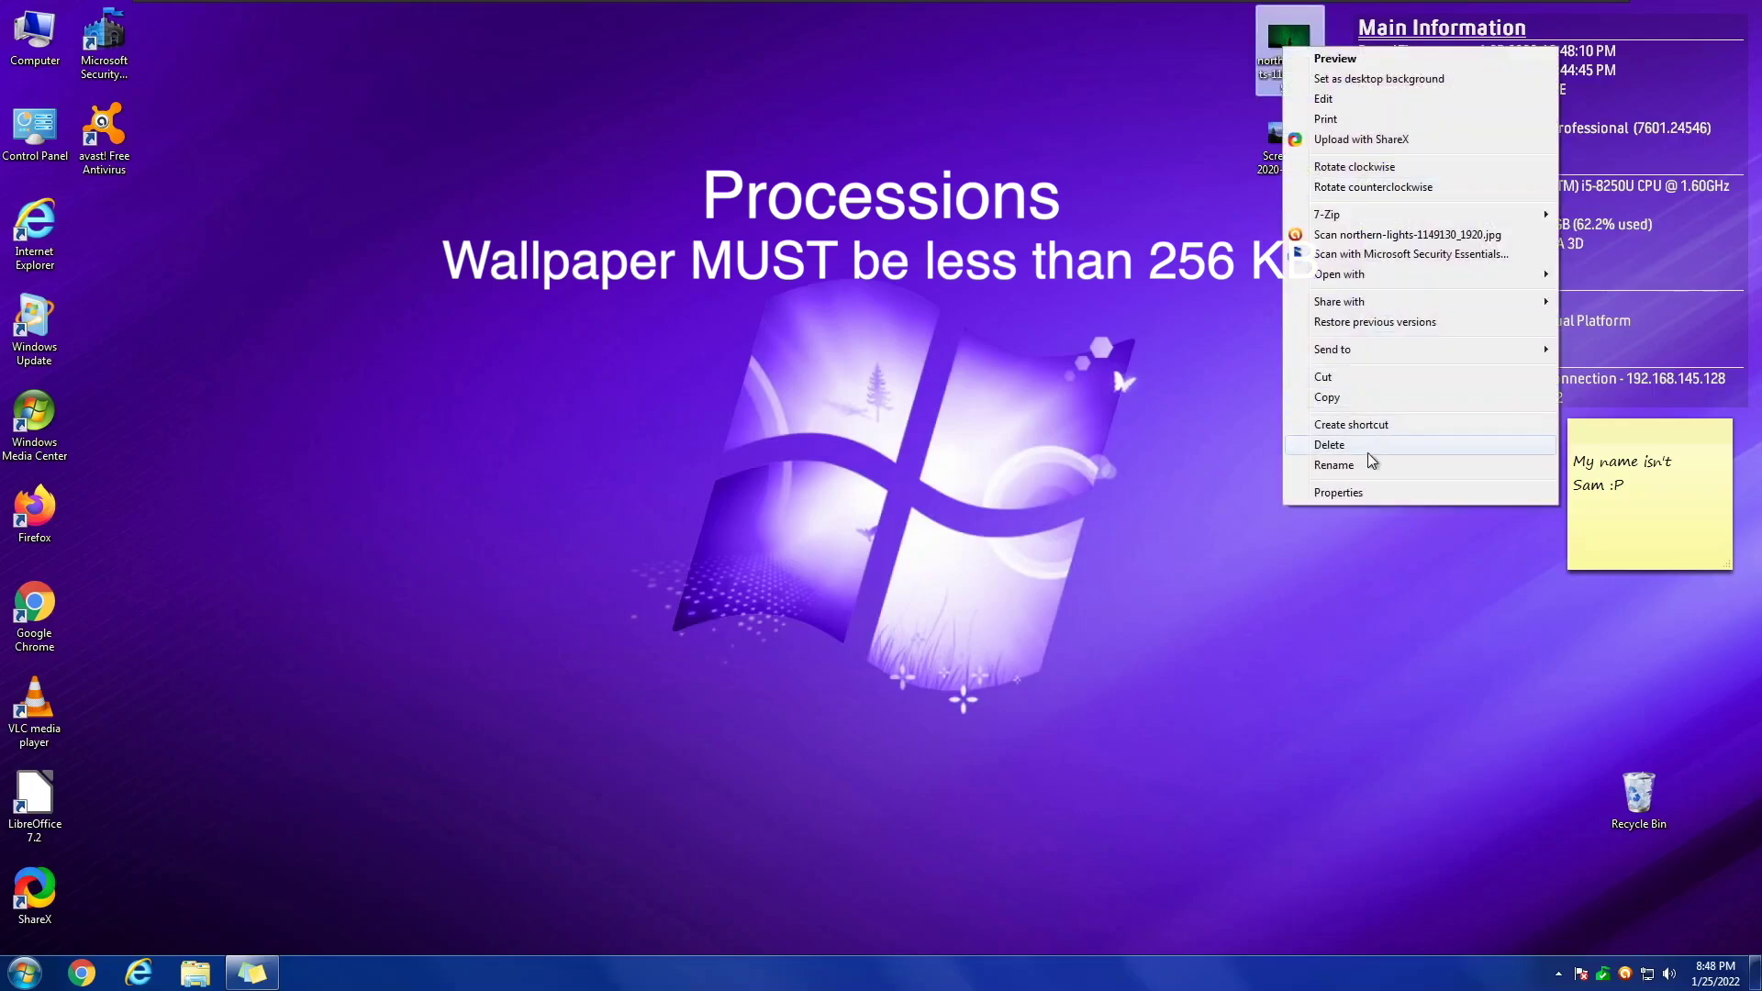
click(1345, 493)
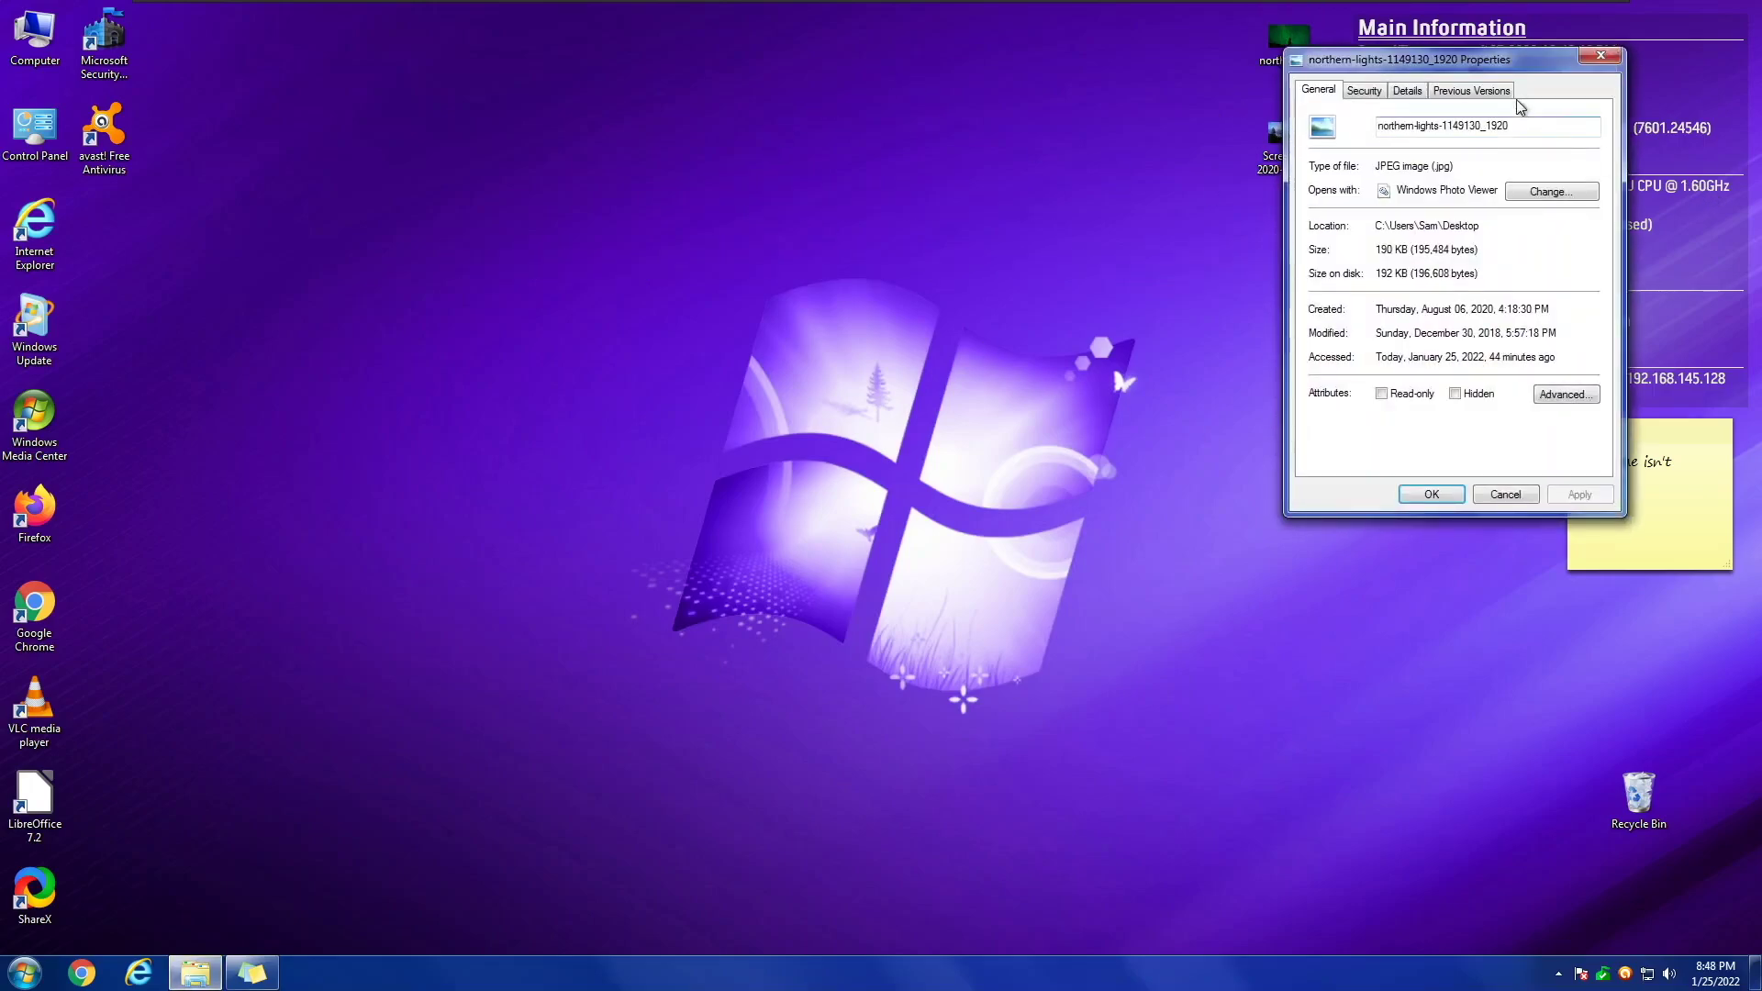
drag(1515, 62, 533, 81)
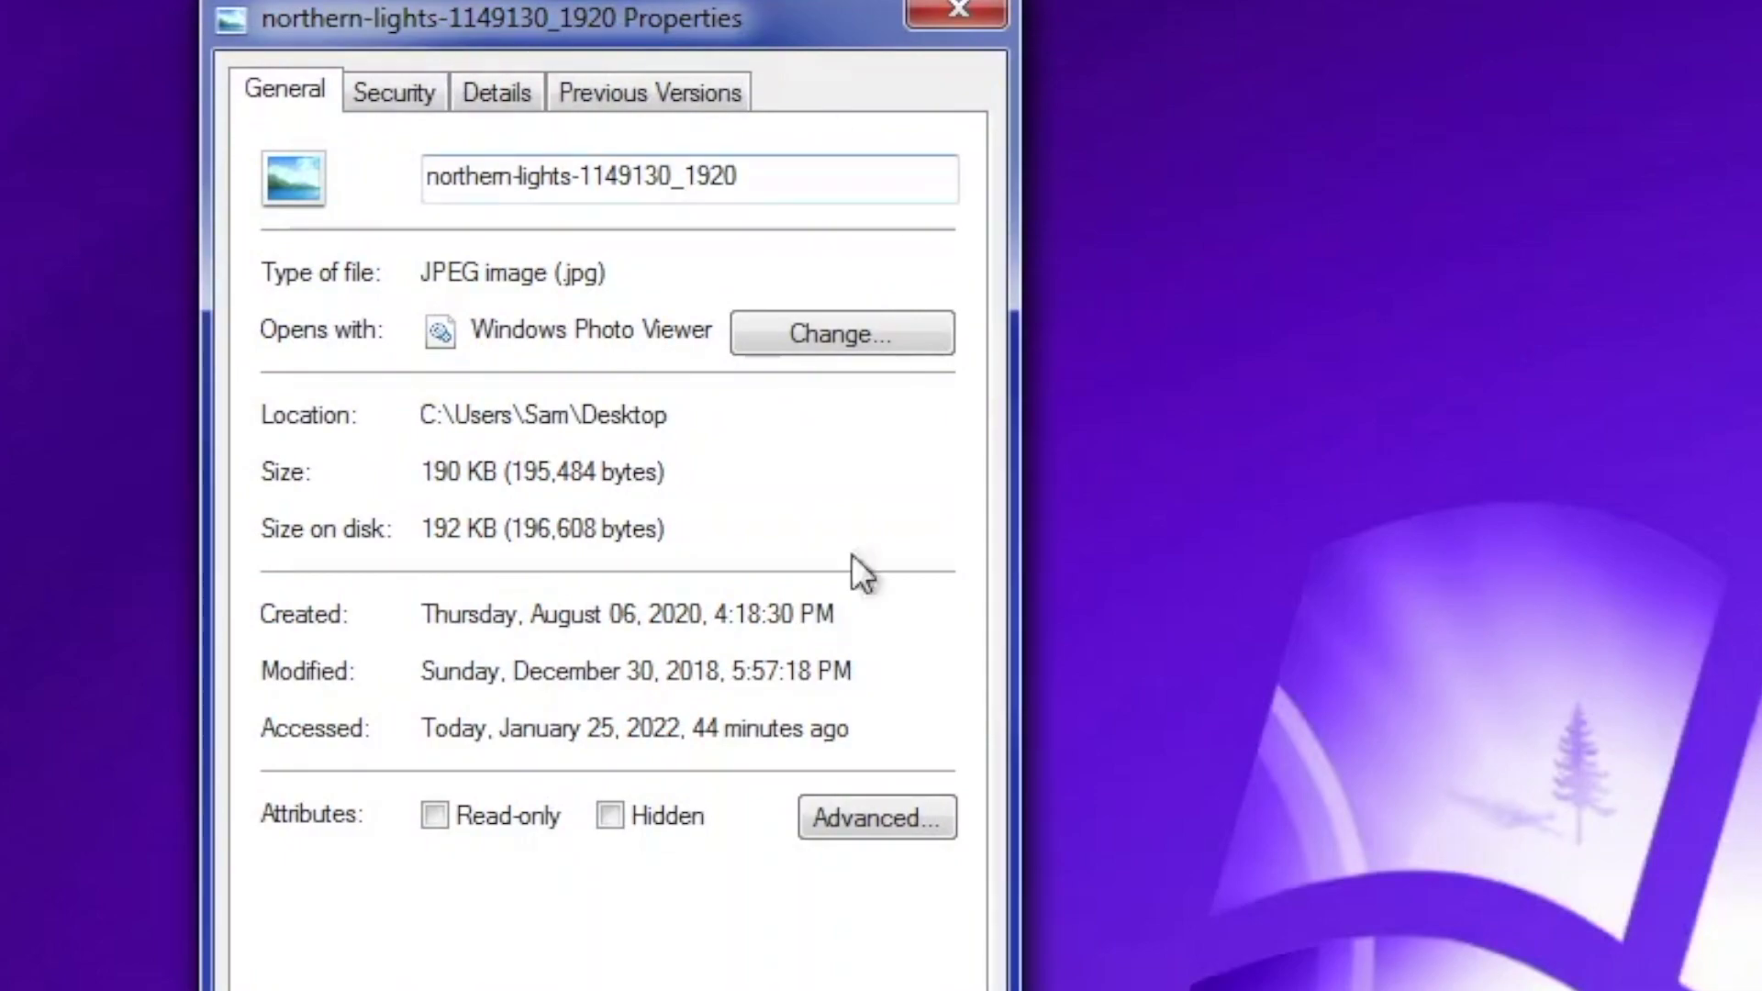
click(955, 13)
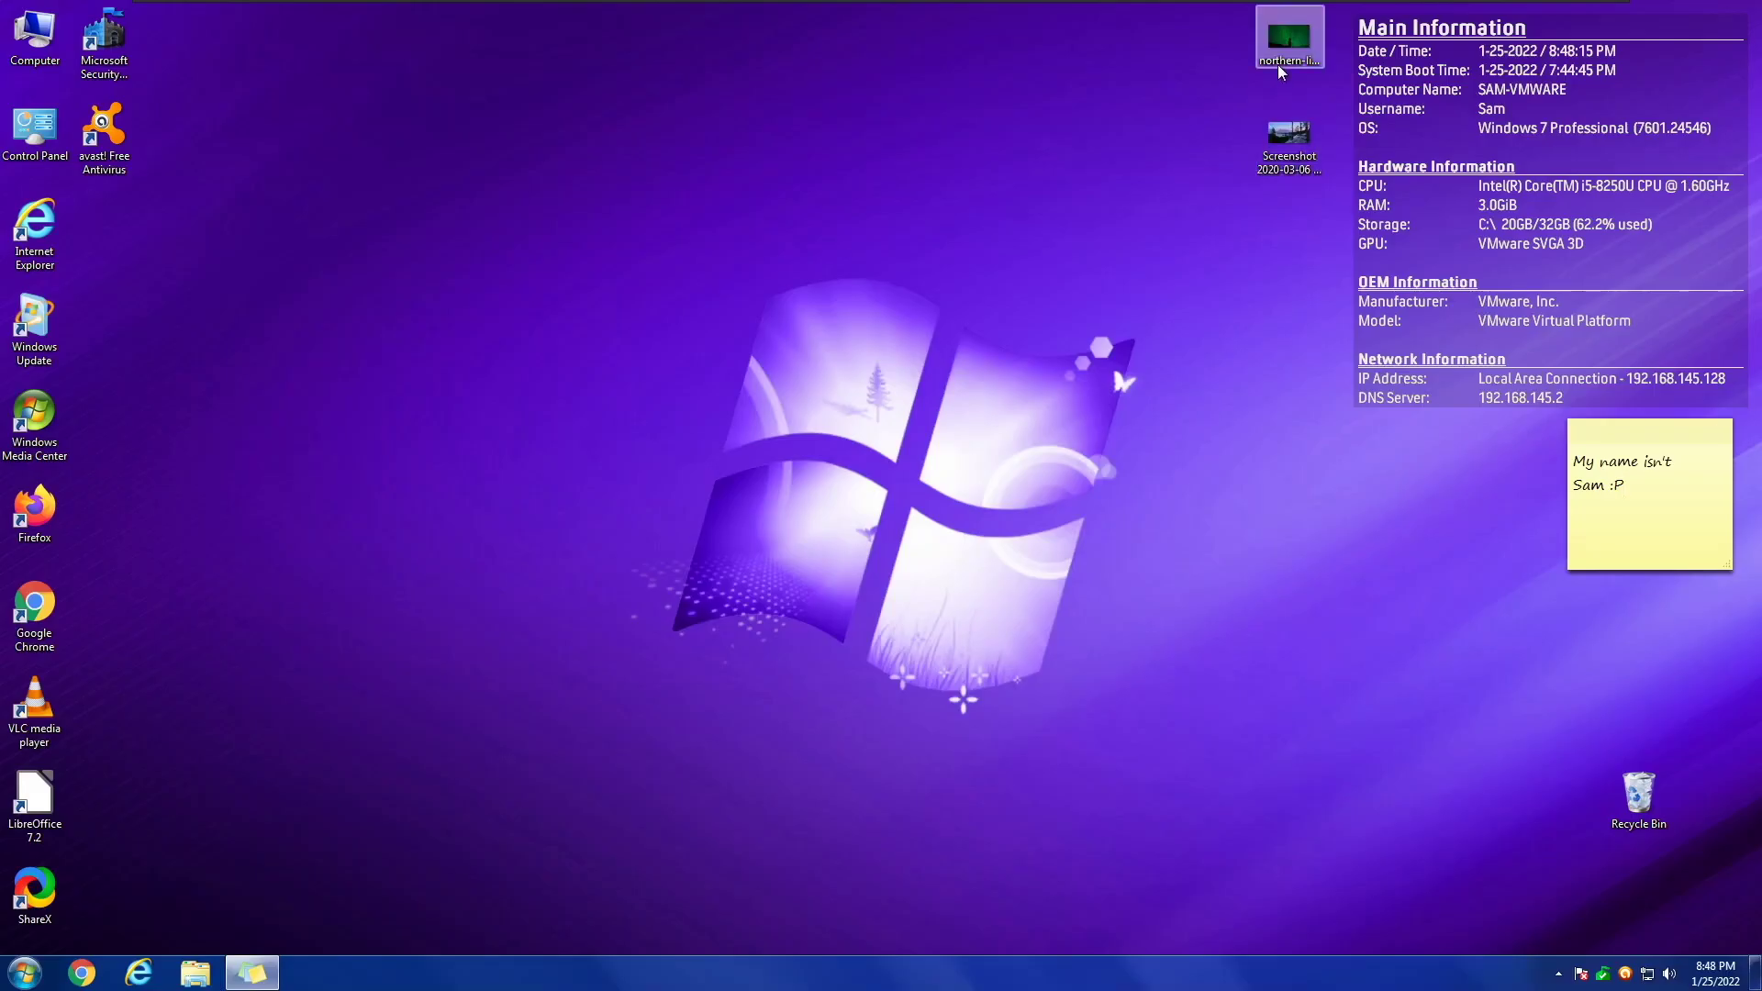
double_click(1281, 71)
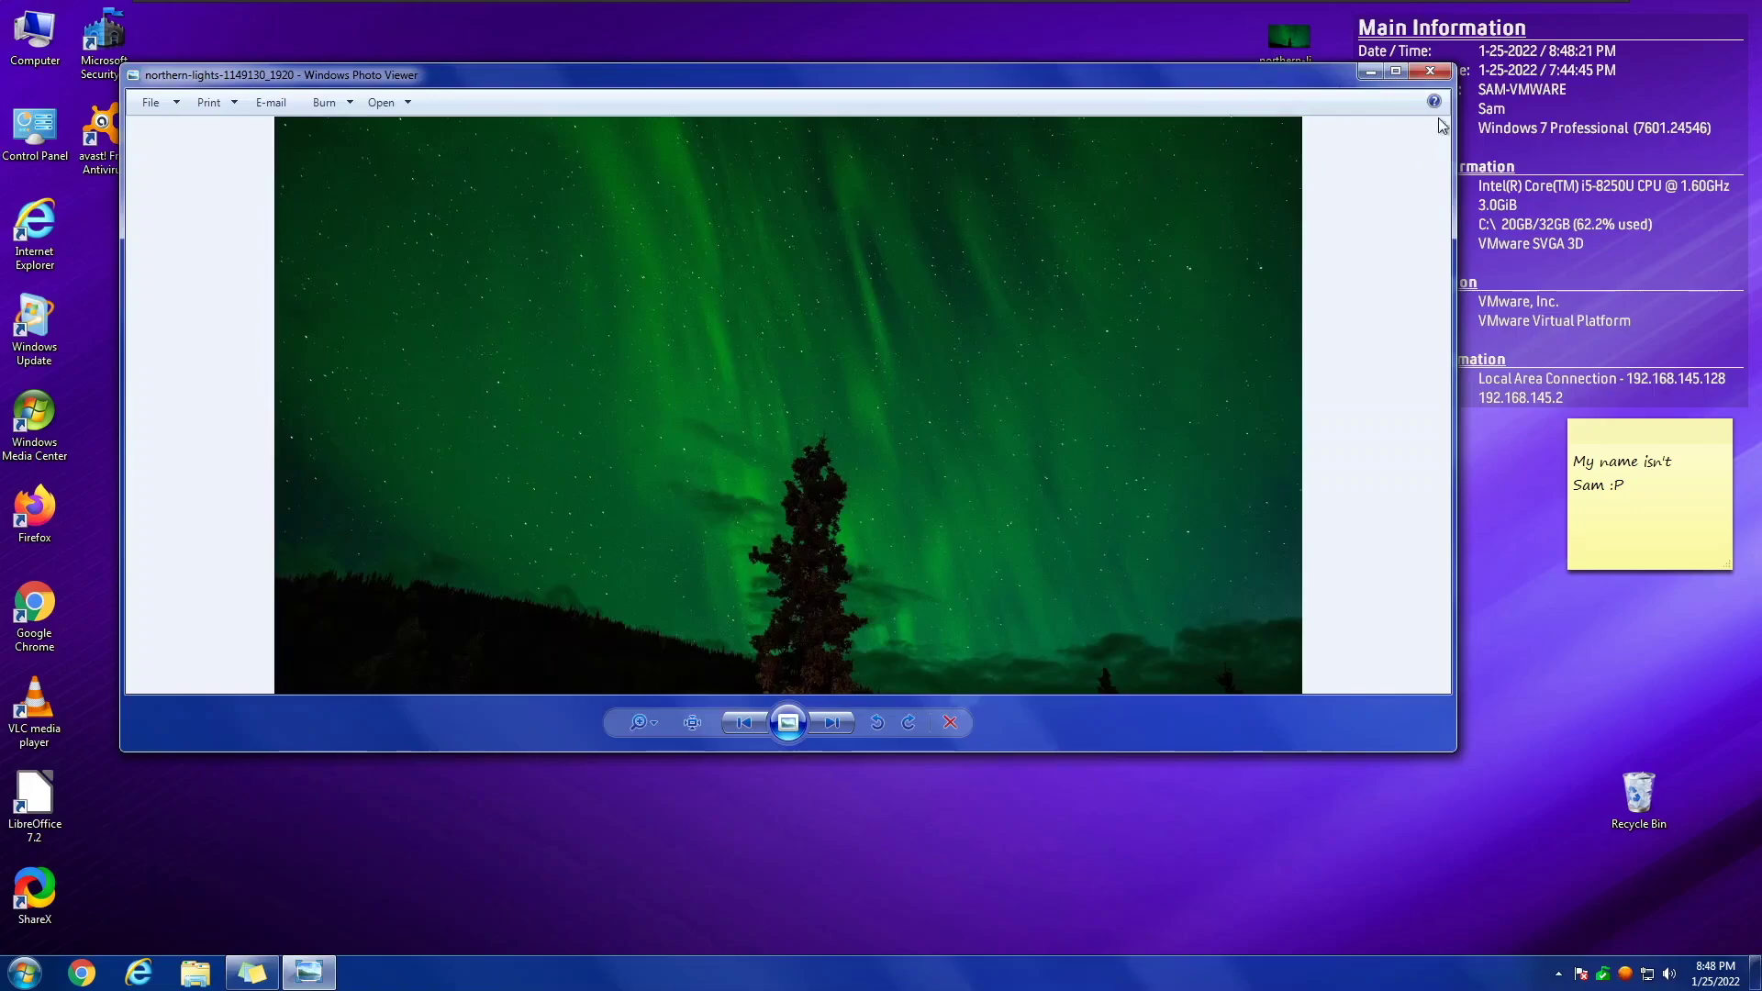
click(1432, 74)
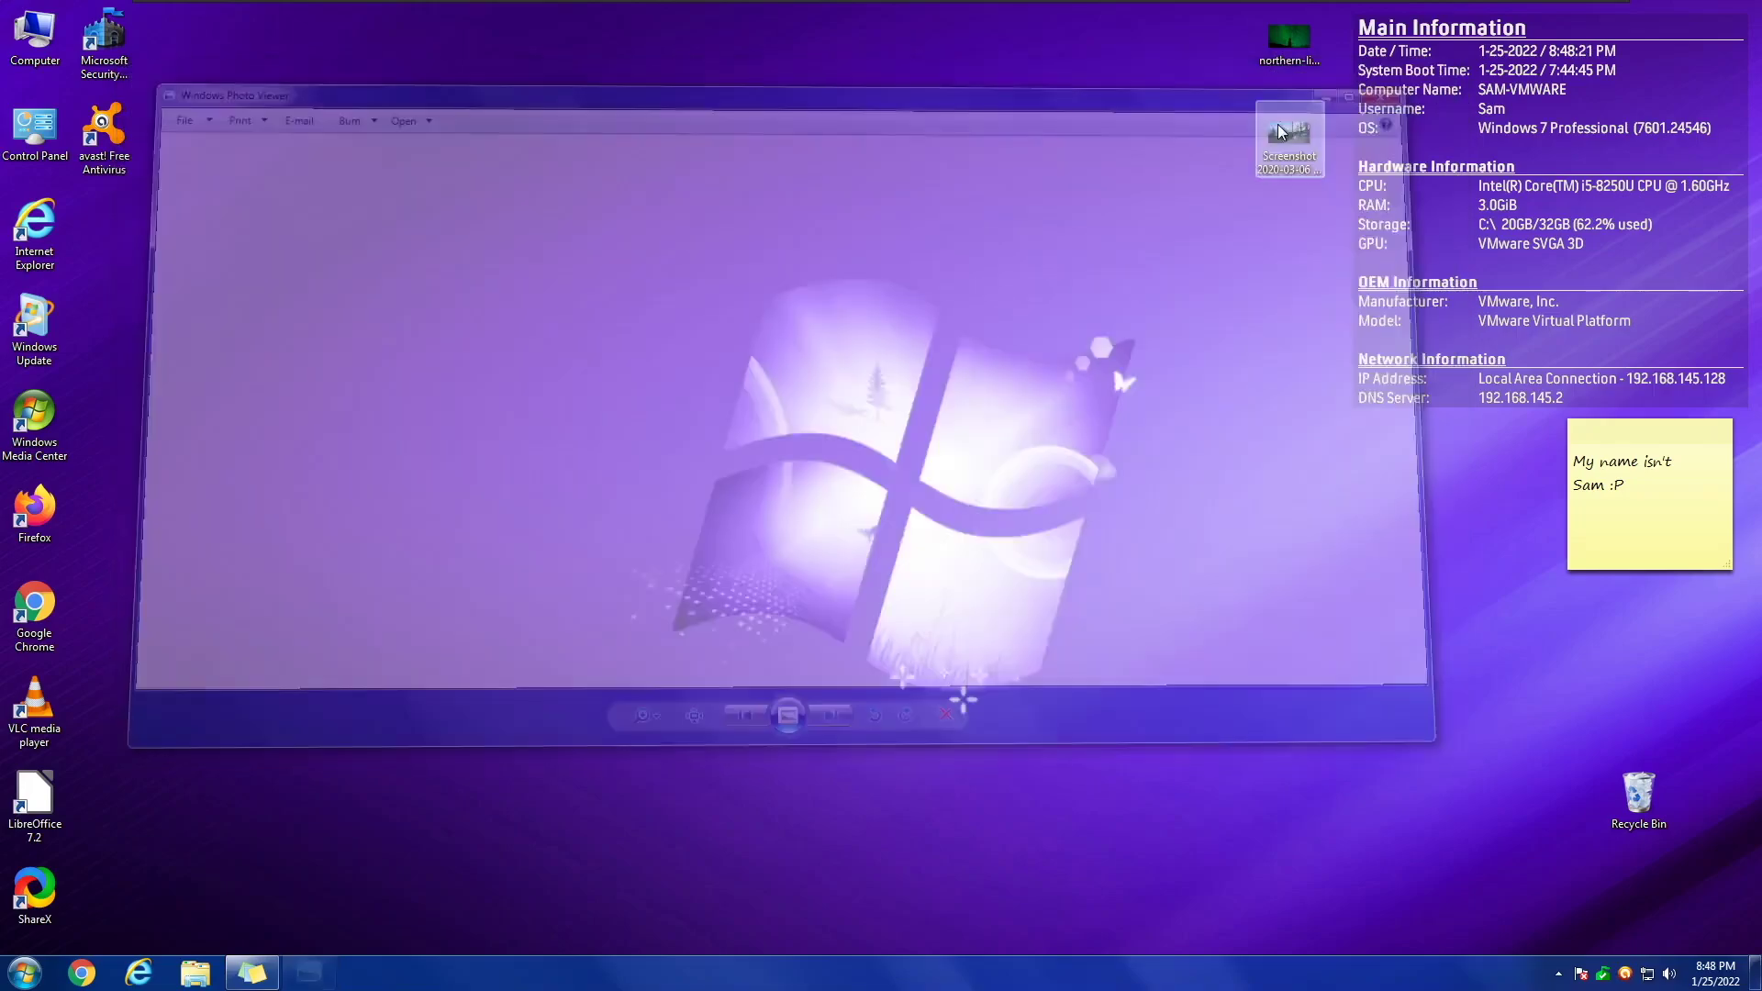
- Check the Screenshot PNG's properties, then drag it into the Recycle Bin
right_click(1267, 130)
click(1344, 571)
drag(1440, 140, 613, 156)
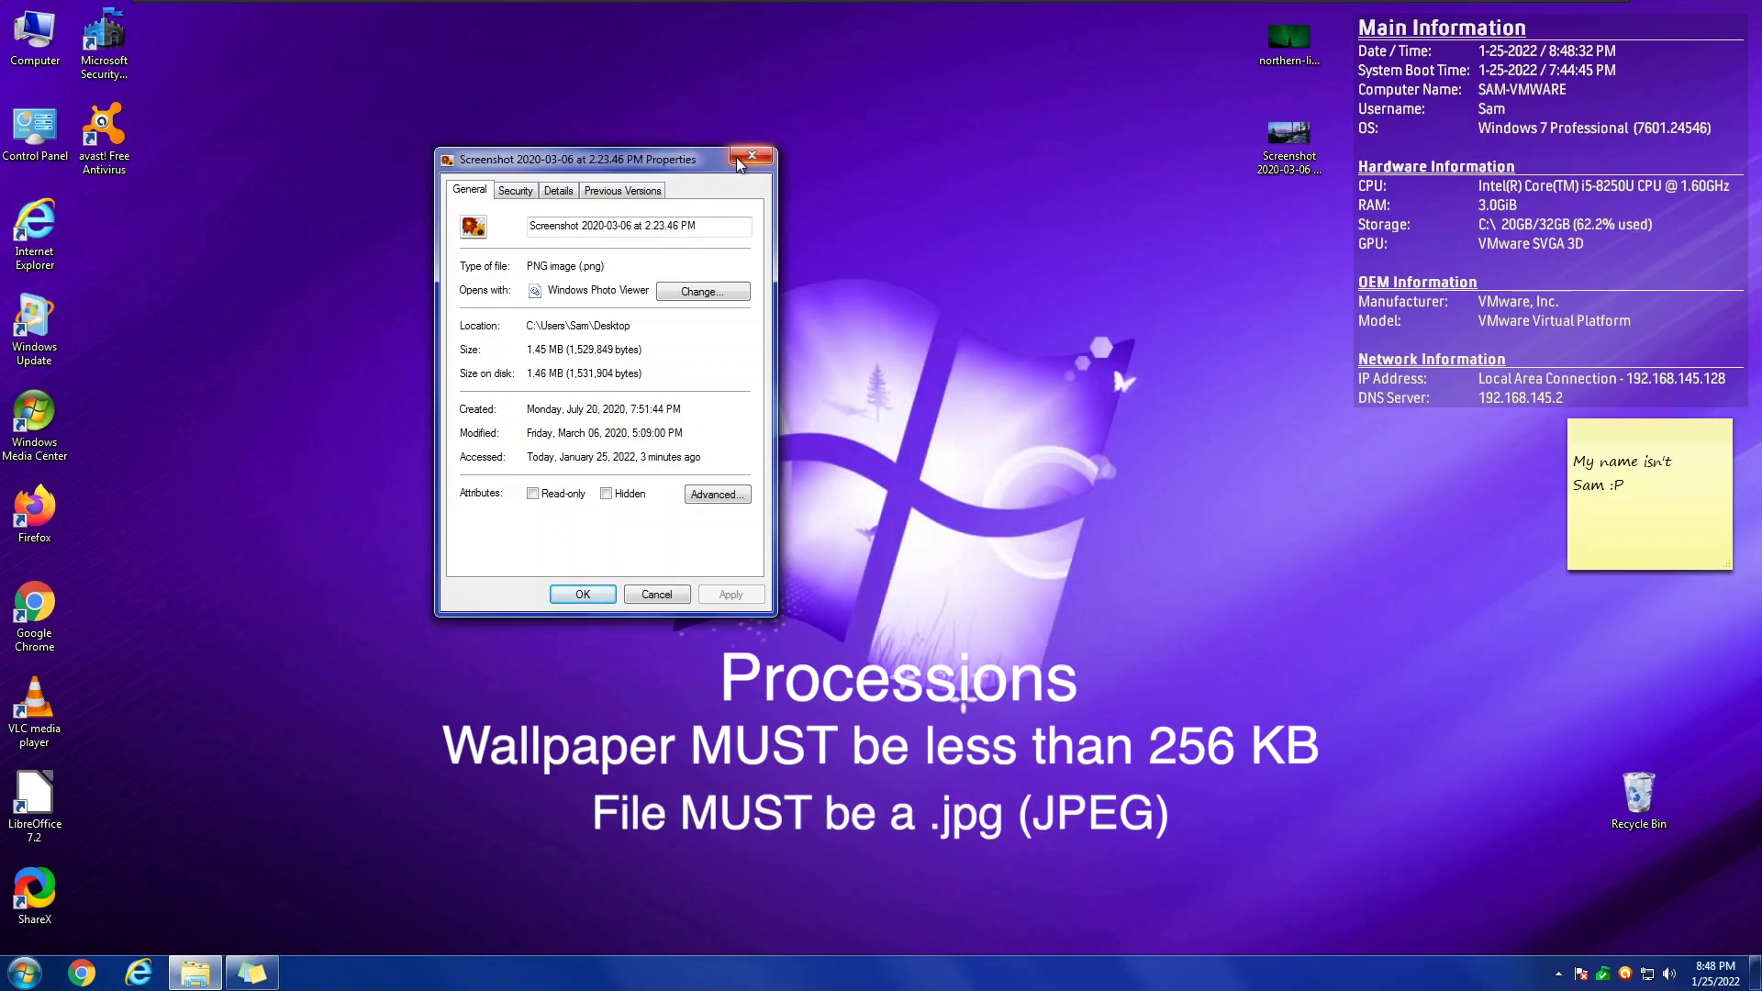
click(749, 157)
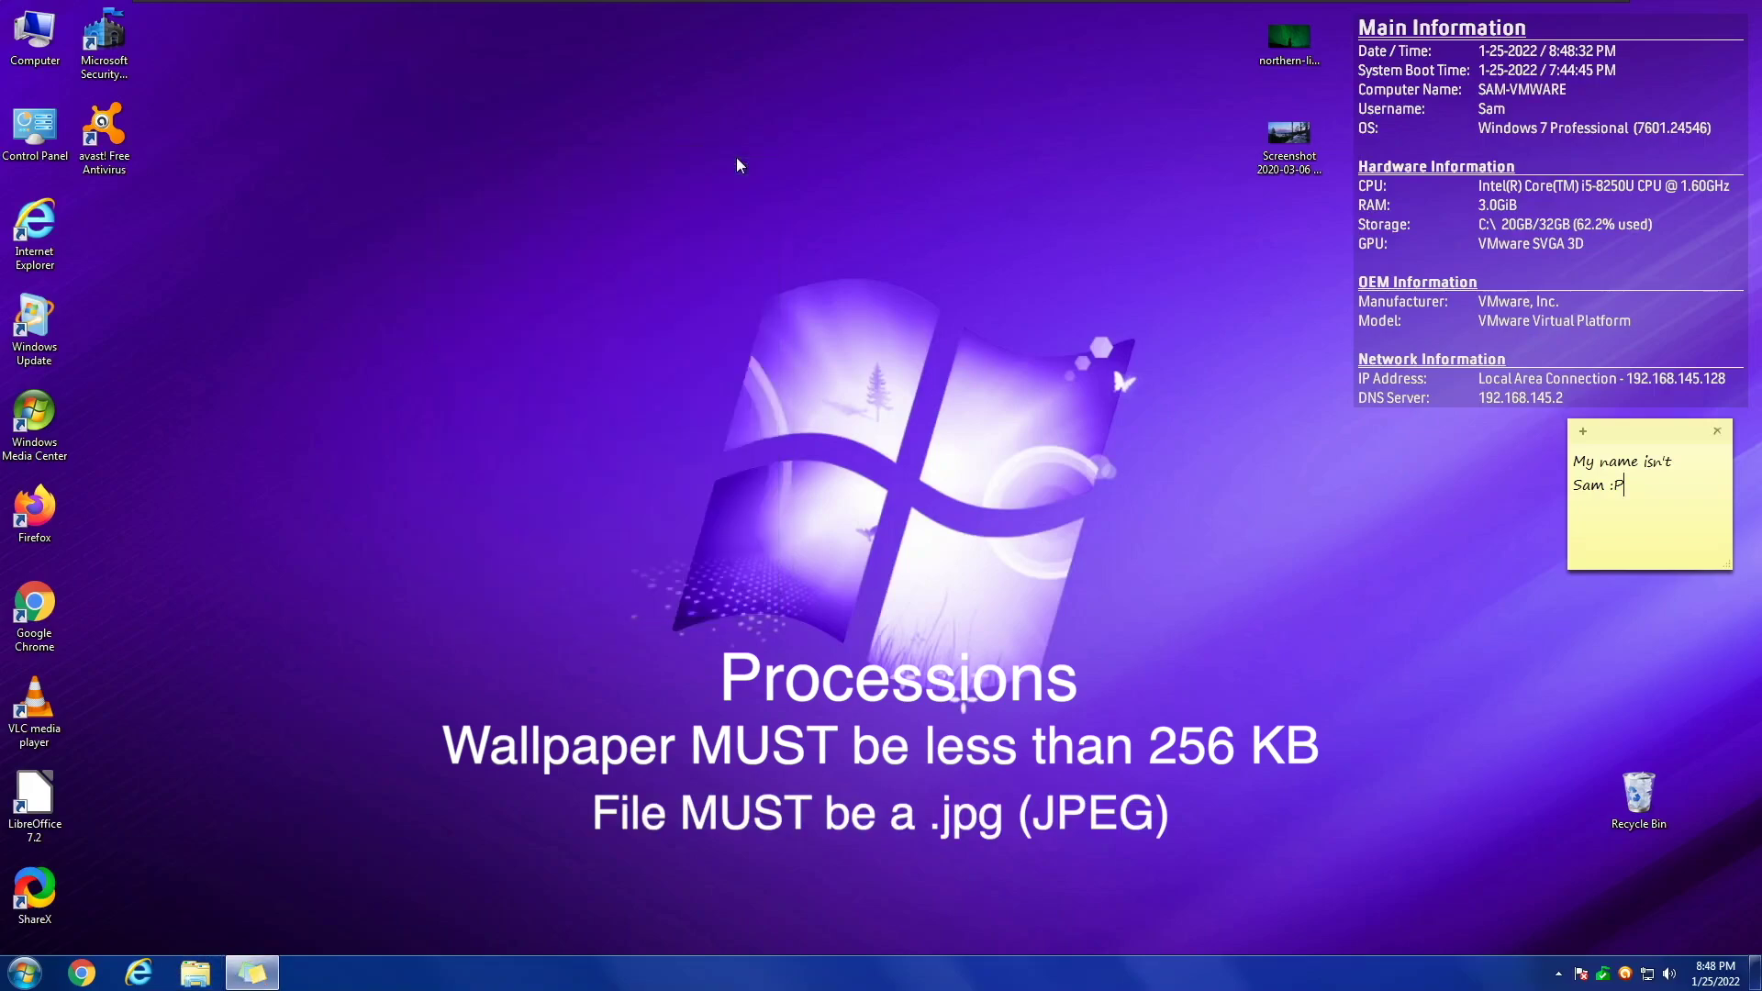
click(1291, 131)
drag(1290, 128, 1552, 778)
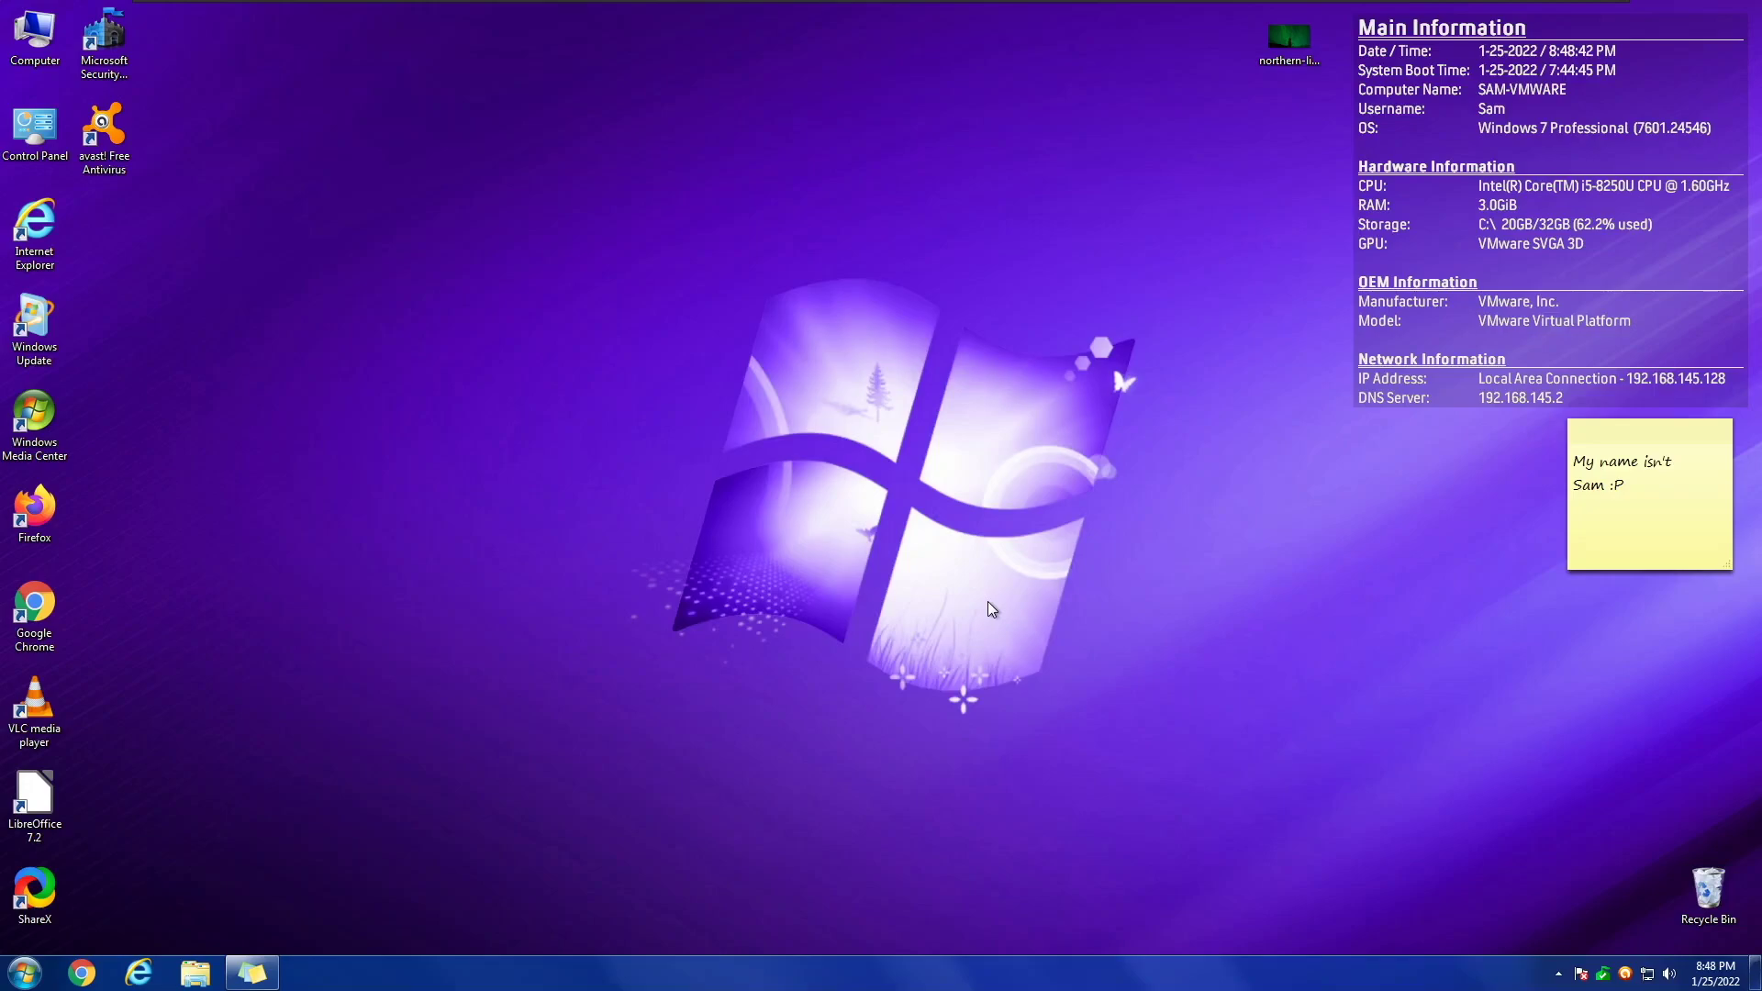
- Run regedit from the Start menu's Run box and approve the UAC prompt
click(25, 973)
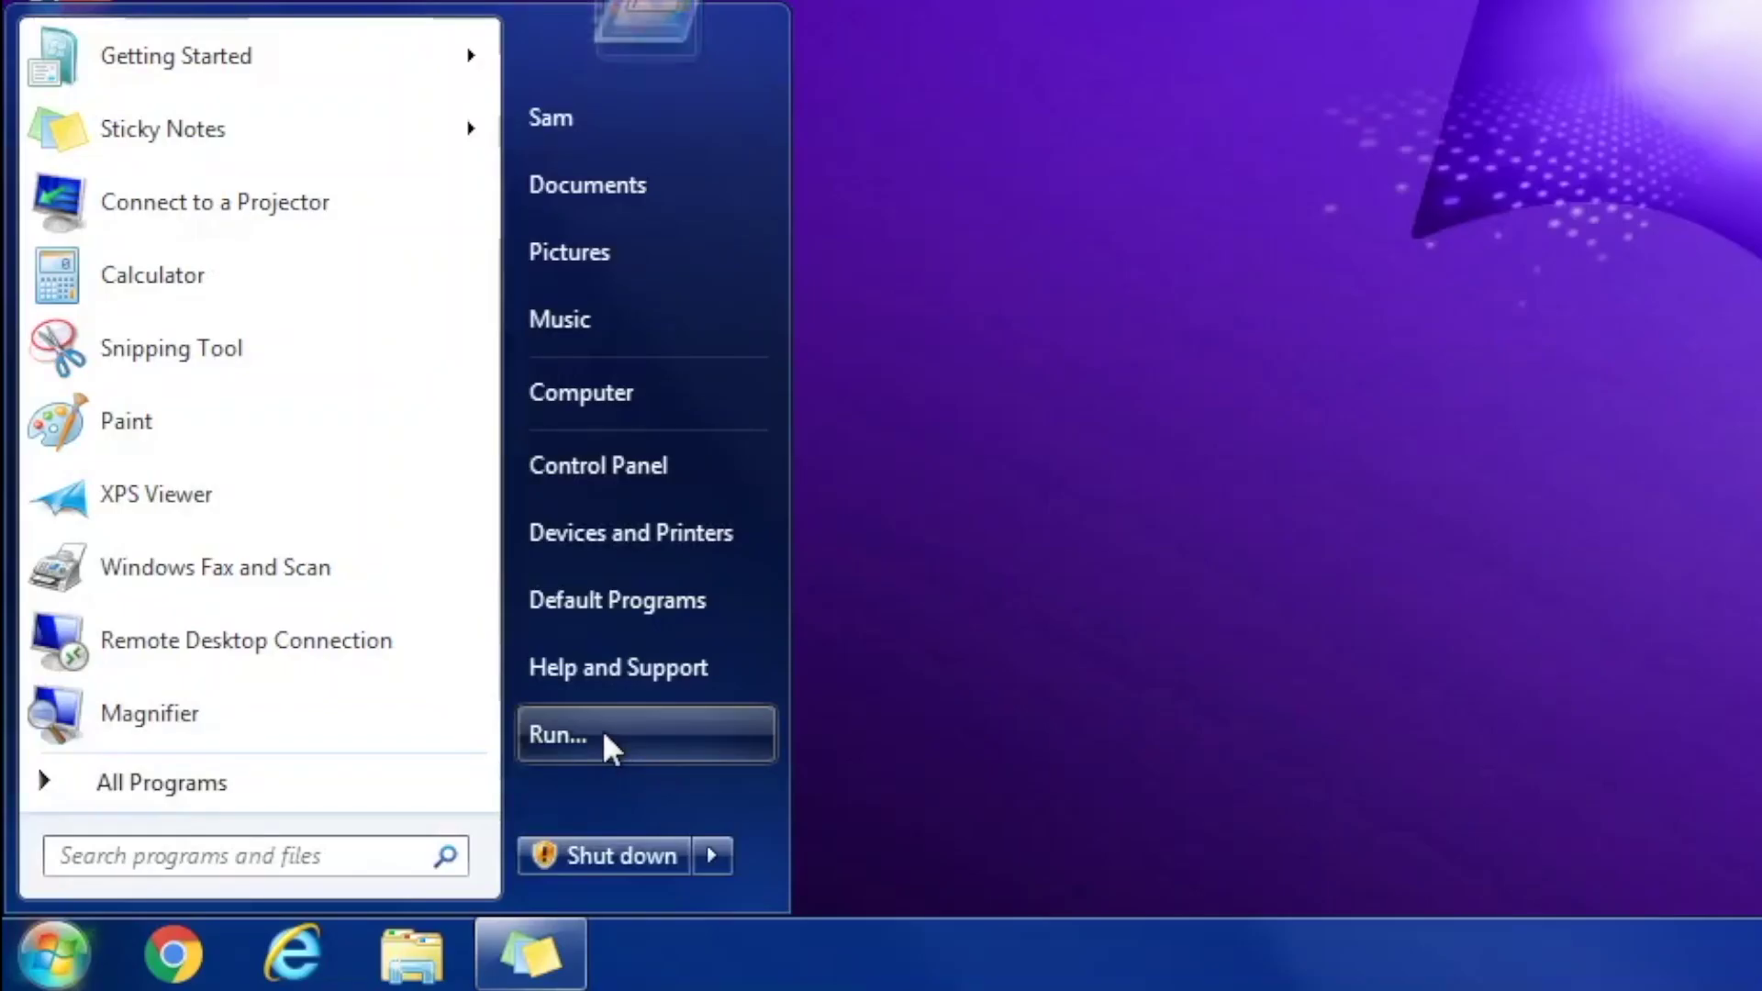
click(602, 729)
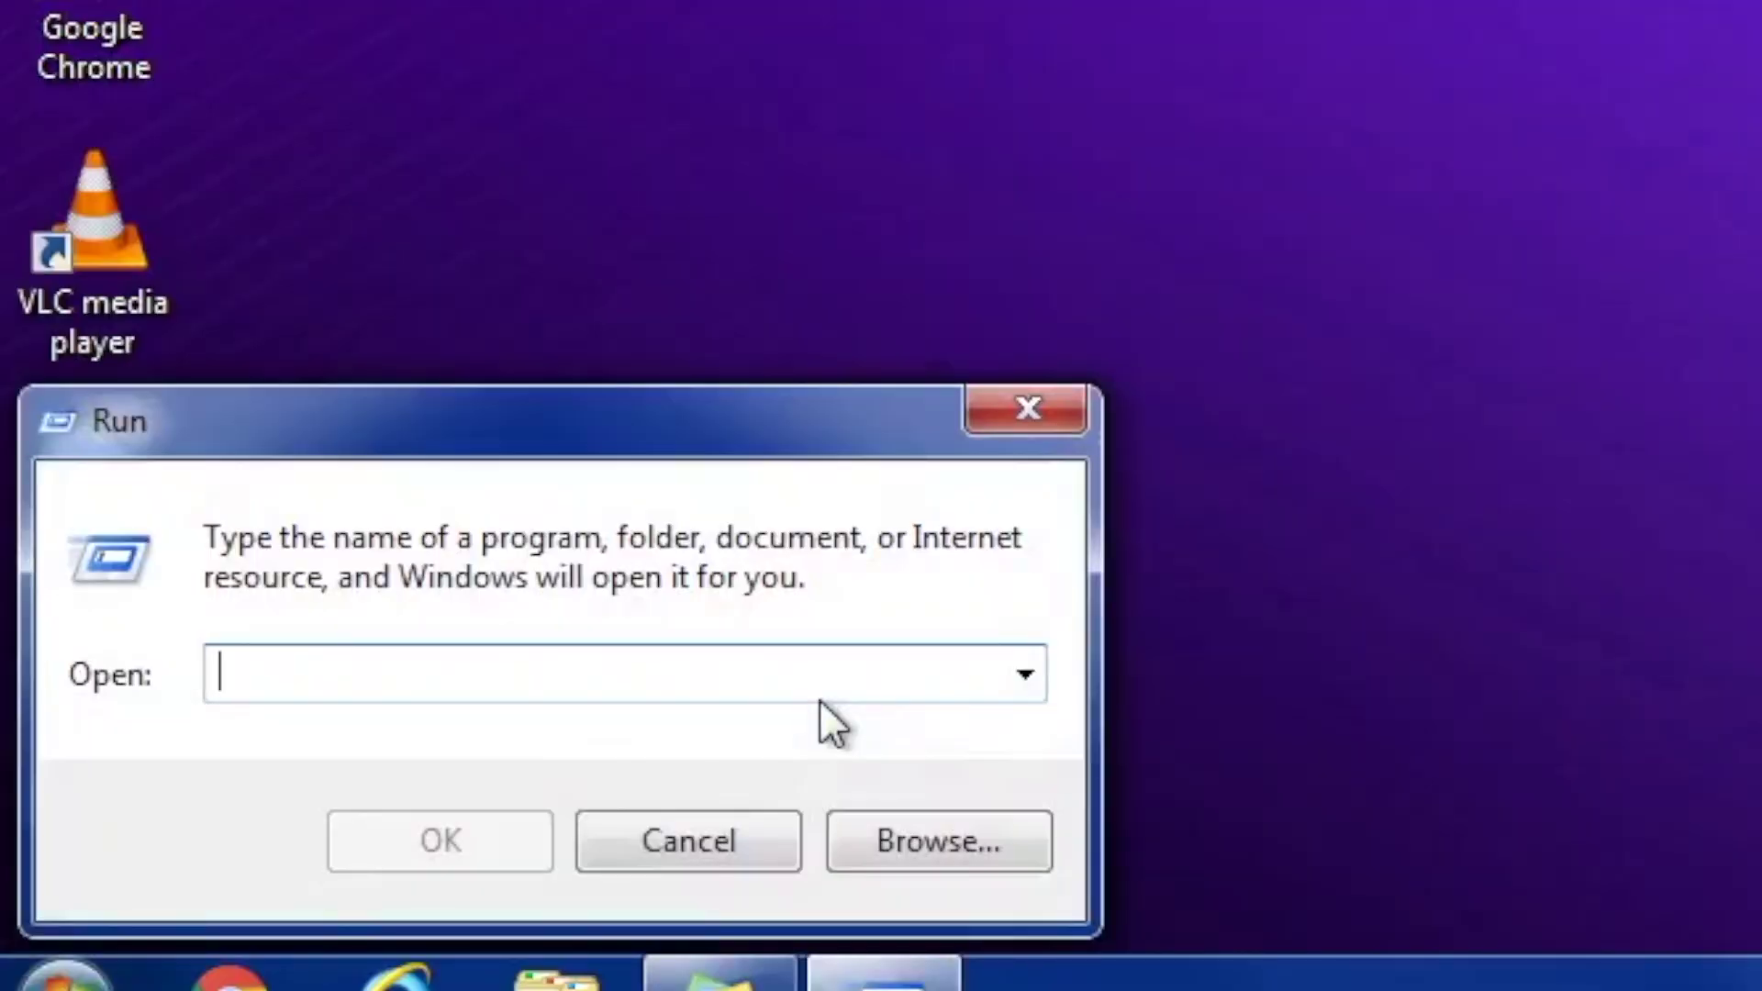
text(rregedit)
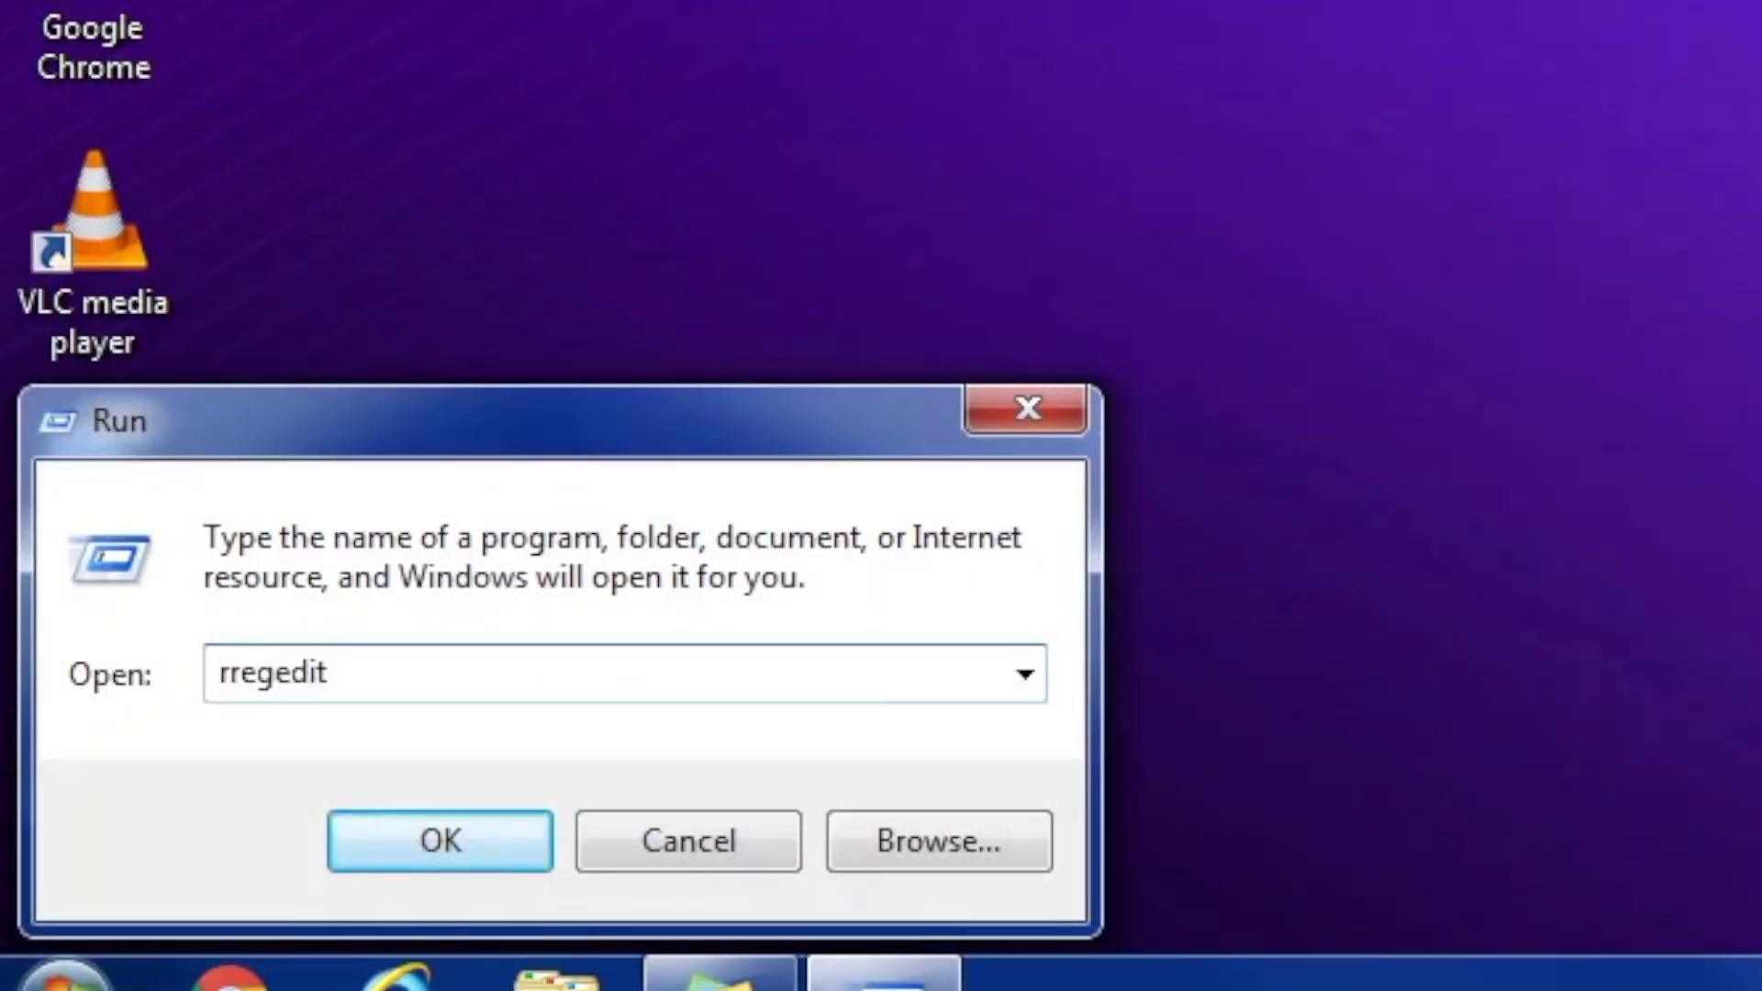
click(220, 673)
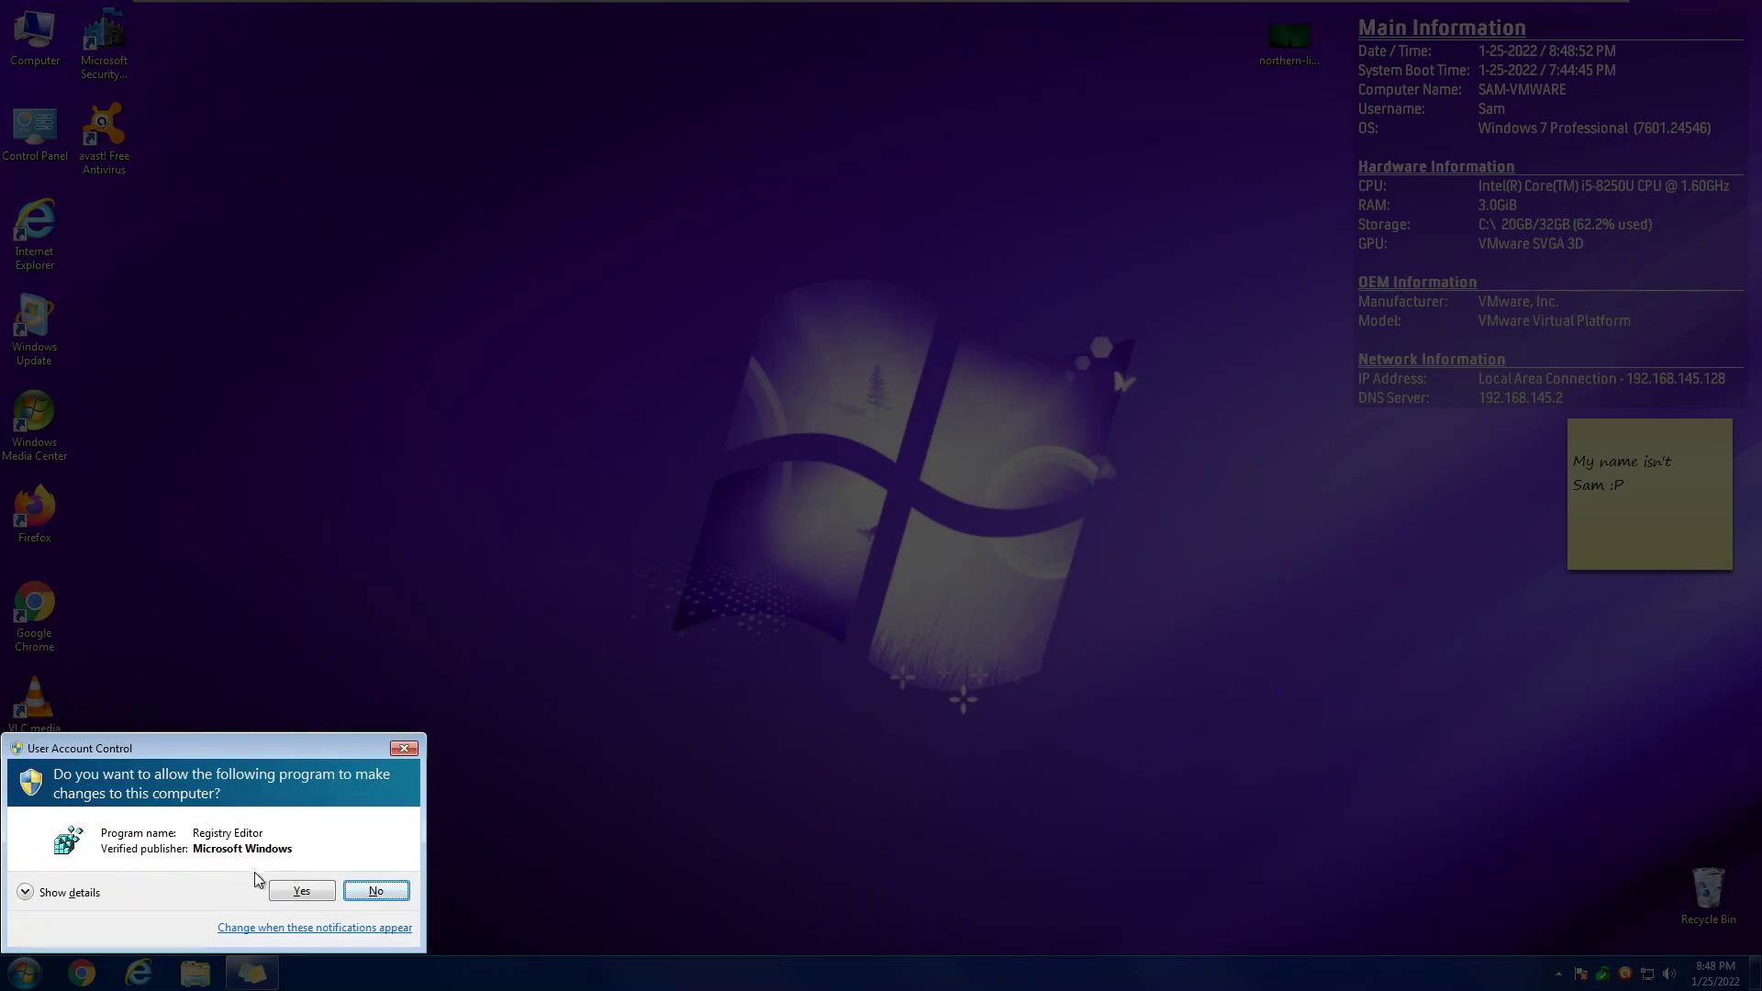
click(277, 891)
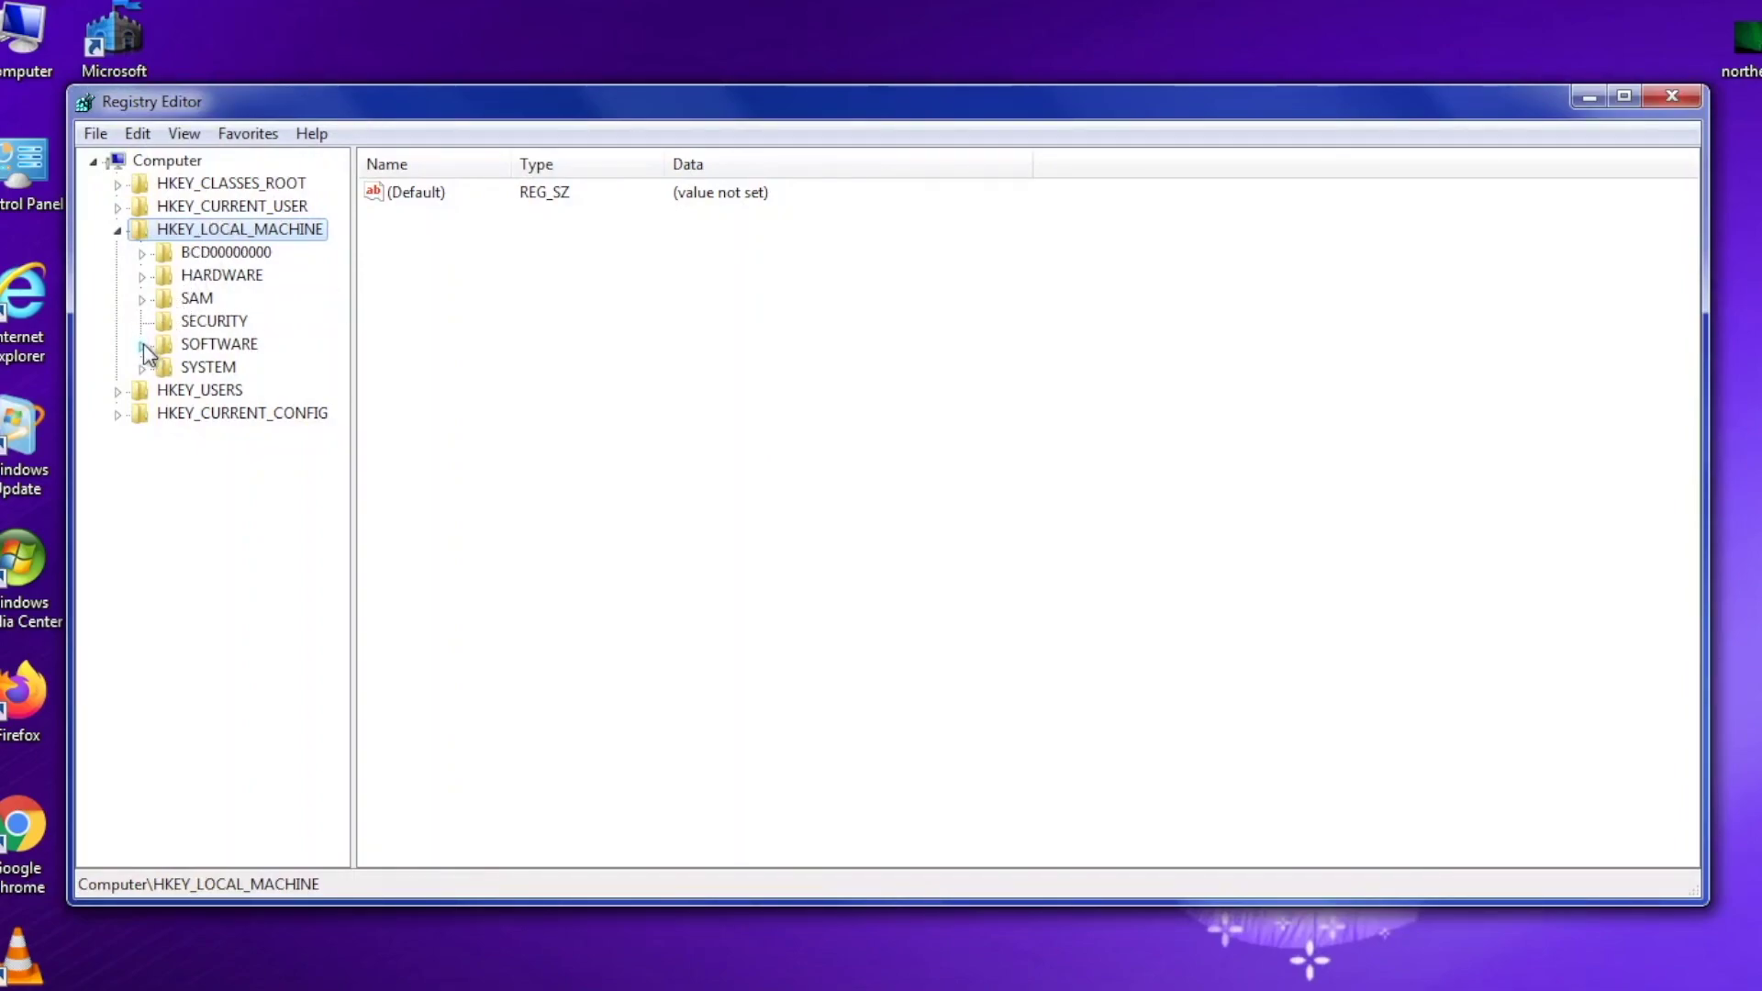
- Expand HKLM\SOFTWARE\Microsoft\Windows\CurrentVersion in the registry tree
click(143, 345)
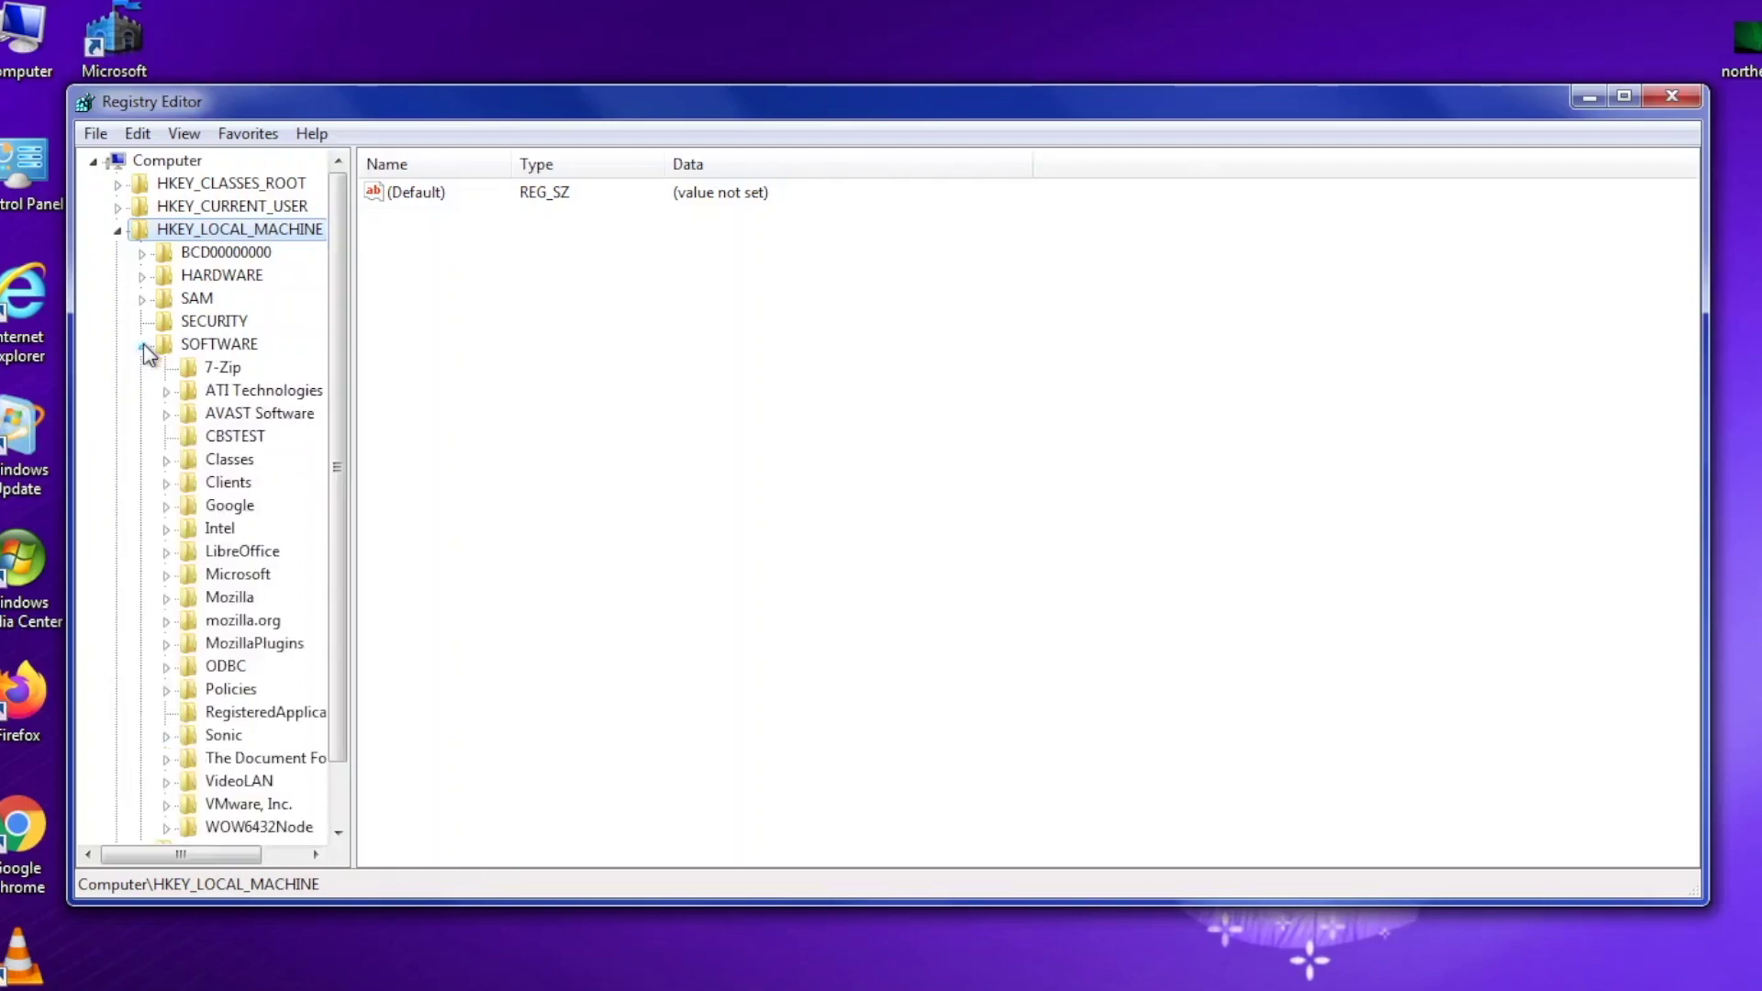
click(166, 575)
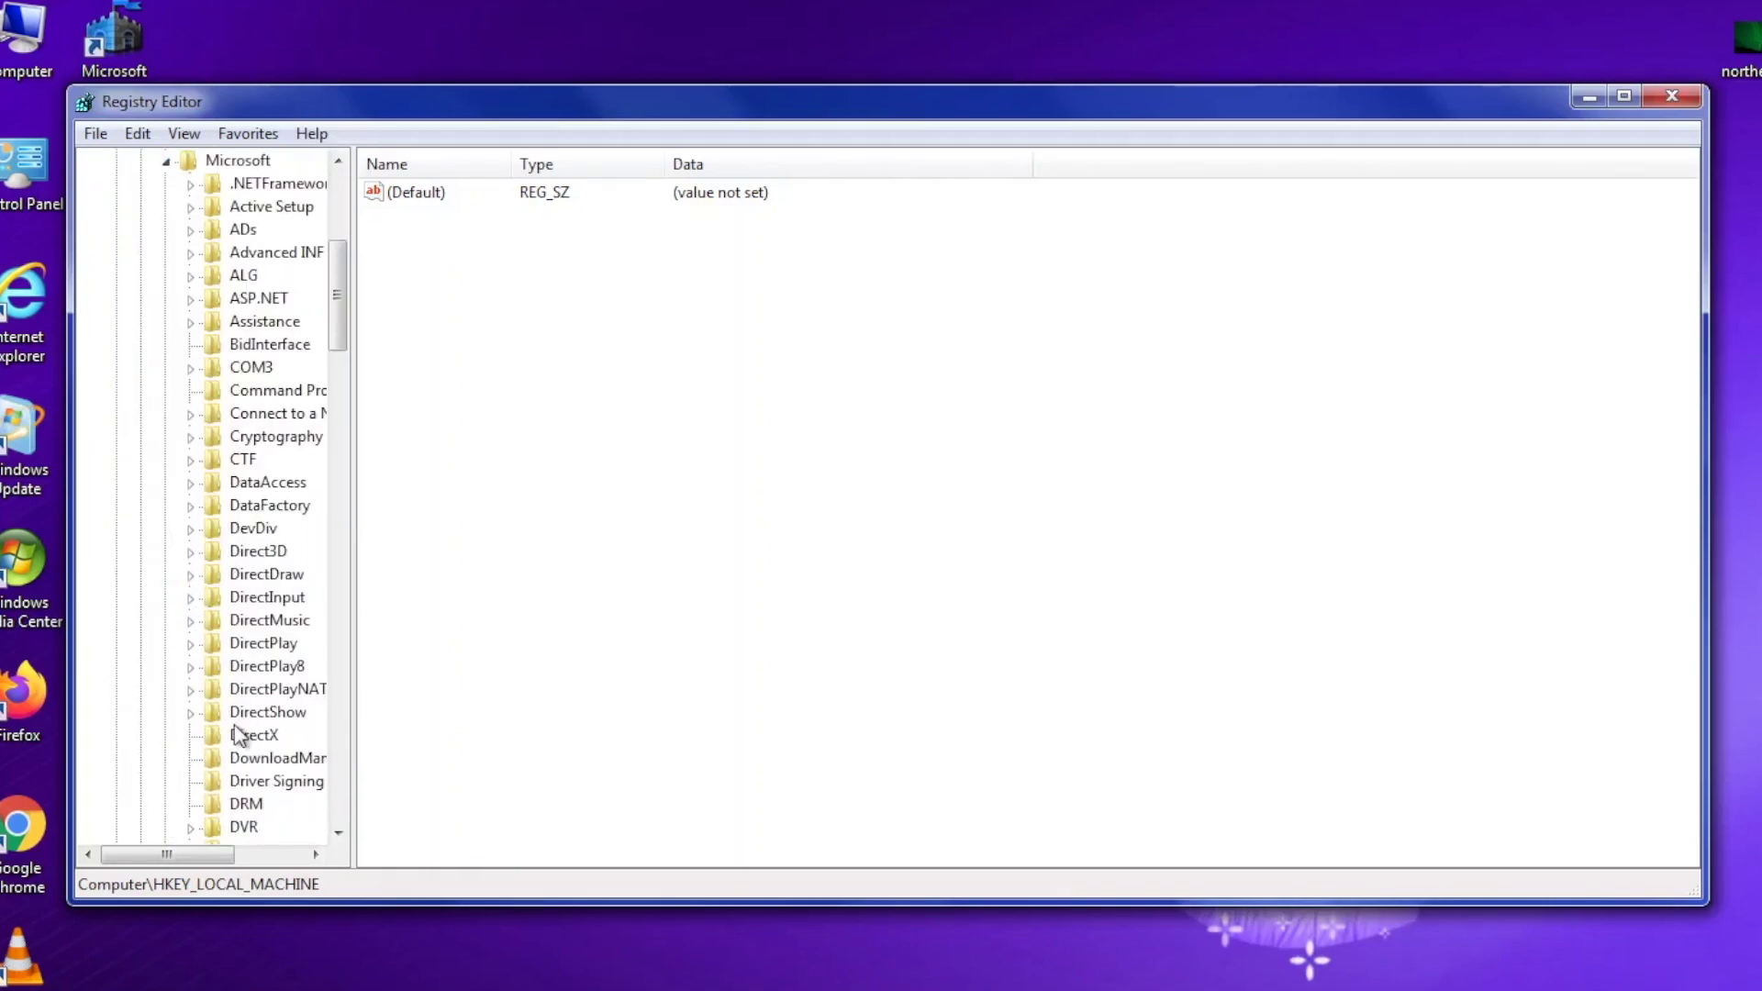
scroll(238, 734, down, 7)
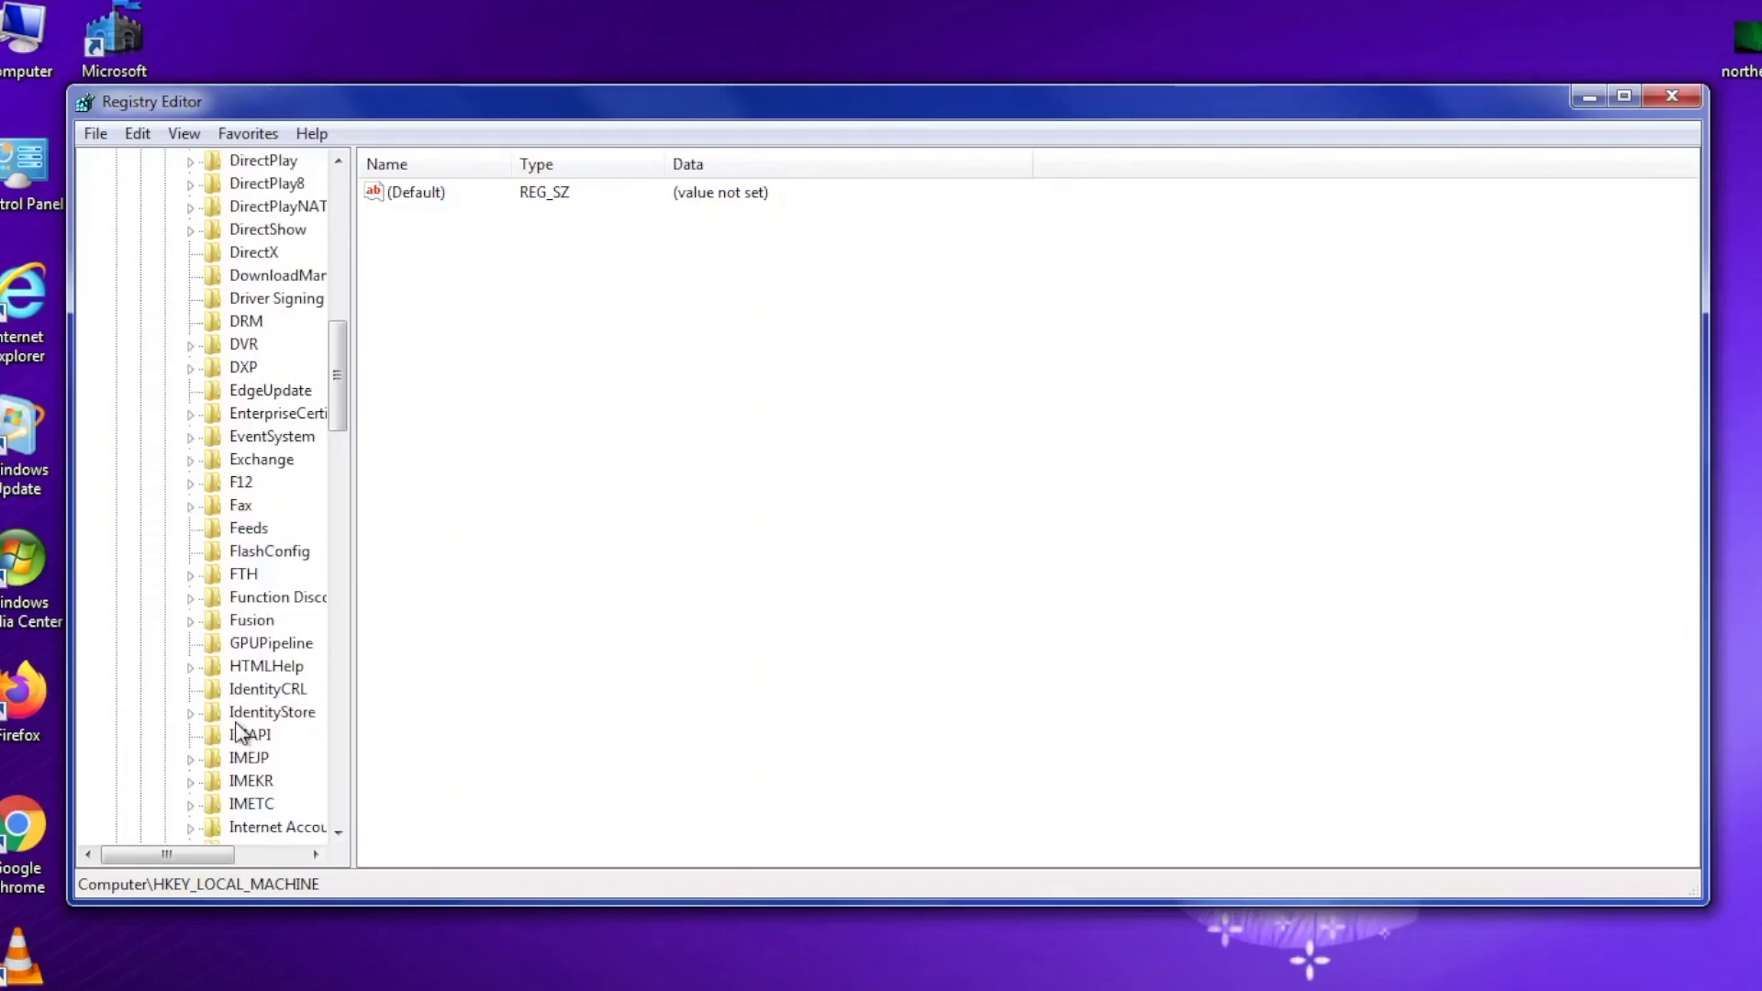
scroll(239, 735, down, 20)
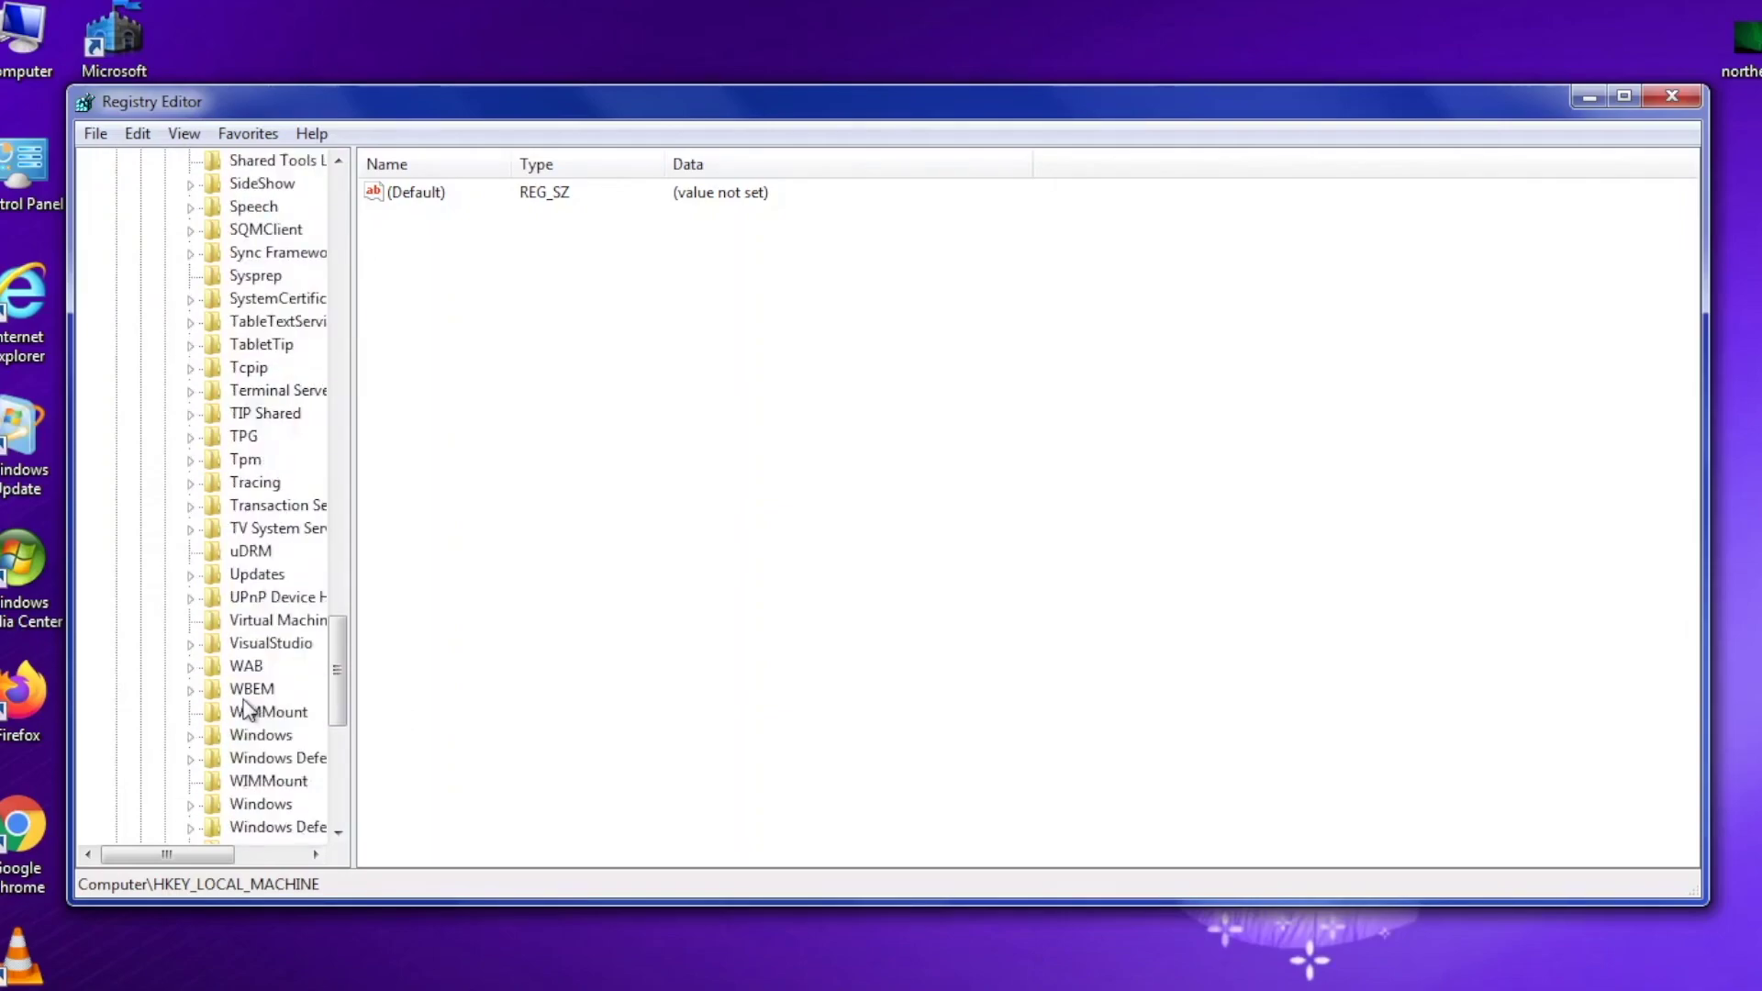
scroll(244, 710, down, 2)
key(w)
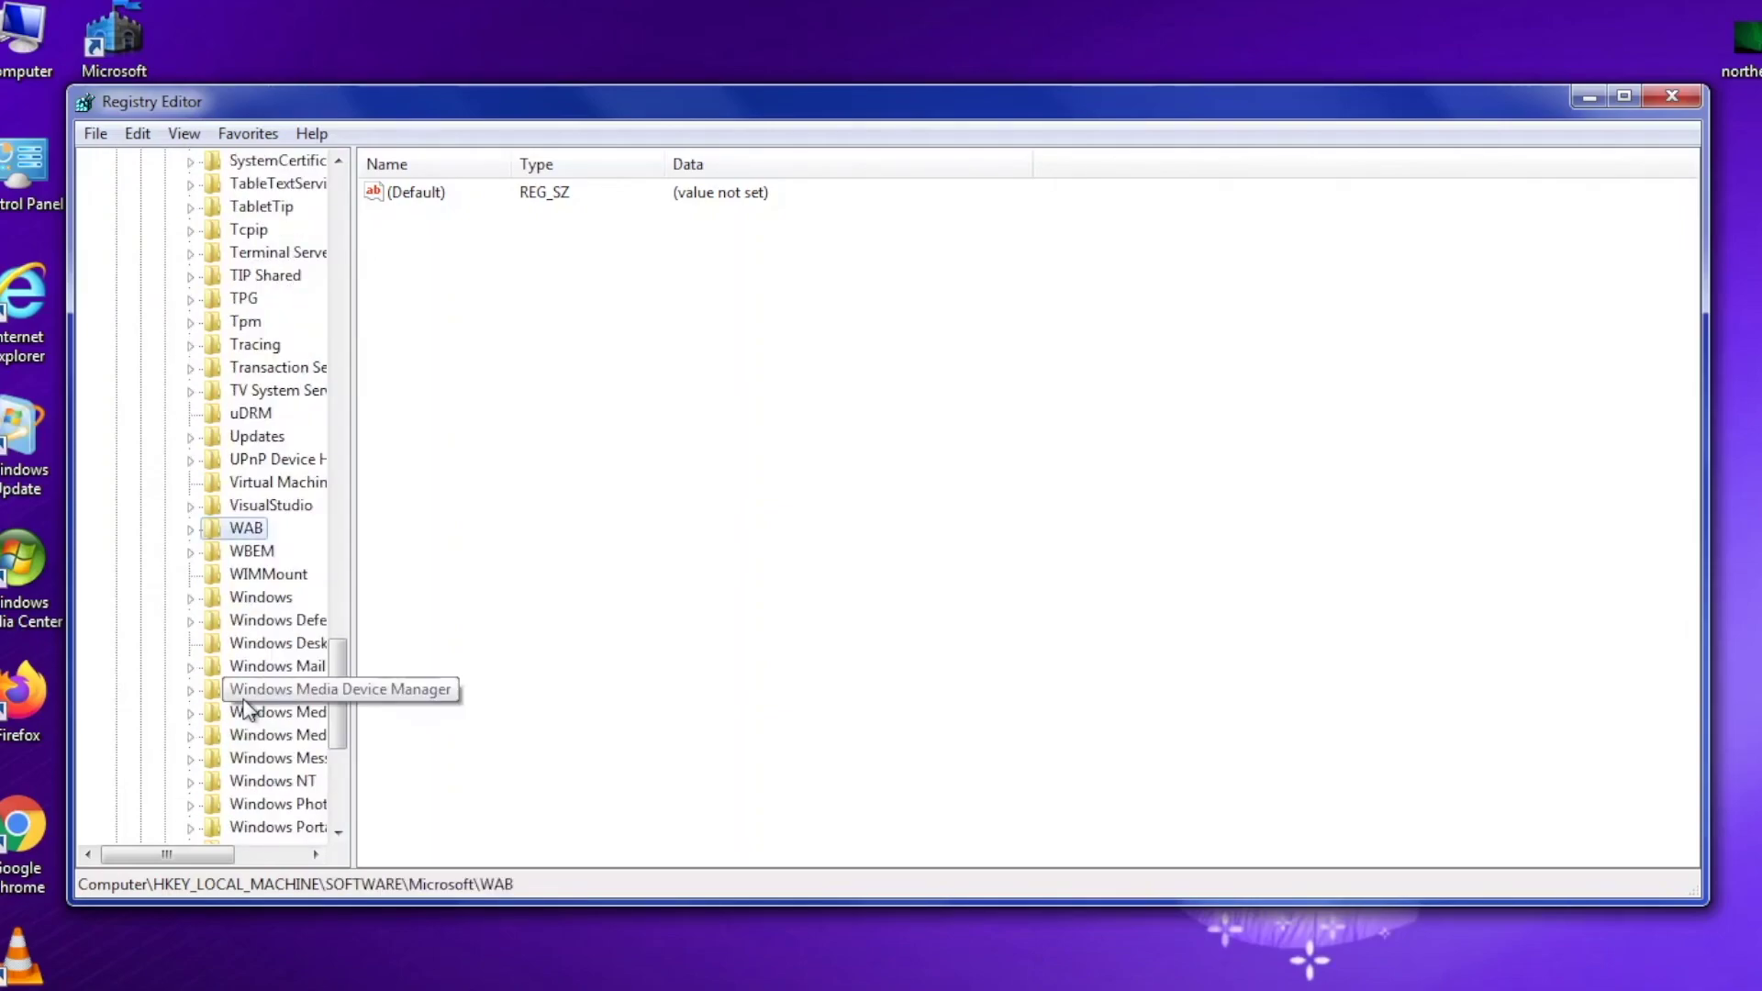
click(190, 598)
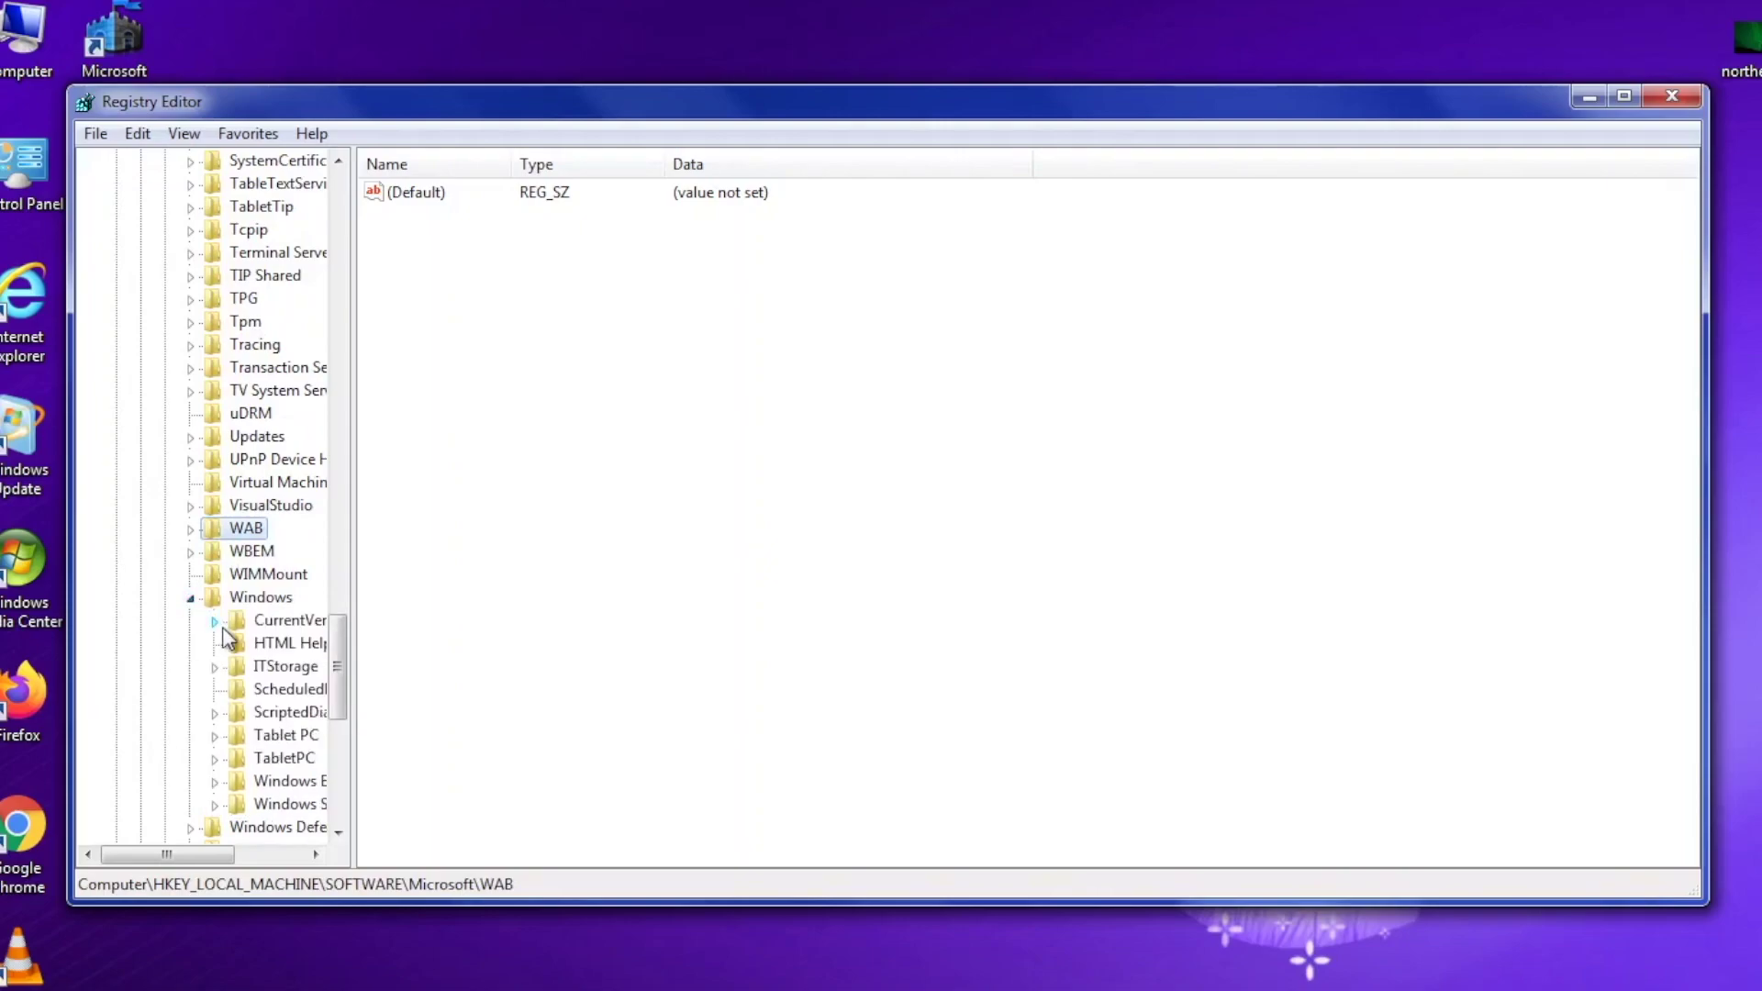
click(214, 622)
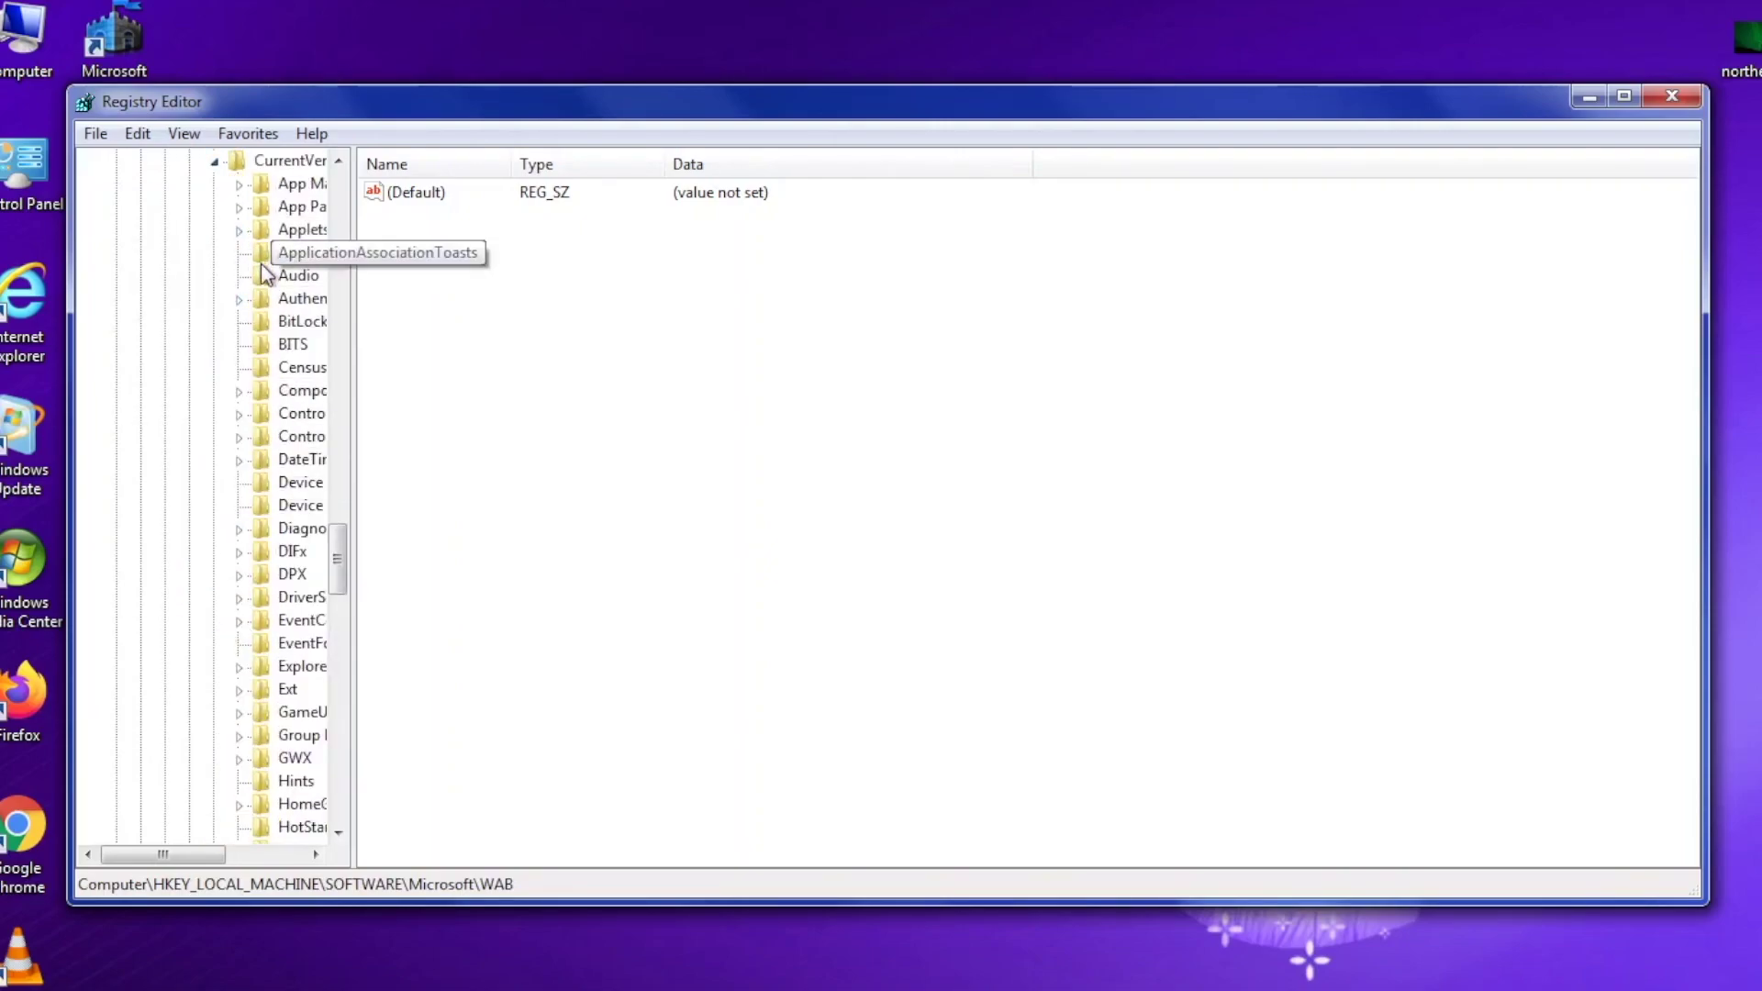
- Expand Authentication and LogonUI, then select the Background key
click(240, 298)
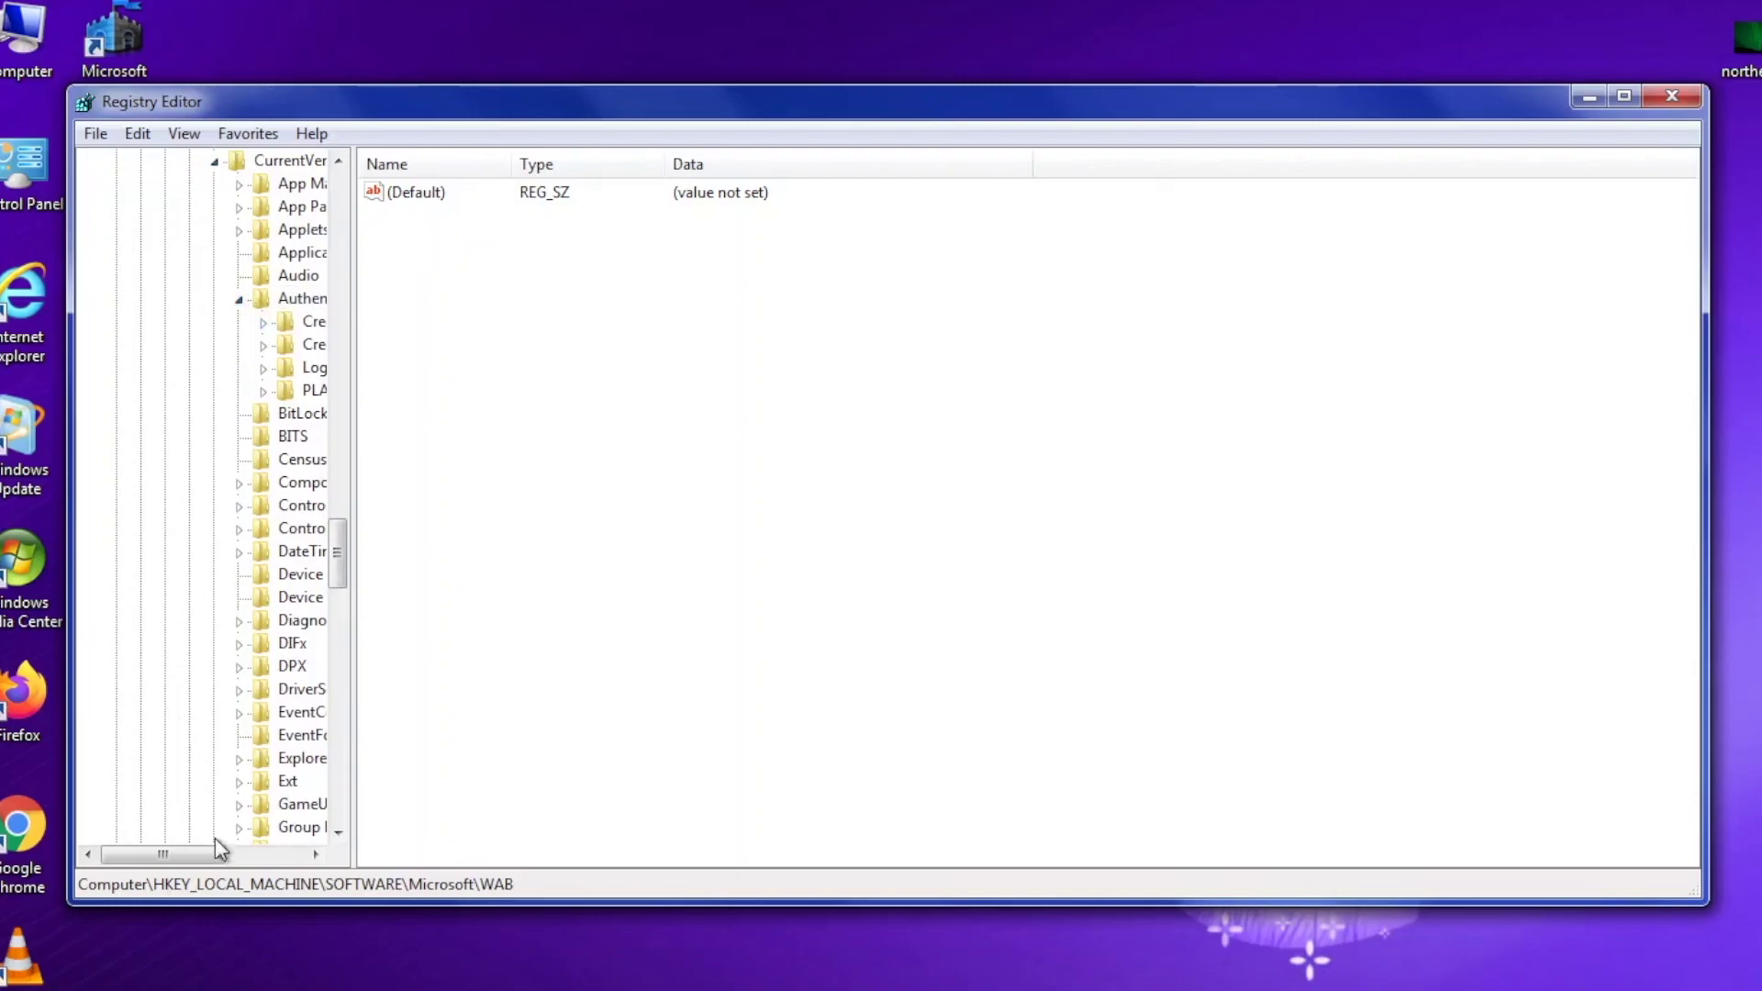
drag(218, 854, 290, 855)
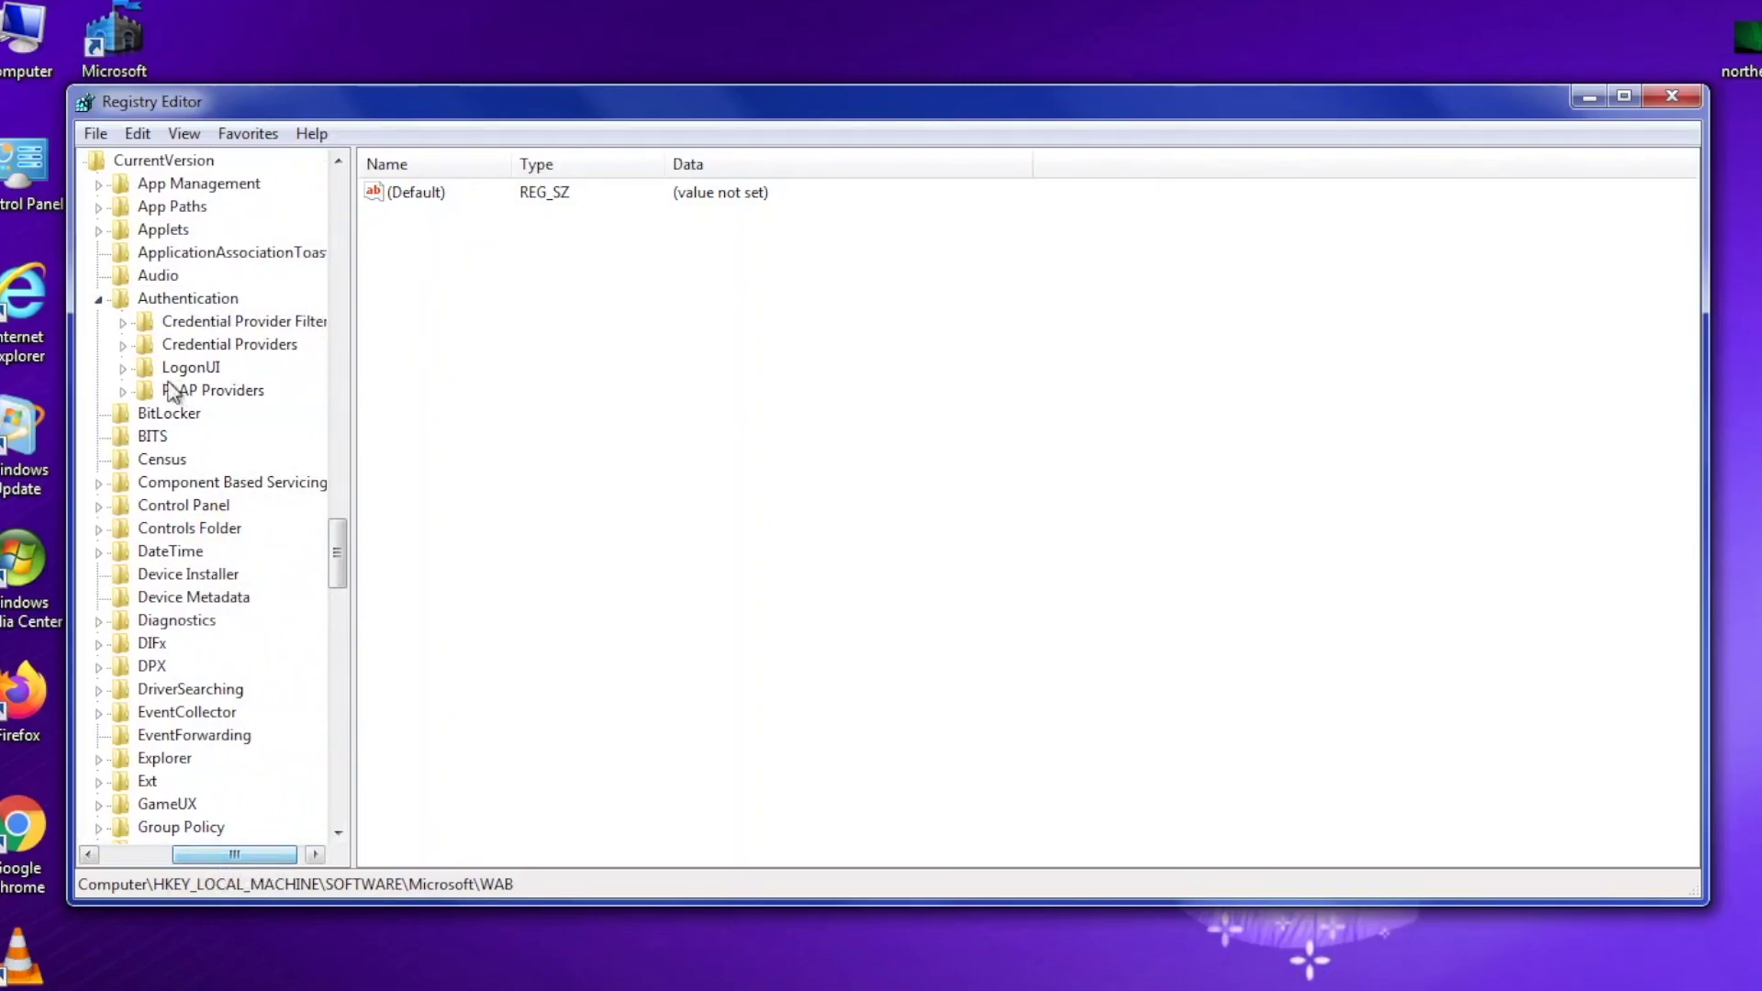
click(123, 368)
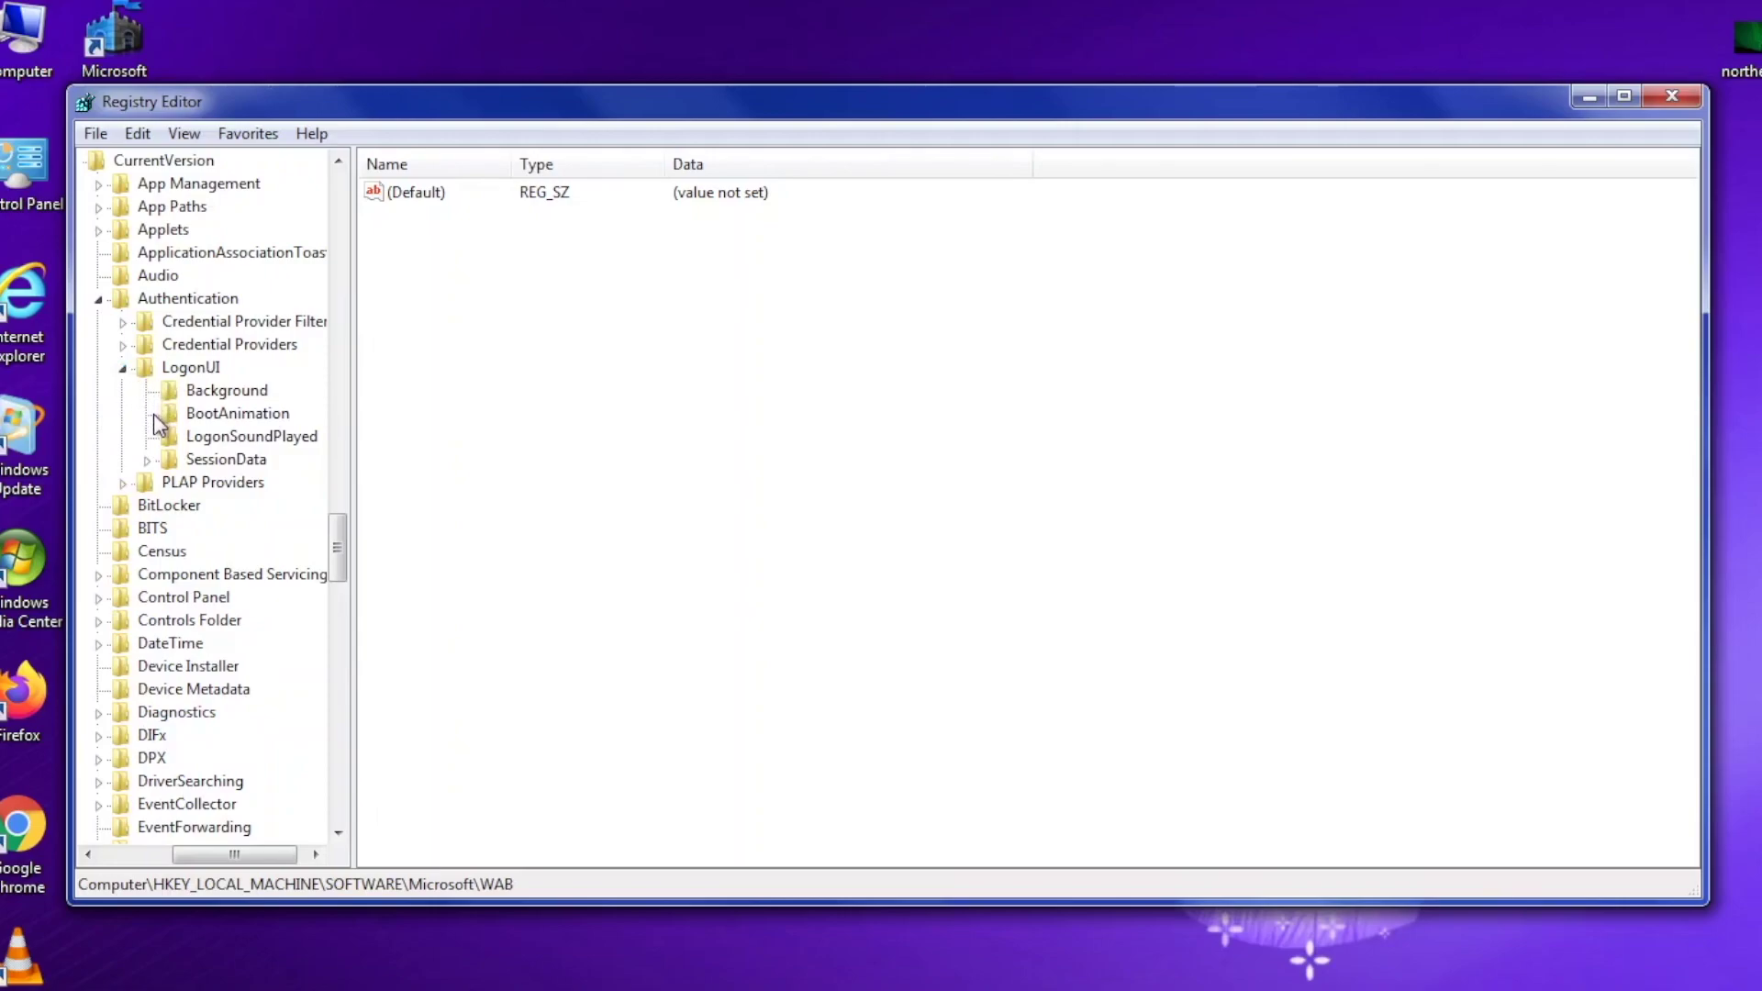
click(198, 395)
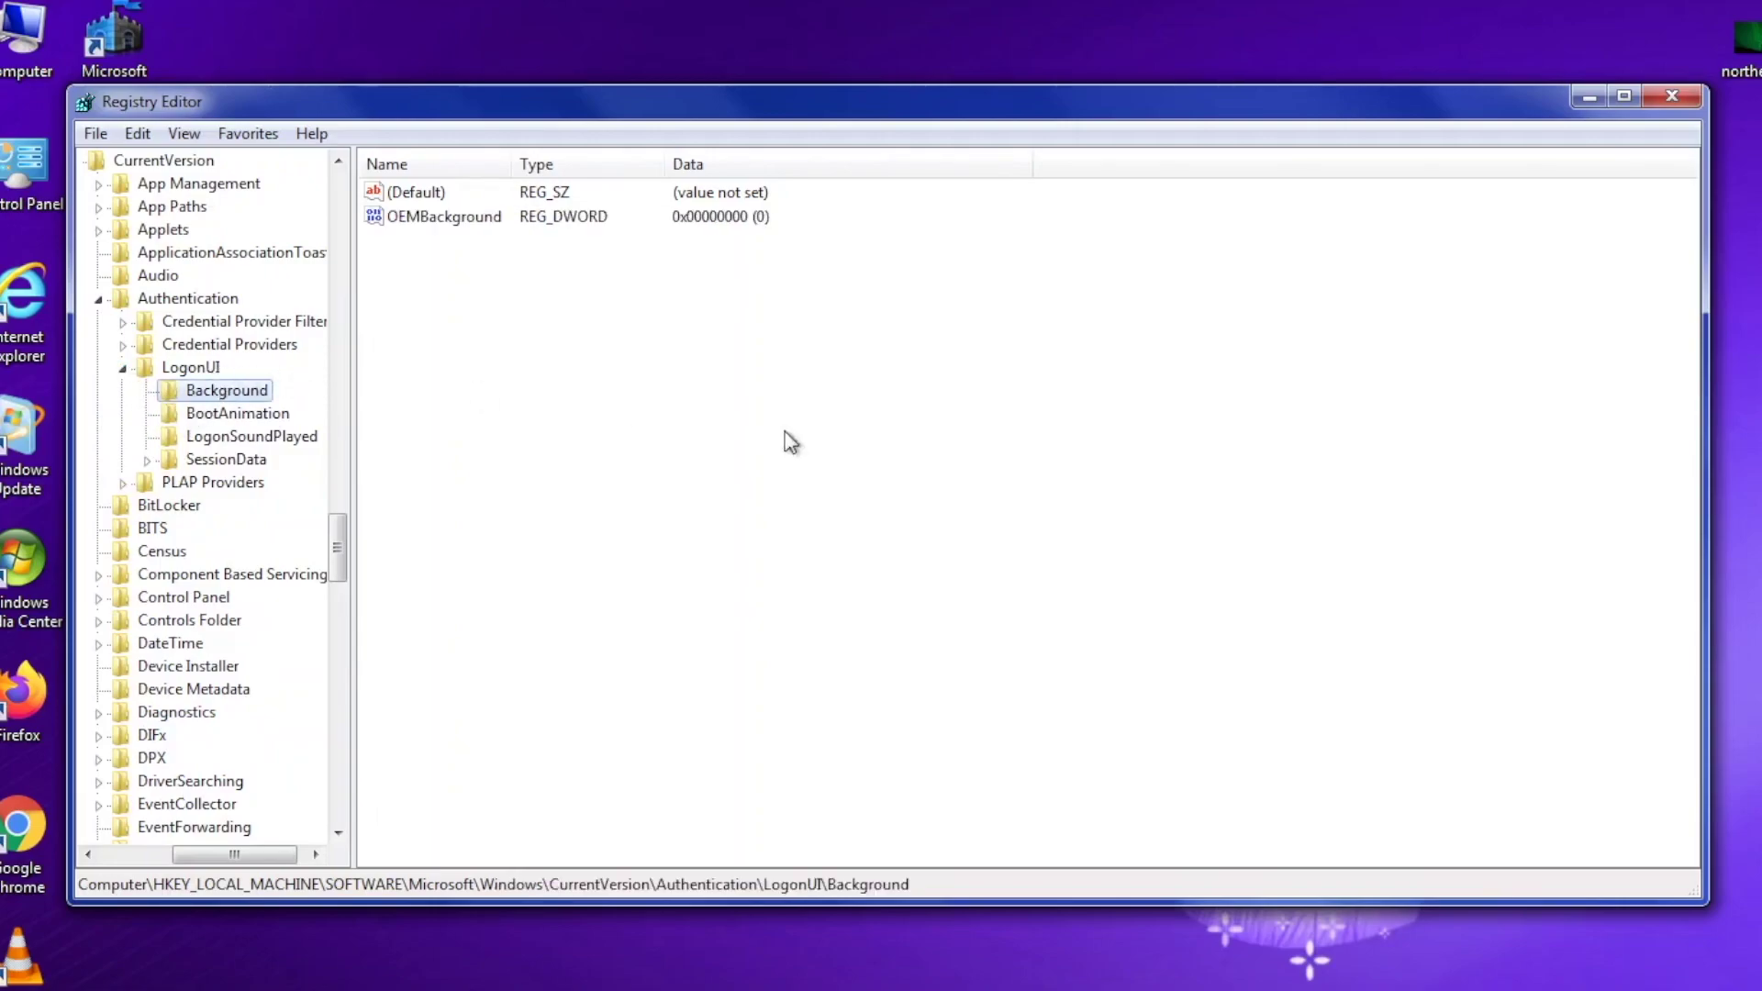
- Change the OEMBackground value data to 1 and close Registry Editor
double_click(406, 221)
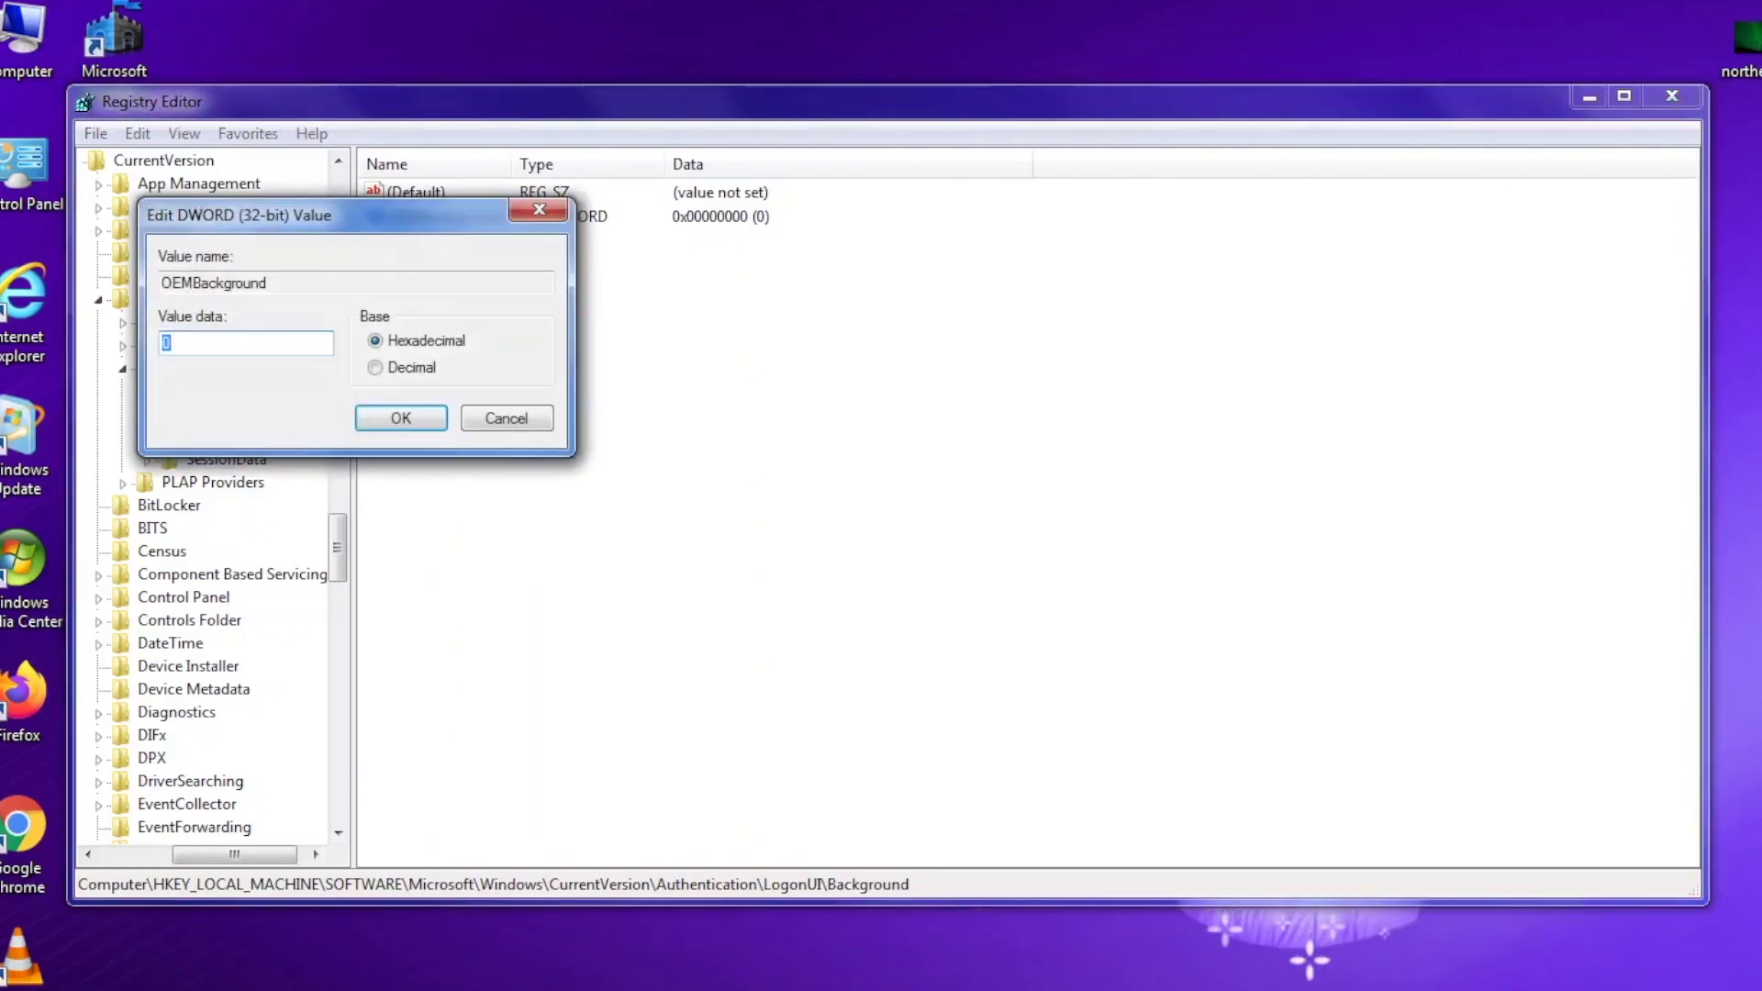
text(1)
click(402, 420)
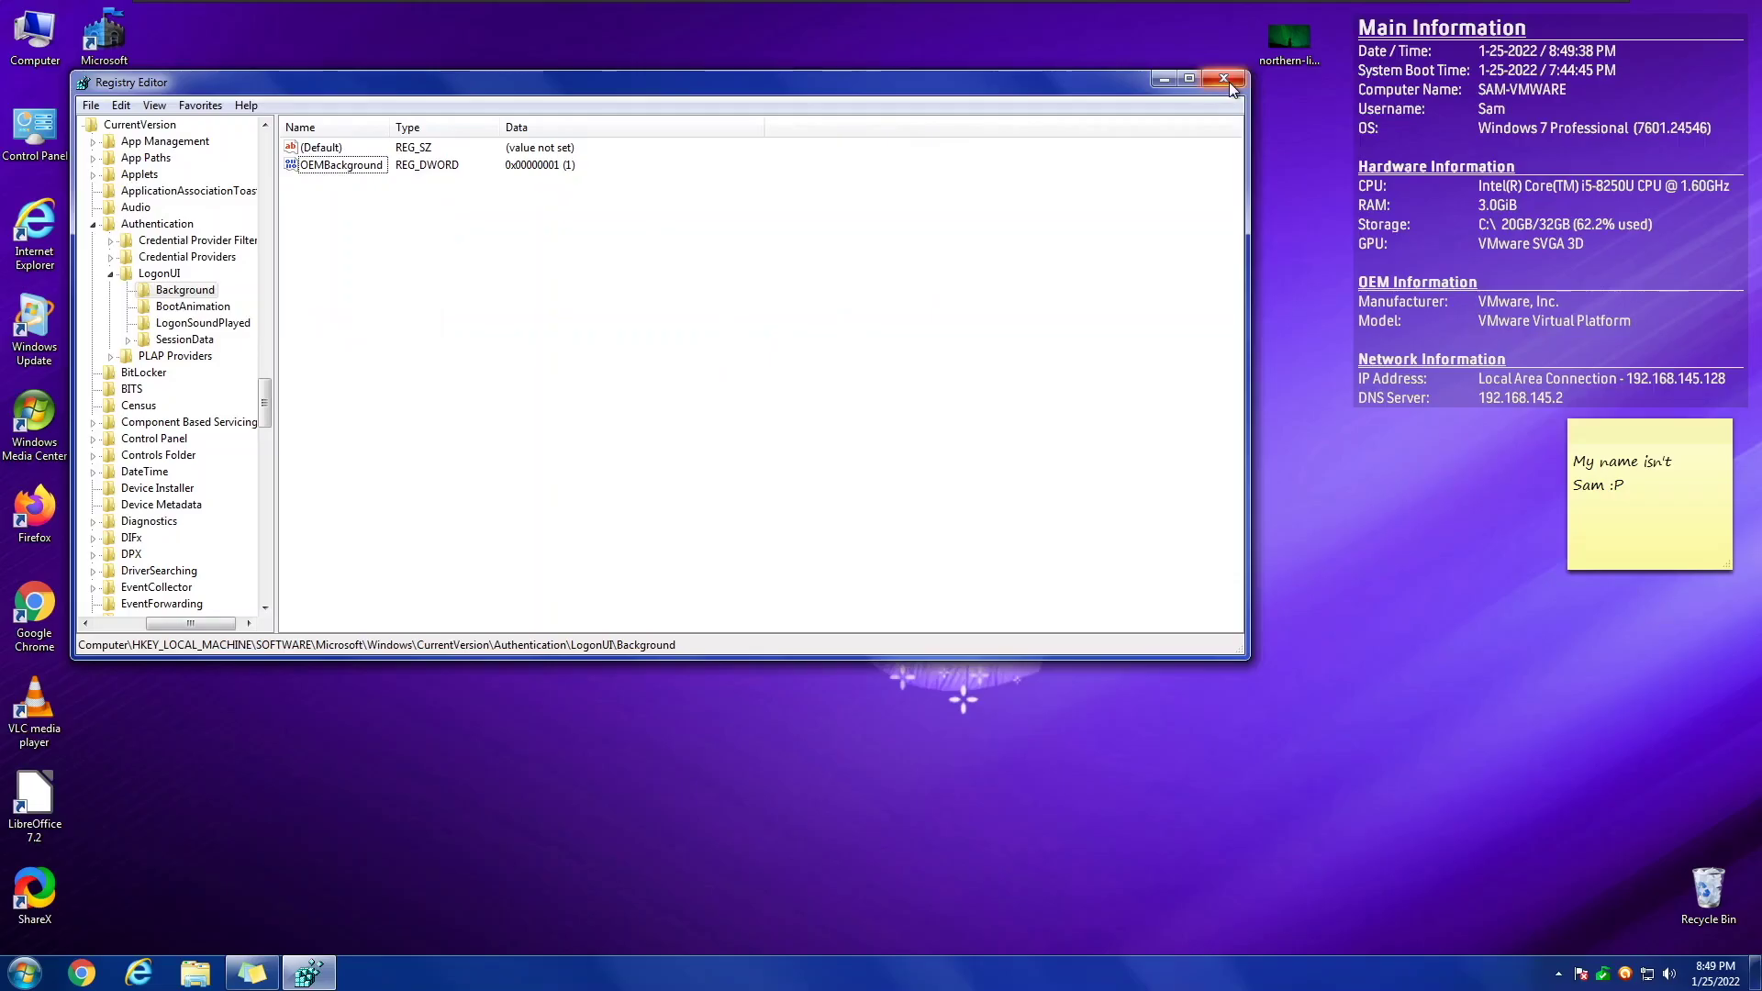
click(1672, 95)
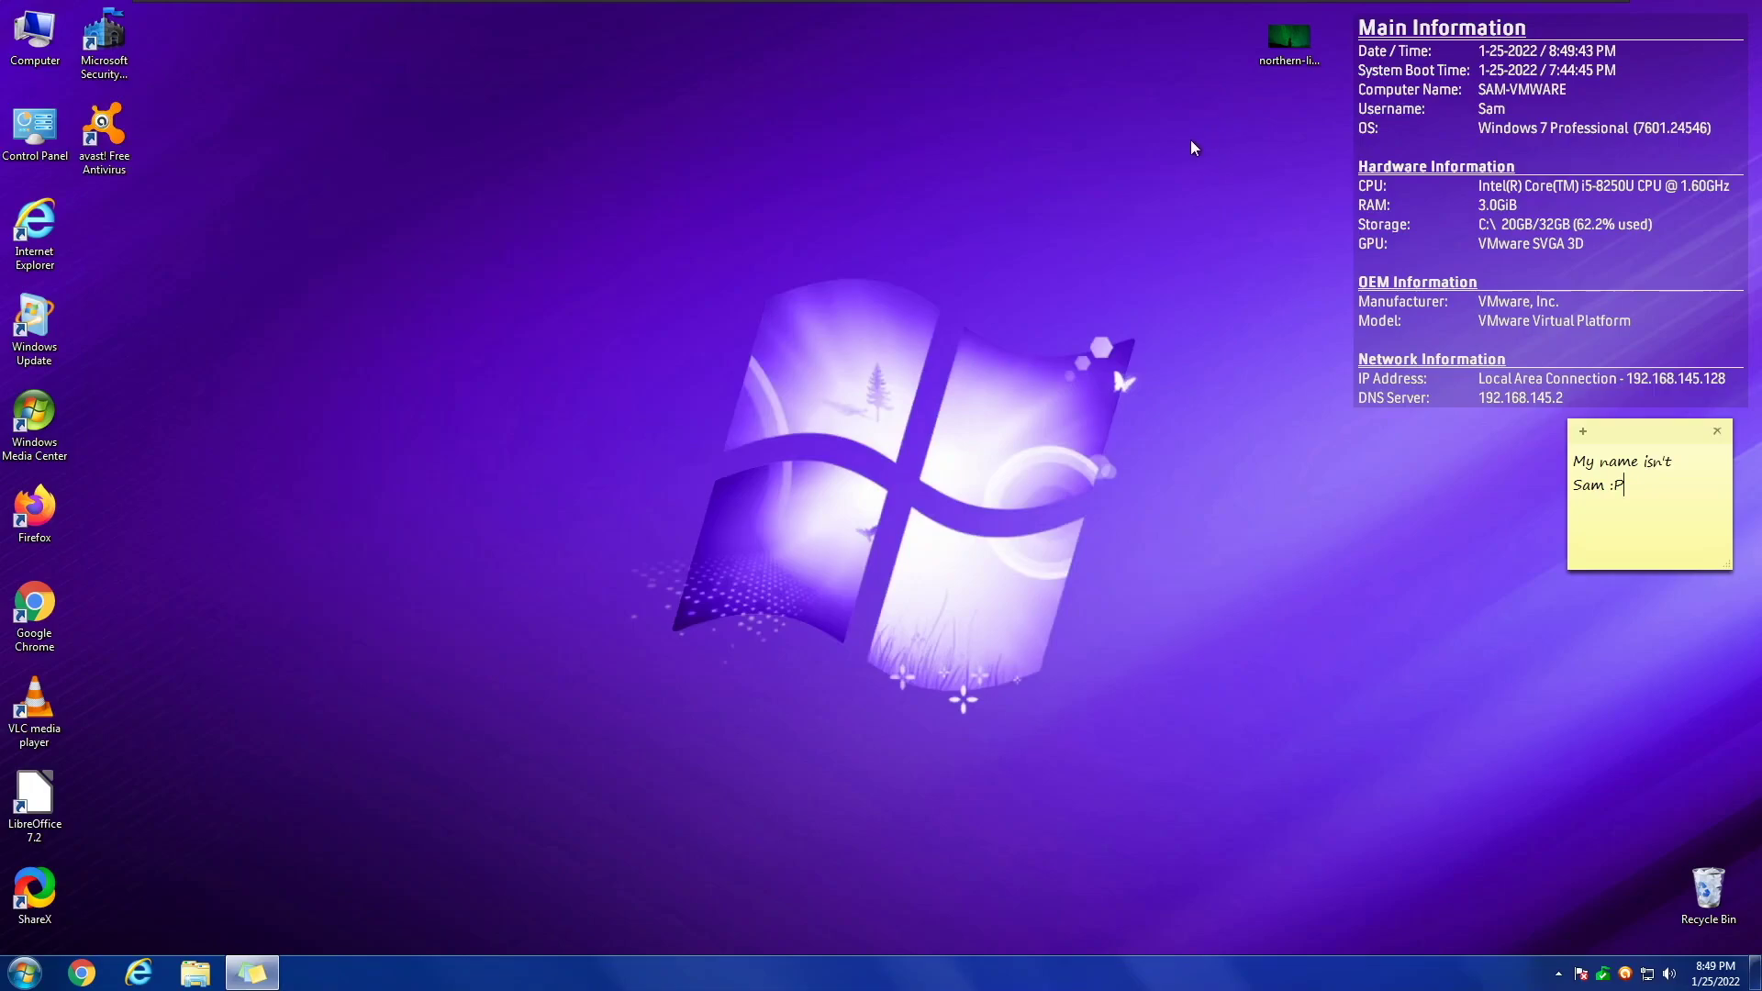
- Open Local Disk (C:) and show hidden files and protected operating system files in Folder Options
double_click(34, 37)
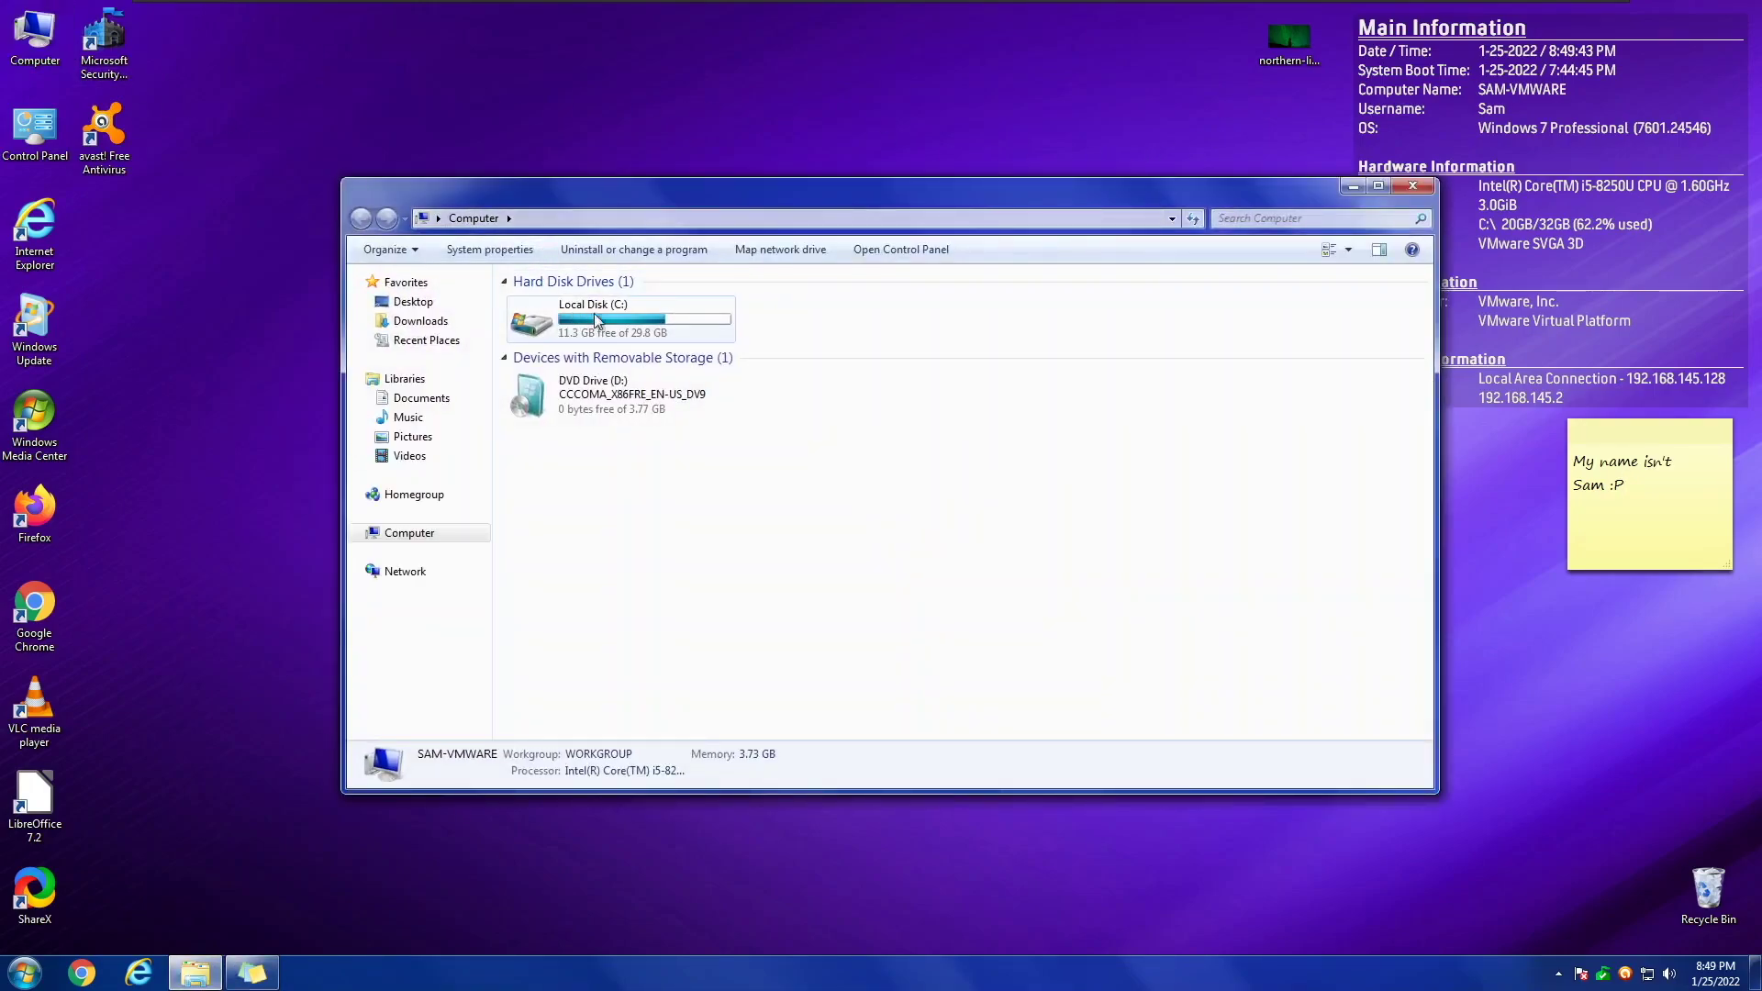
double_click(640, 322)
click(372, 254)
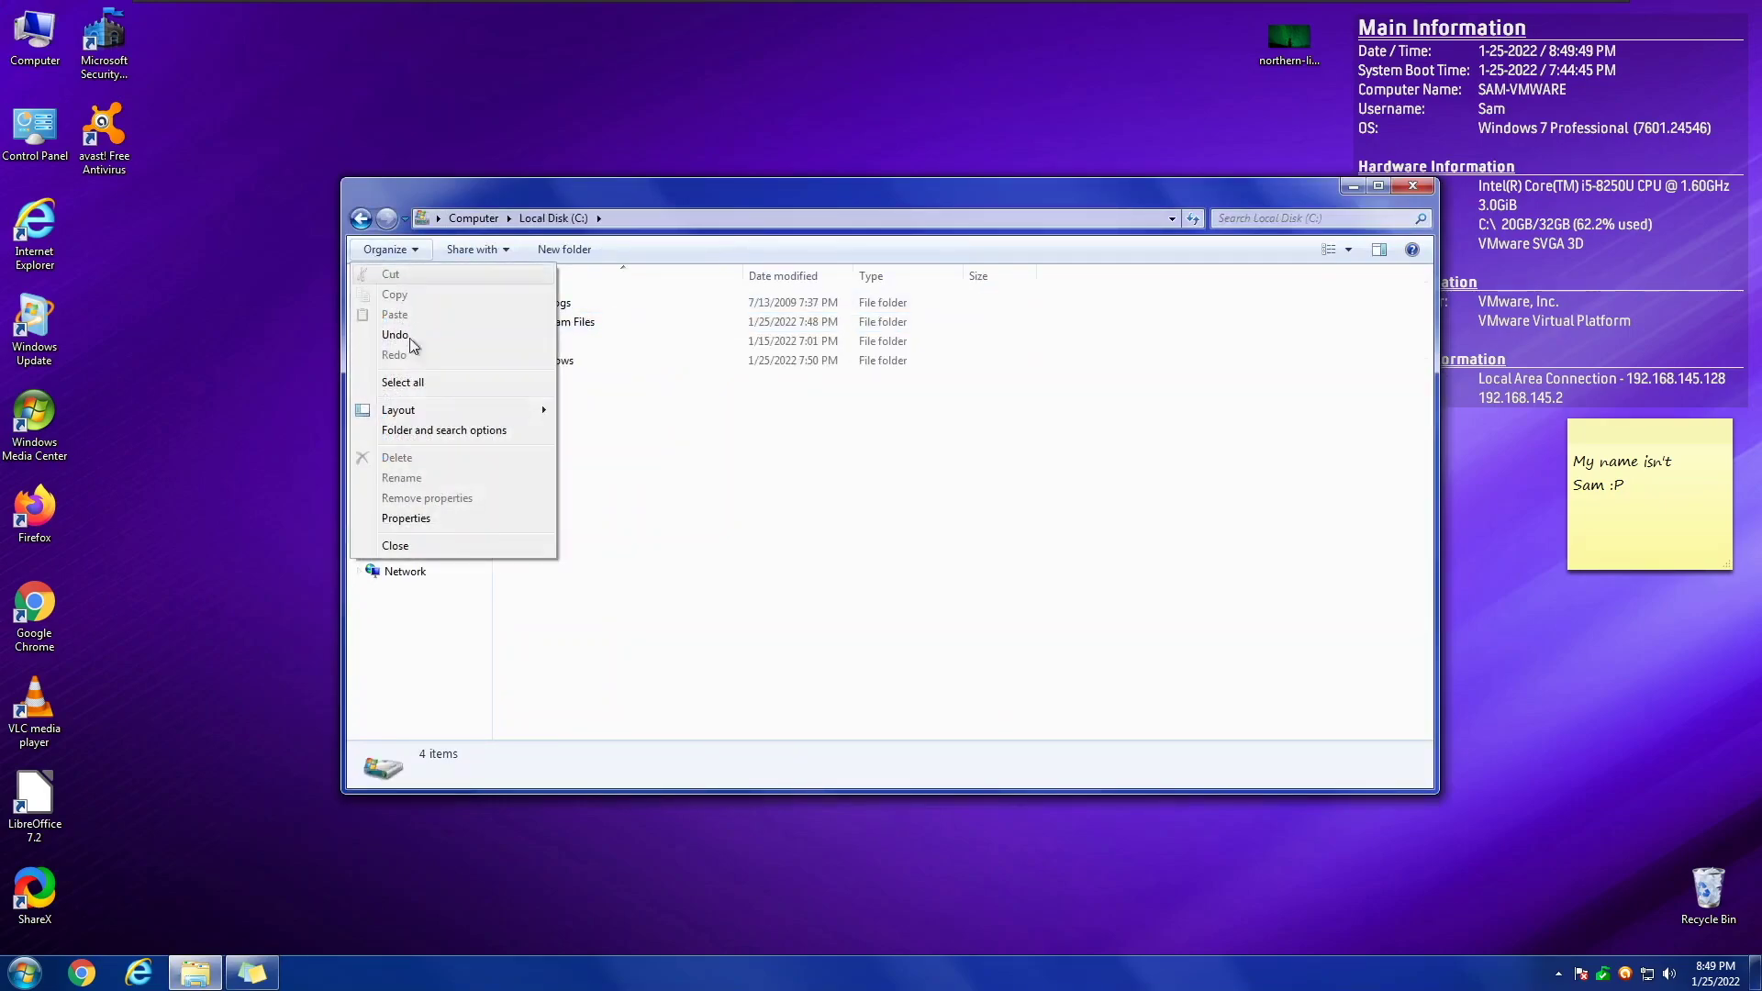
click(437, 434)
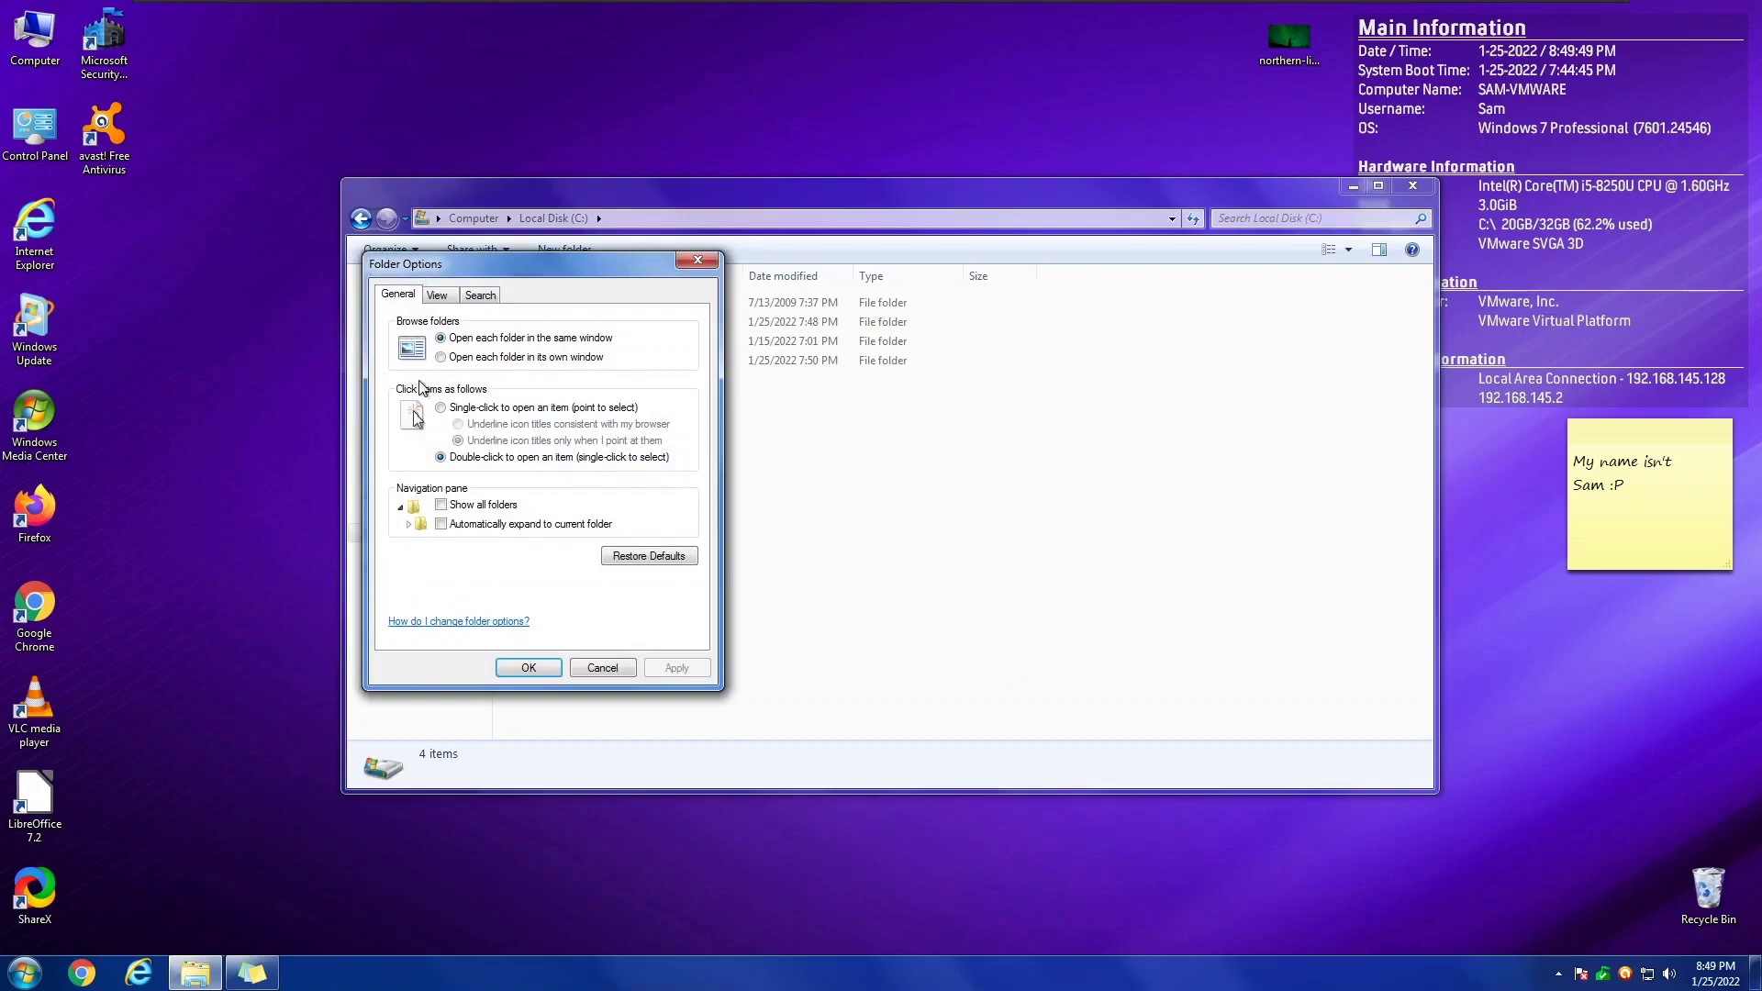
click(439, 297)
click(452, 553)
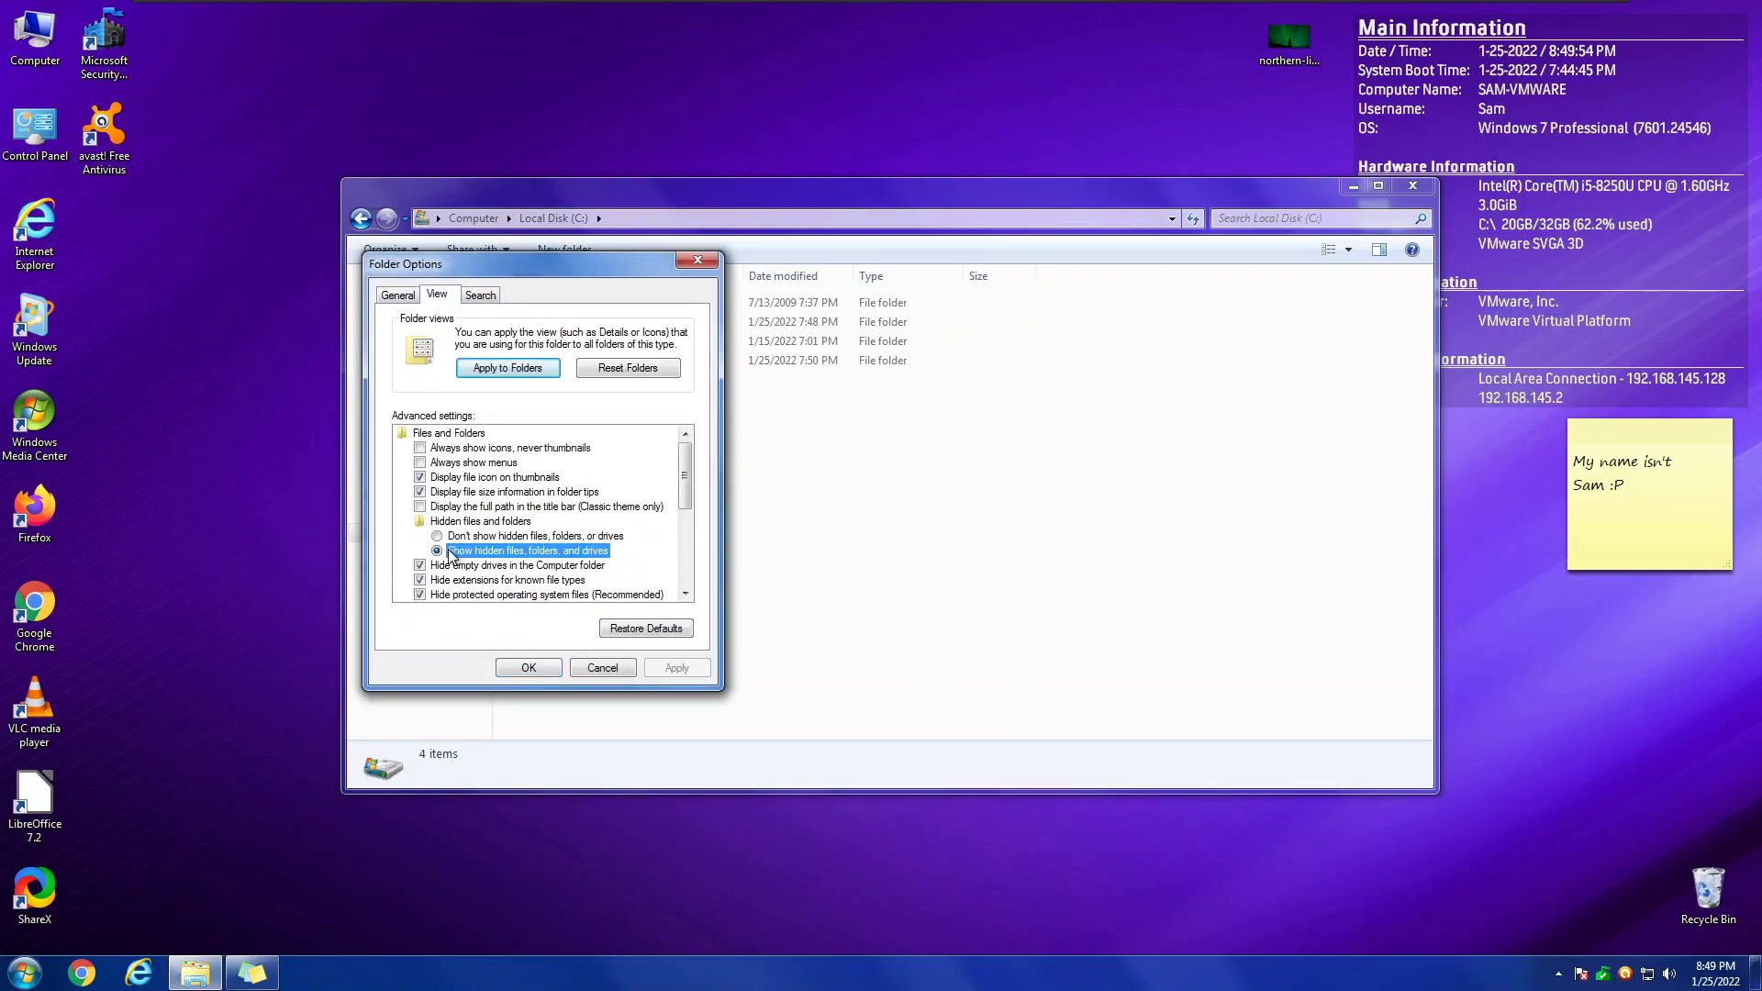
click(421, 593)
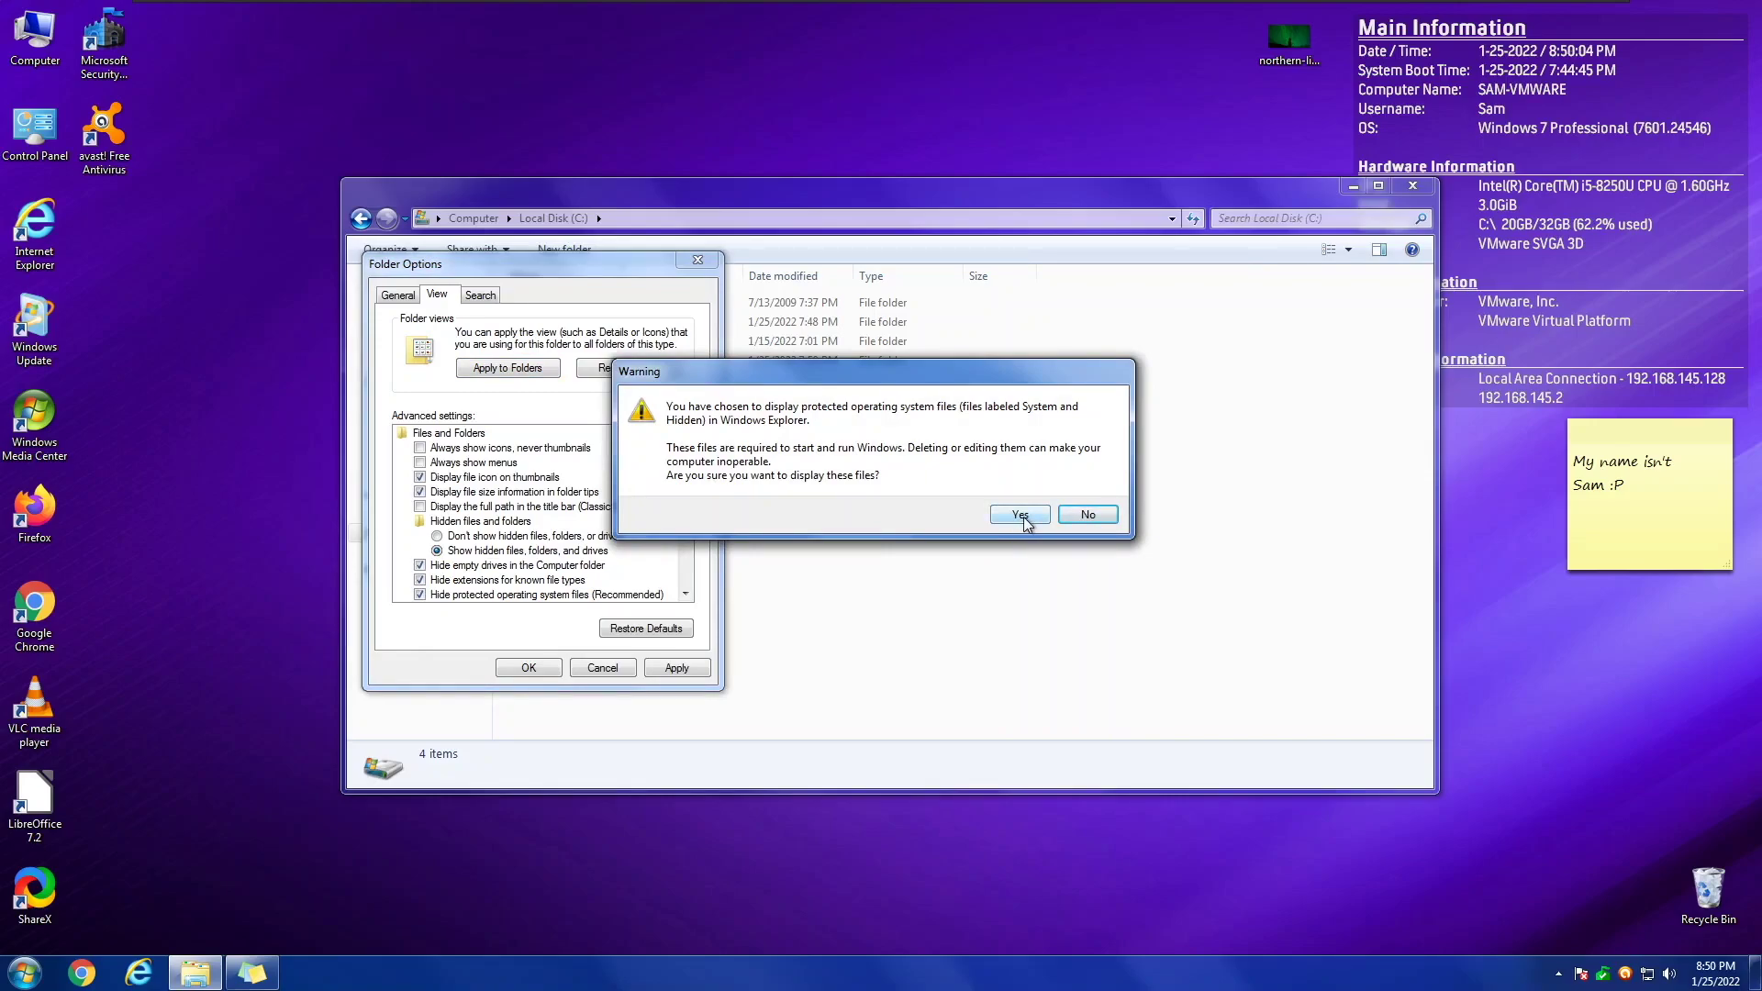
click(1021, 515)
click(676, 668)
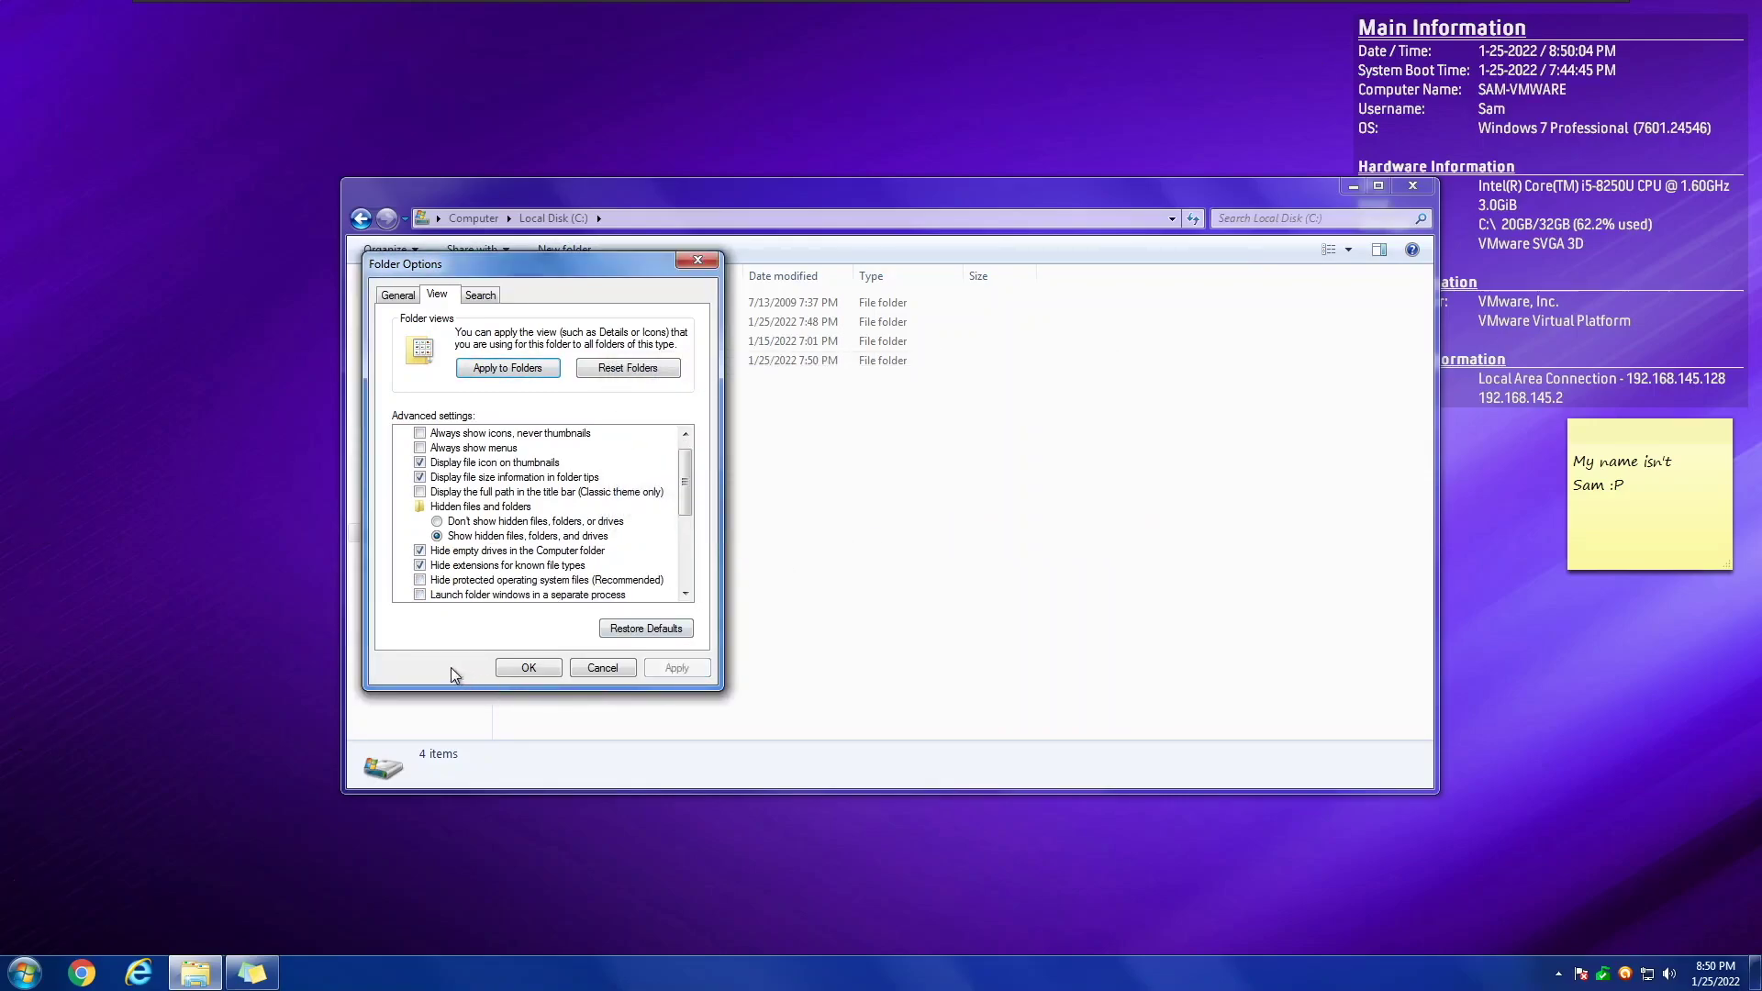
click(530, 667)
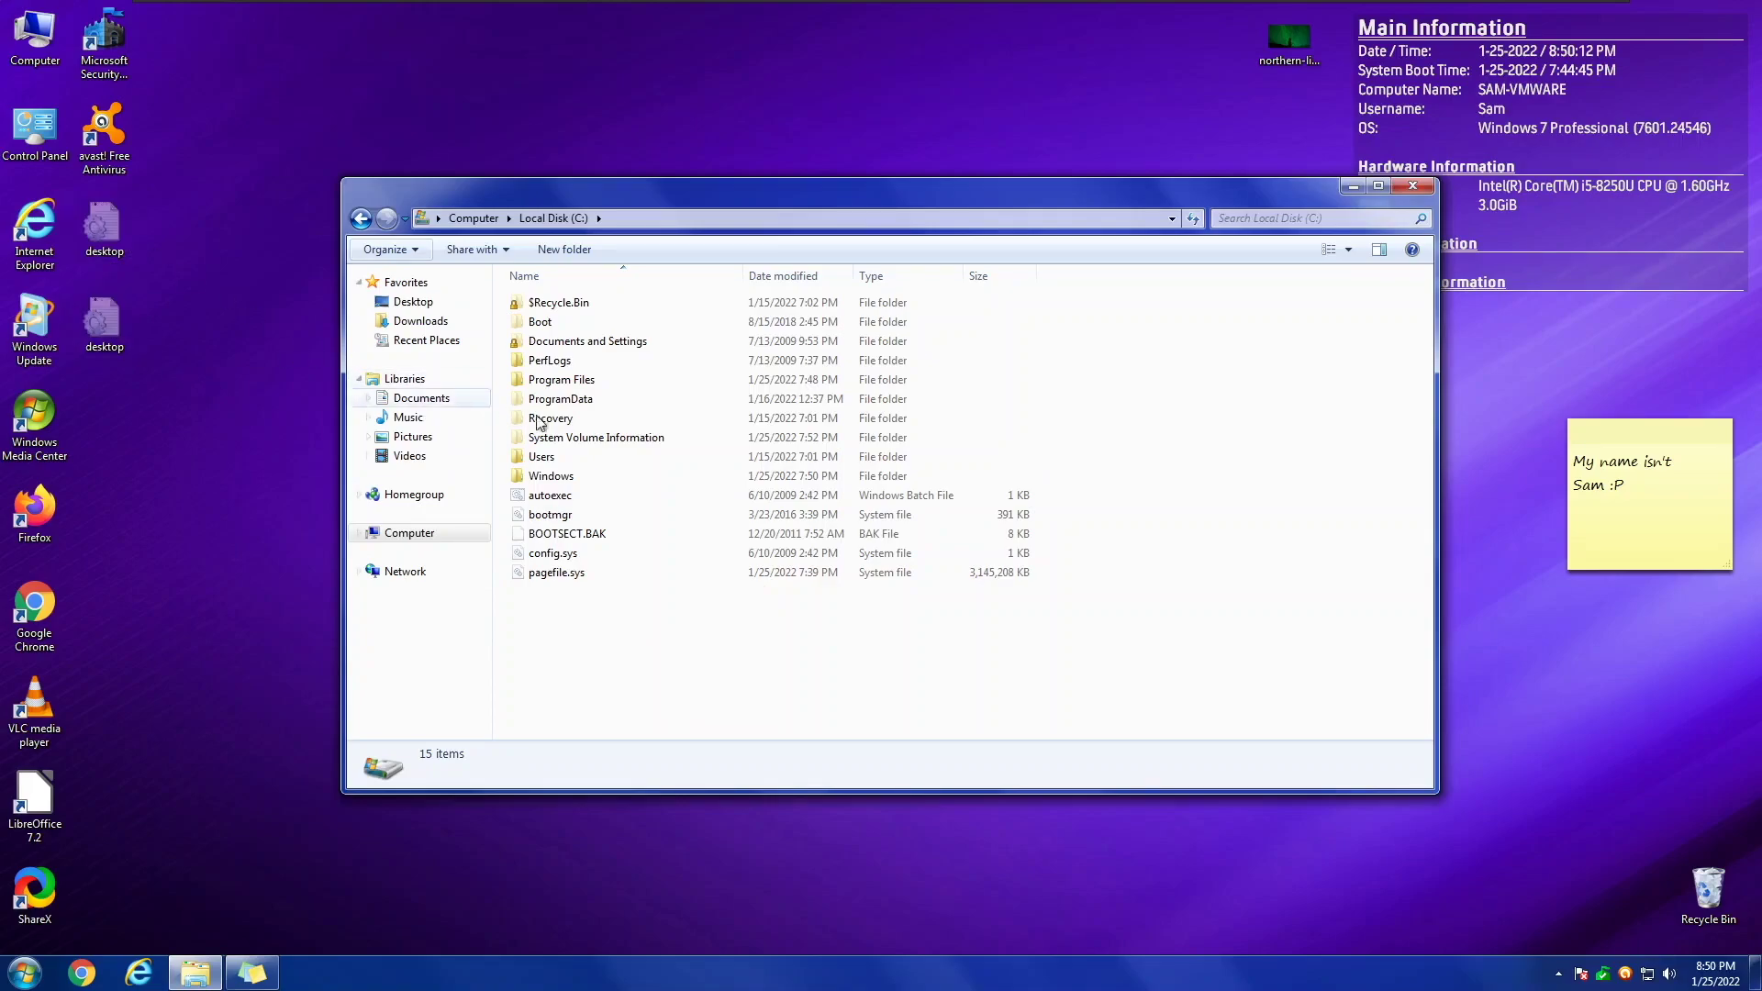
- Browse from C: into Windows, then System32, then the oobe folder
double_click(553, 483)
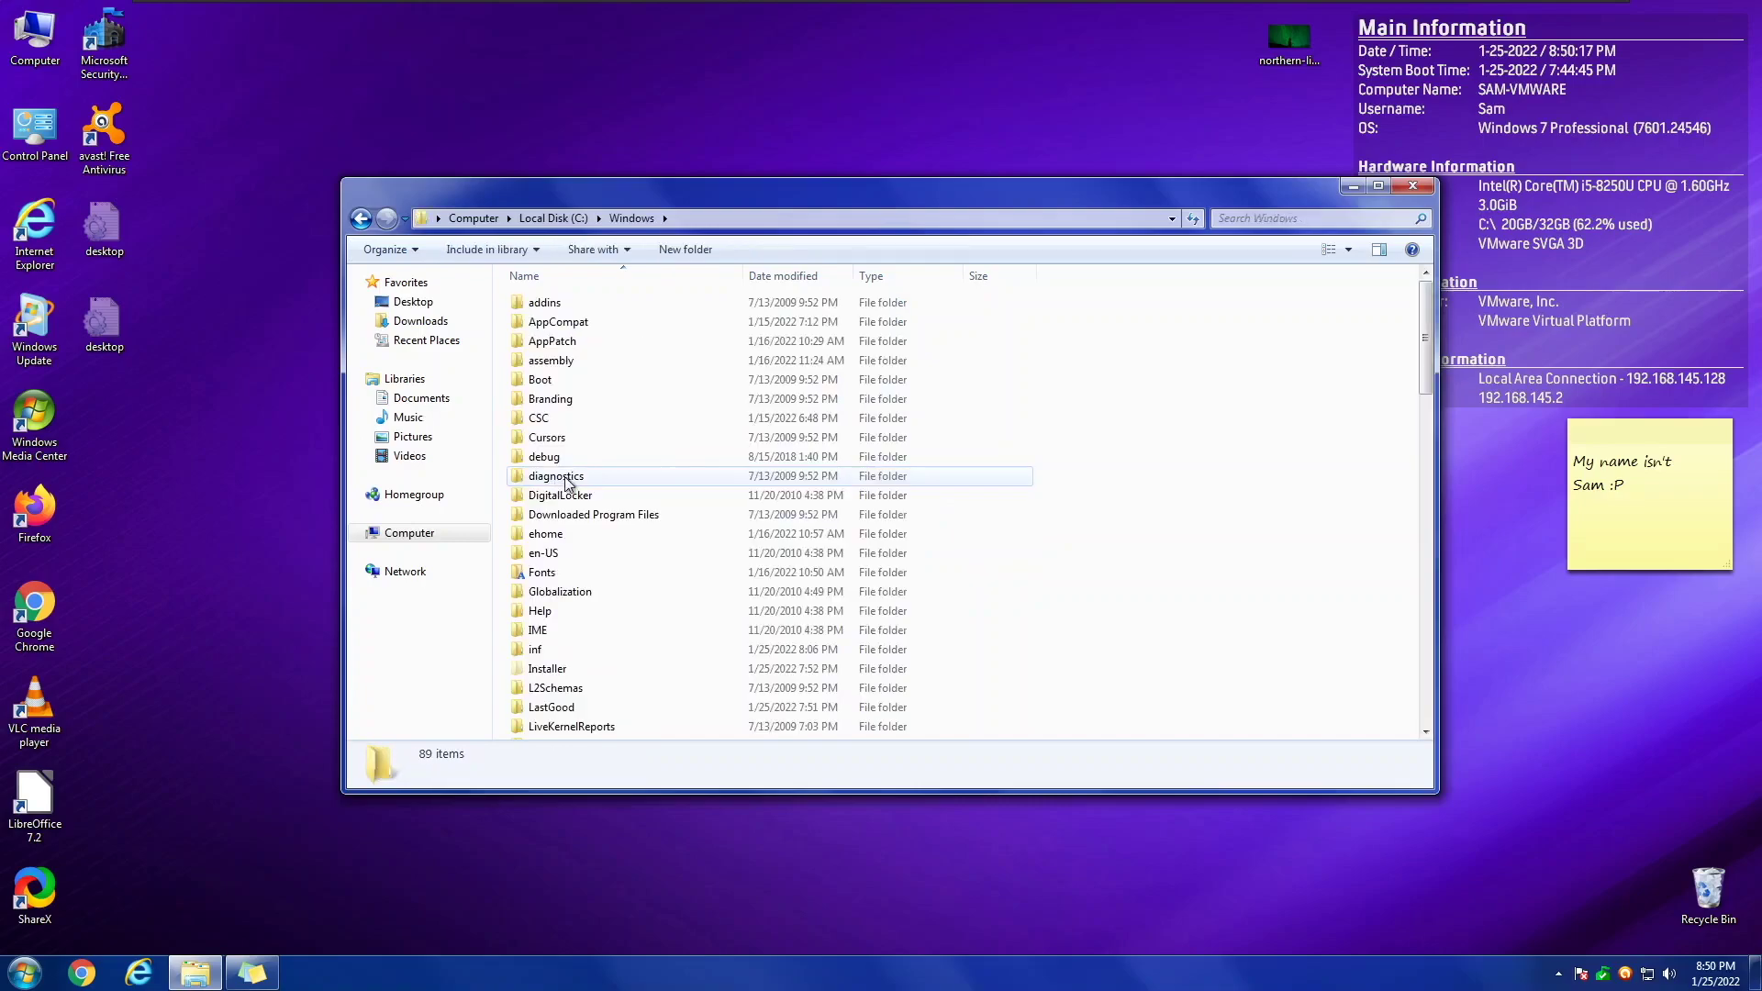
scroll(563, 475, down, 10)
scroll(566, 474, down, 1)
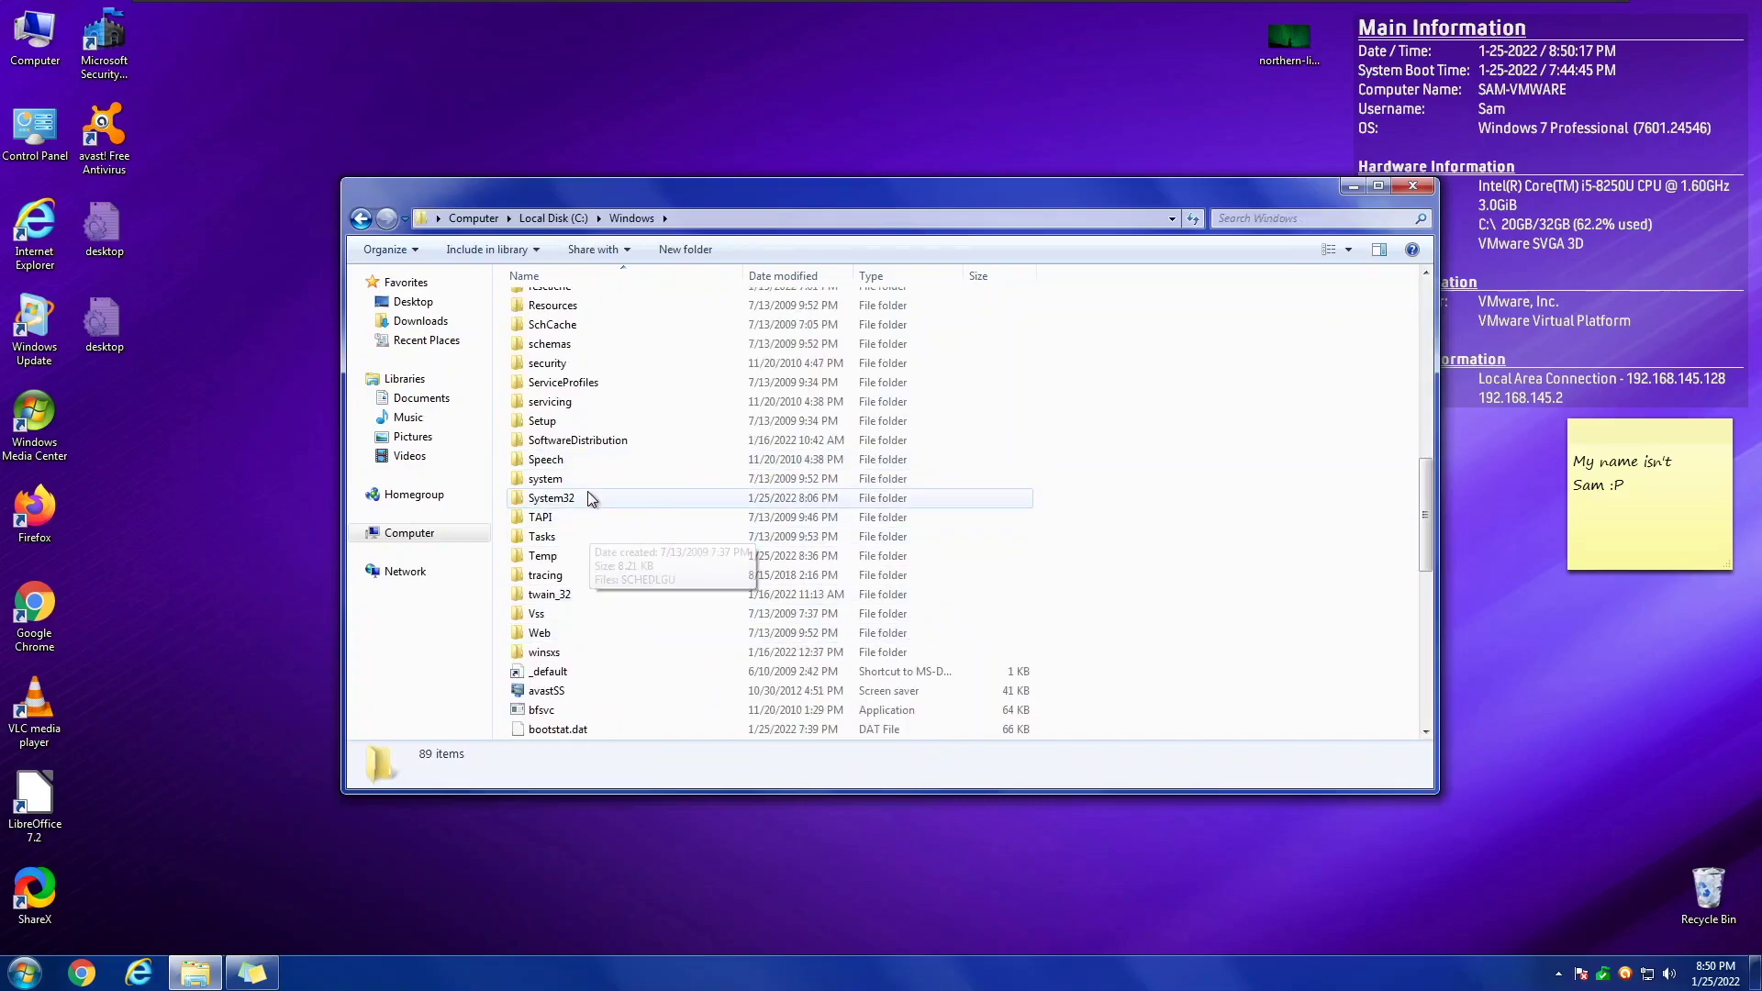
double_click(588, 497)
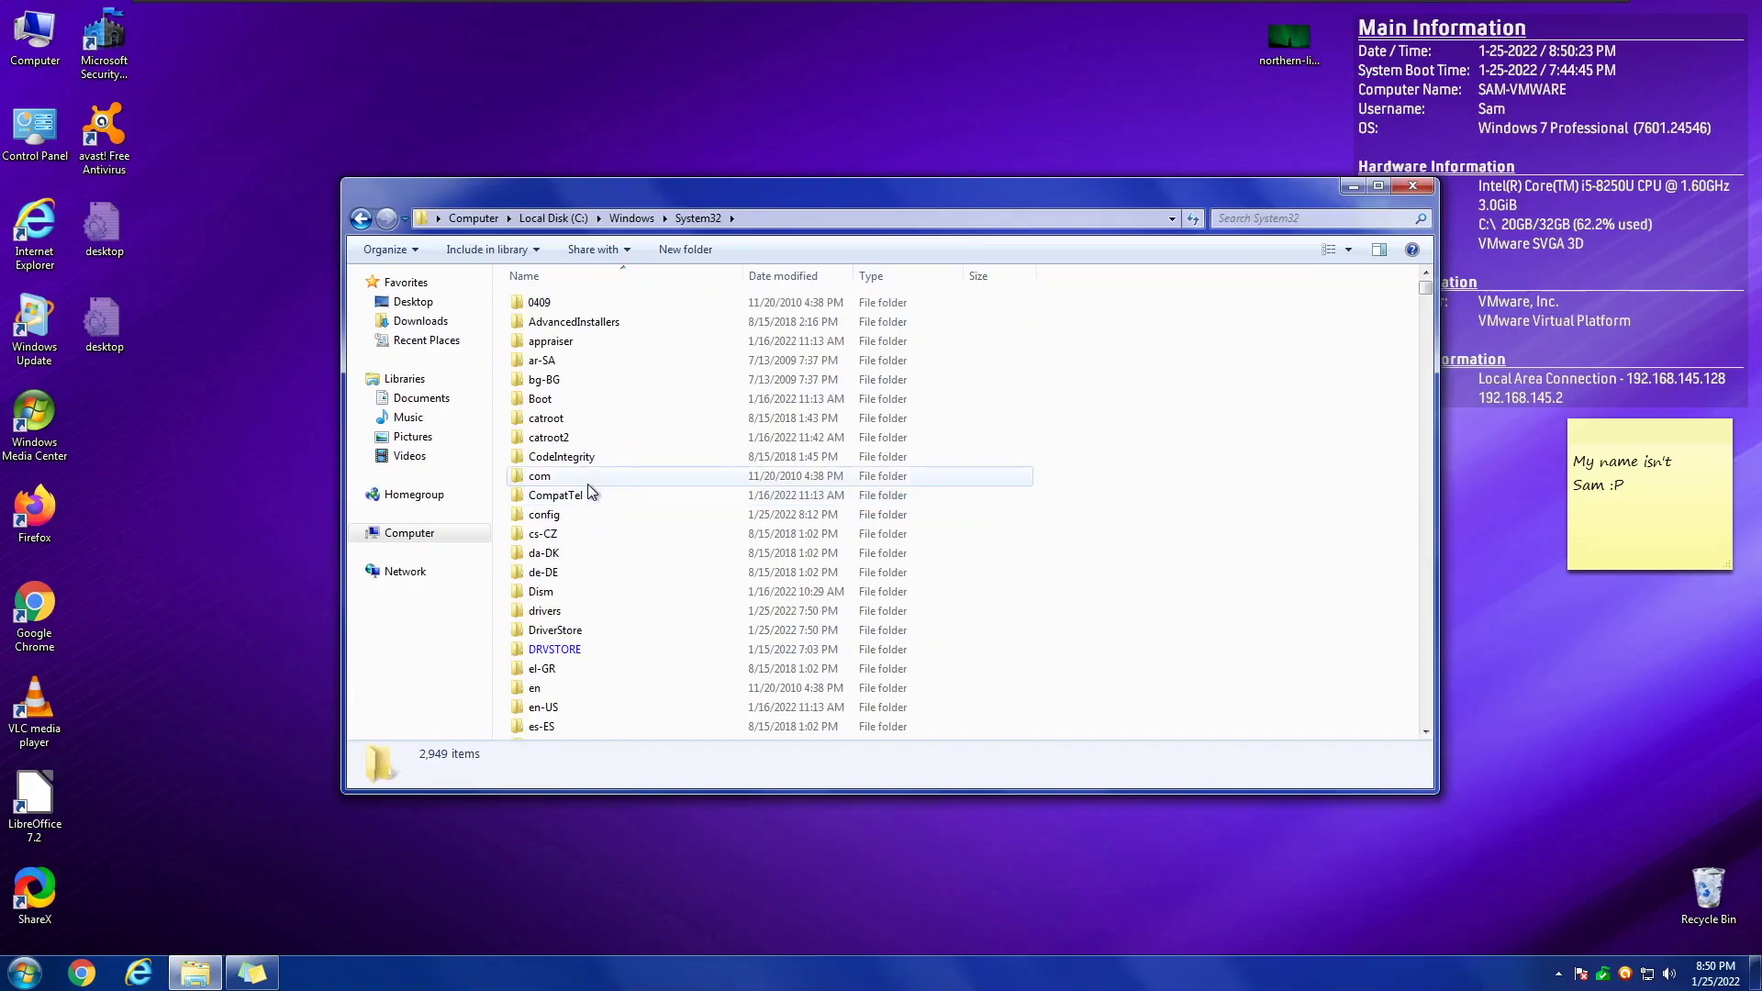
scroll(588, 491, down, 6)
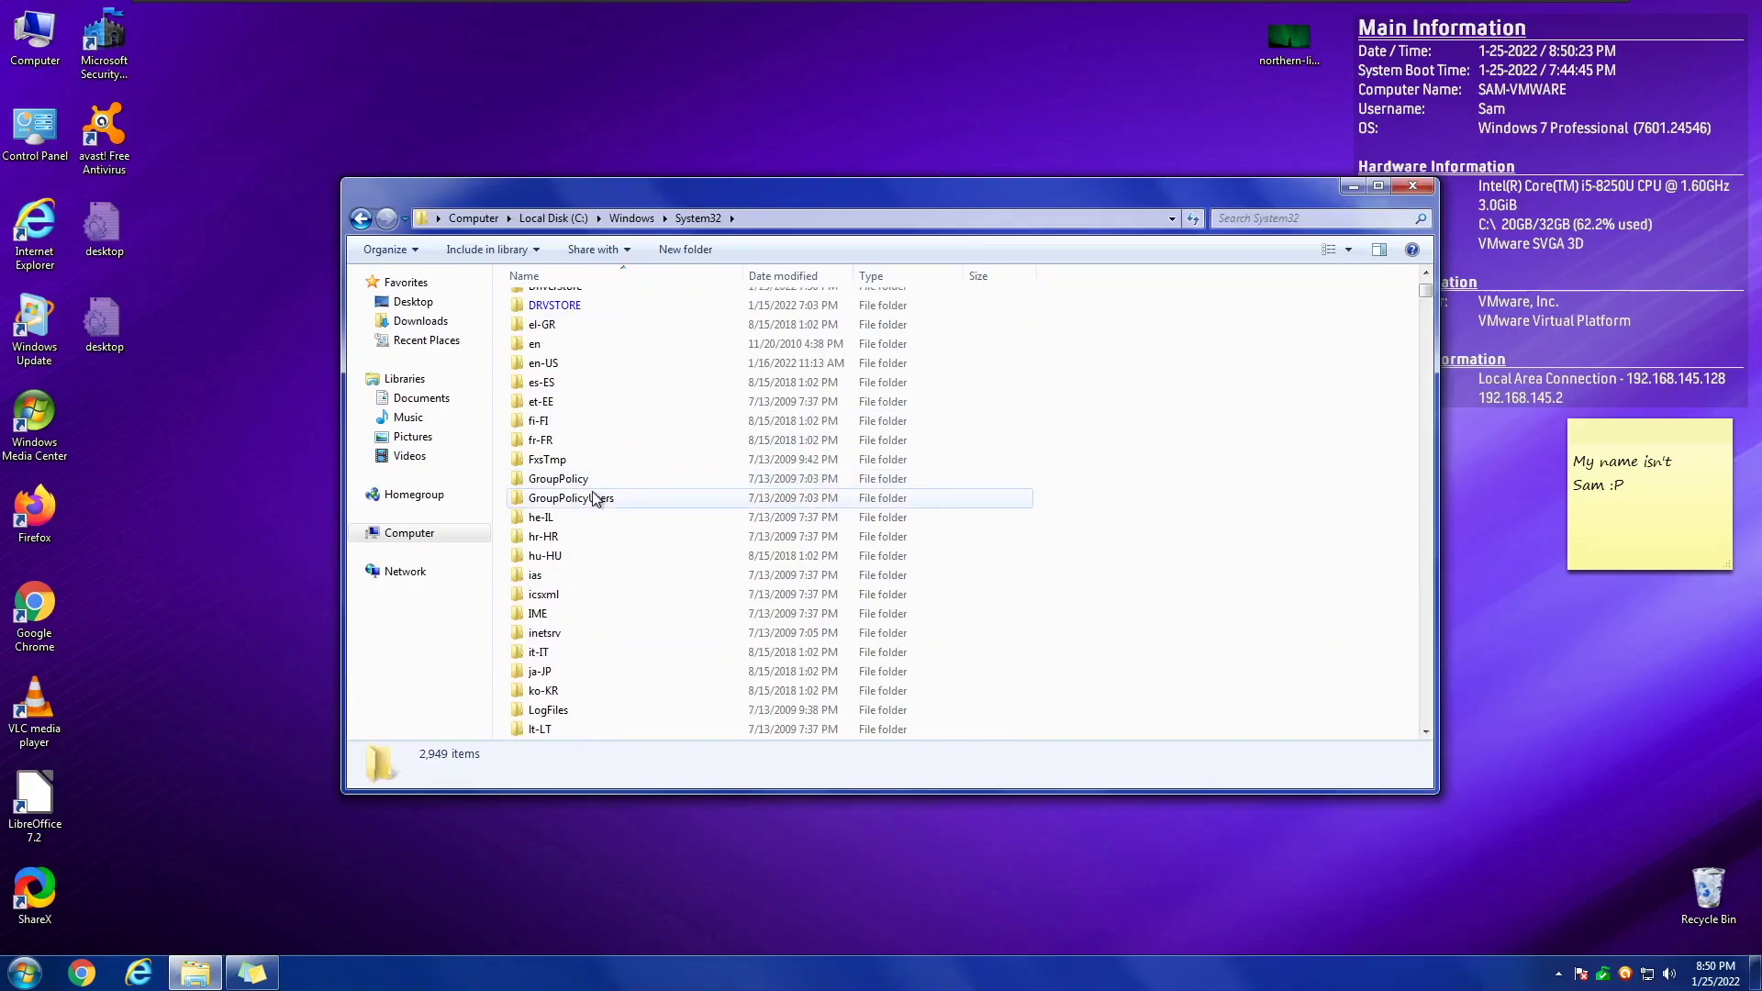
scroll(592, 499, down, 10)
click(540, 299)
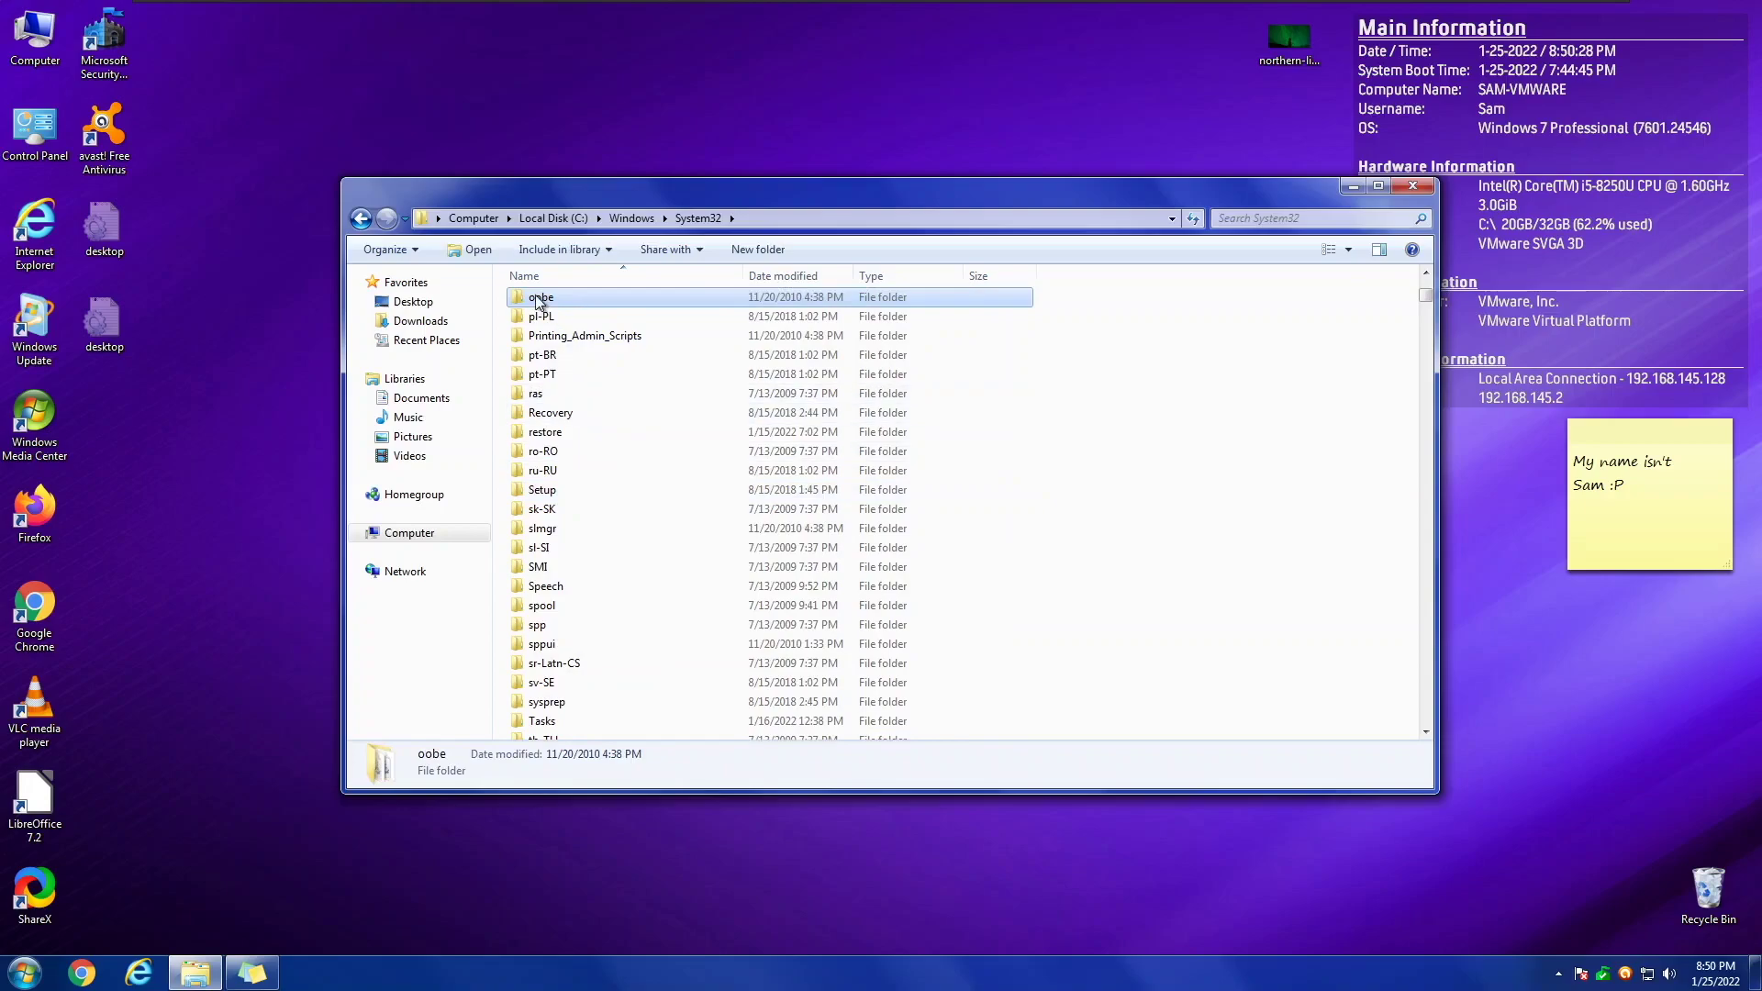
scroll(596, 390, up, 5)
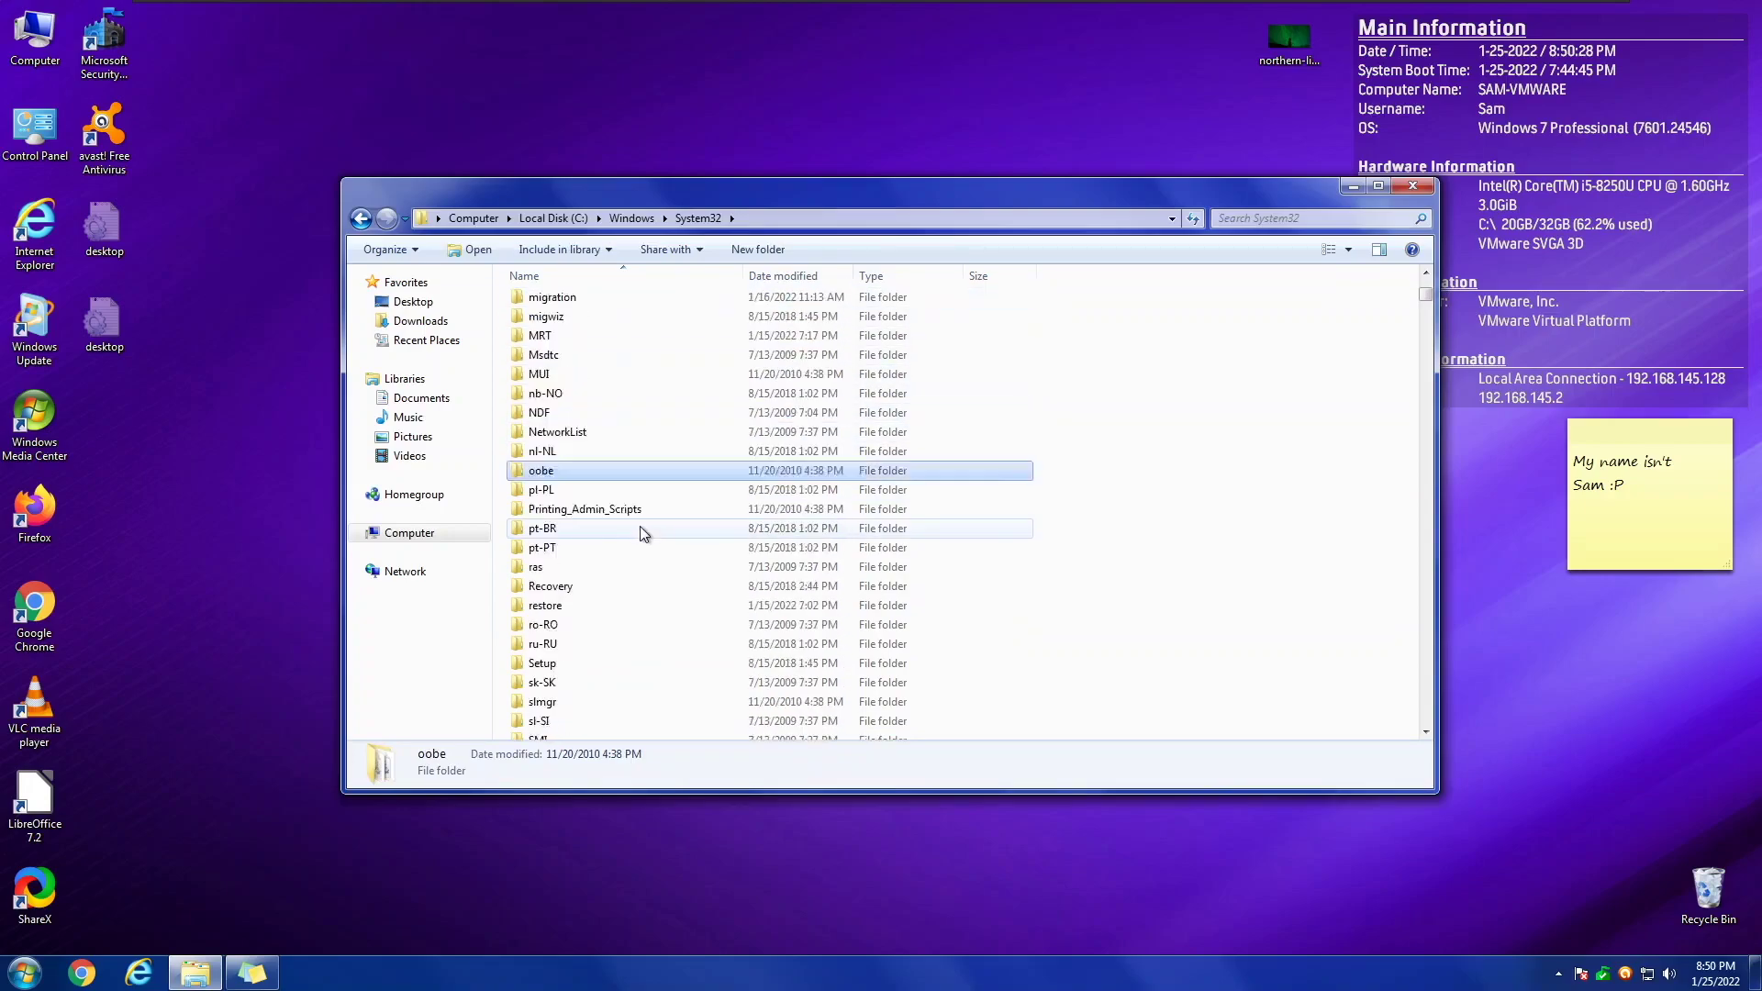
double_click(569, 586)
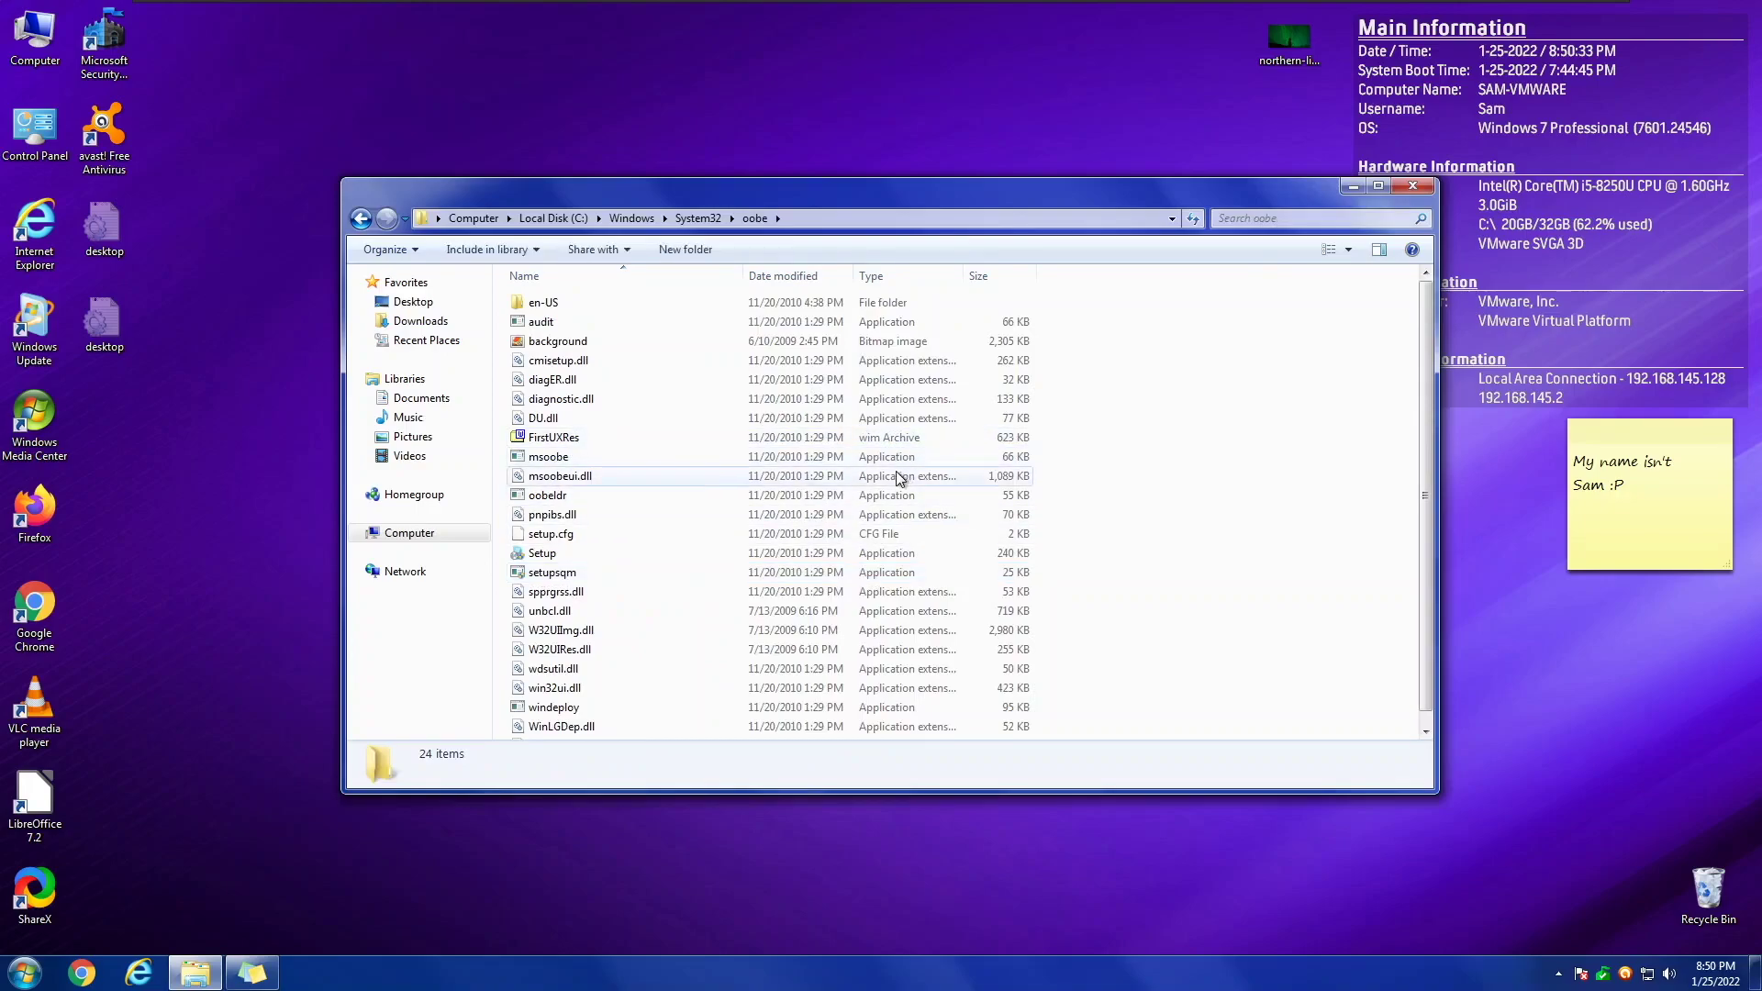
- Create a new info folder inside oobe and open it
right_click(1149, 583)
mouse_move(1206, 808)
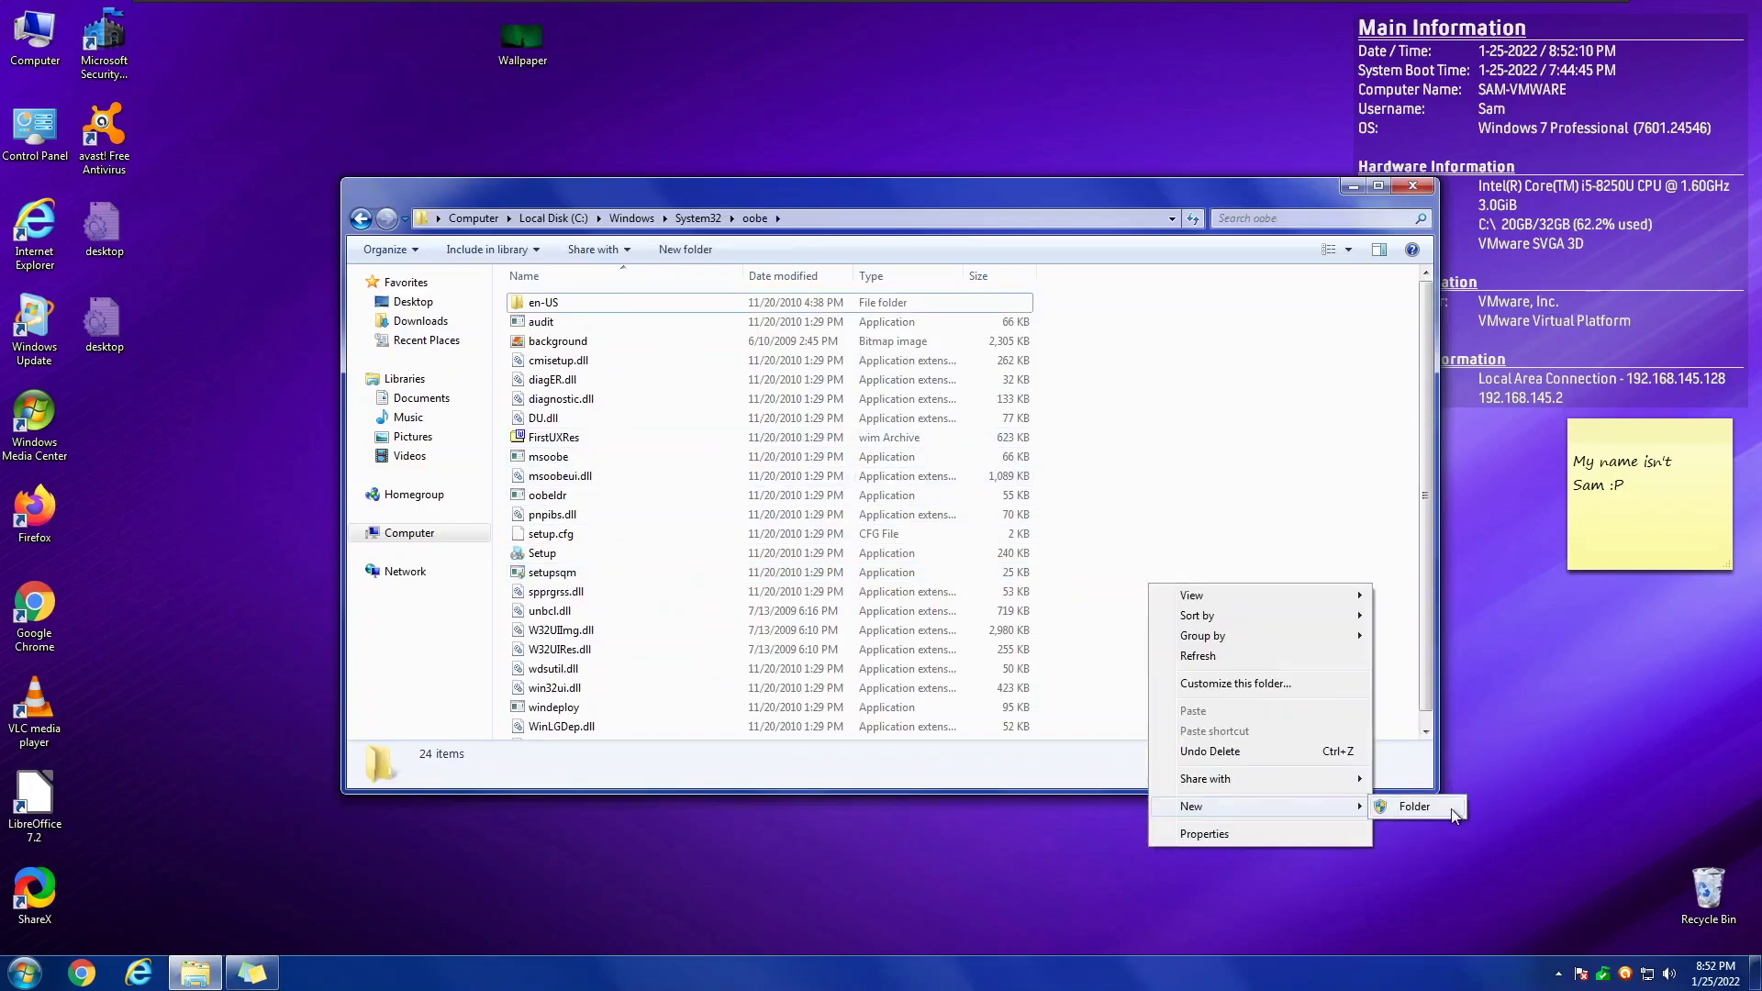
click(1452, 815)
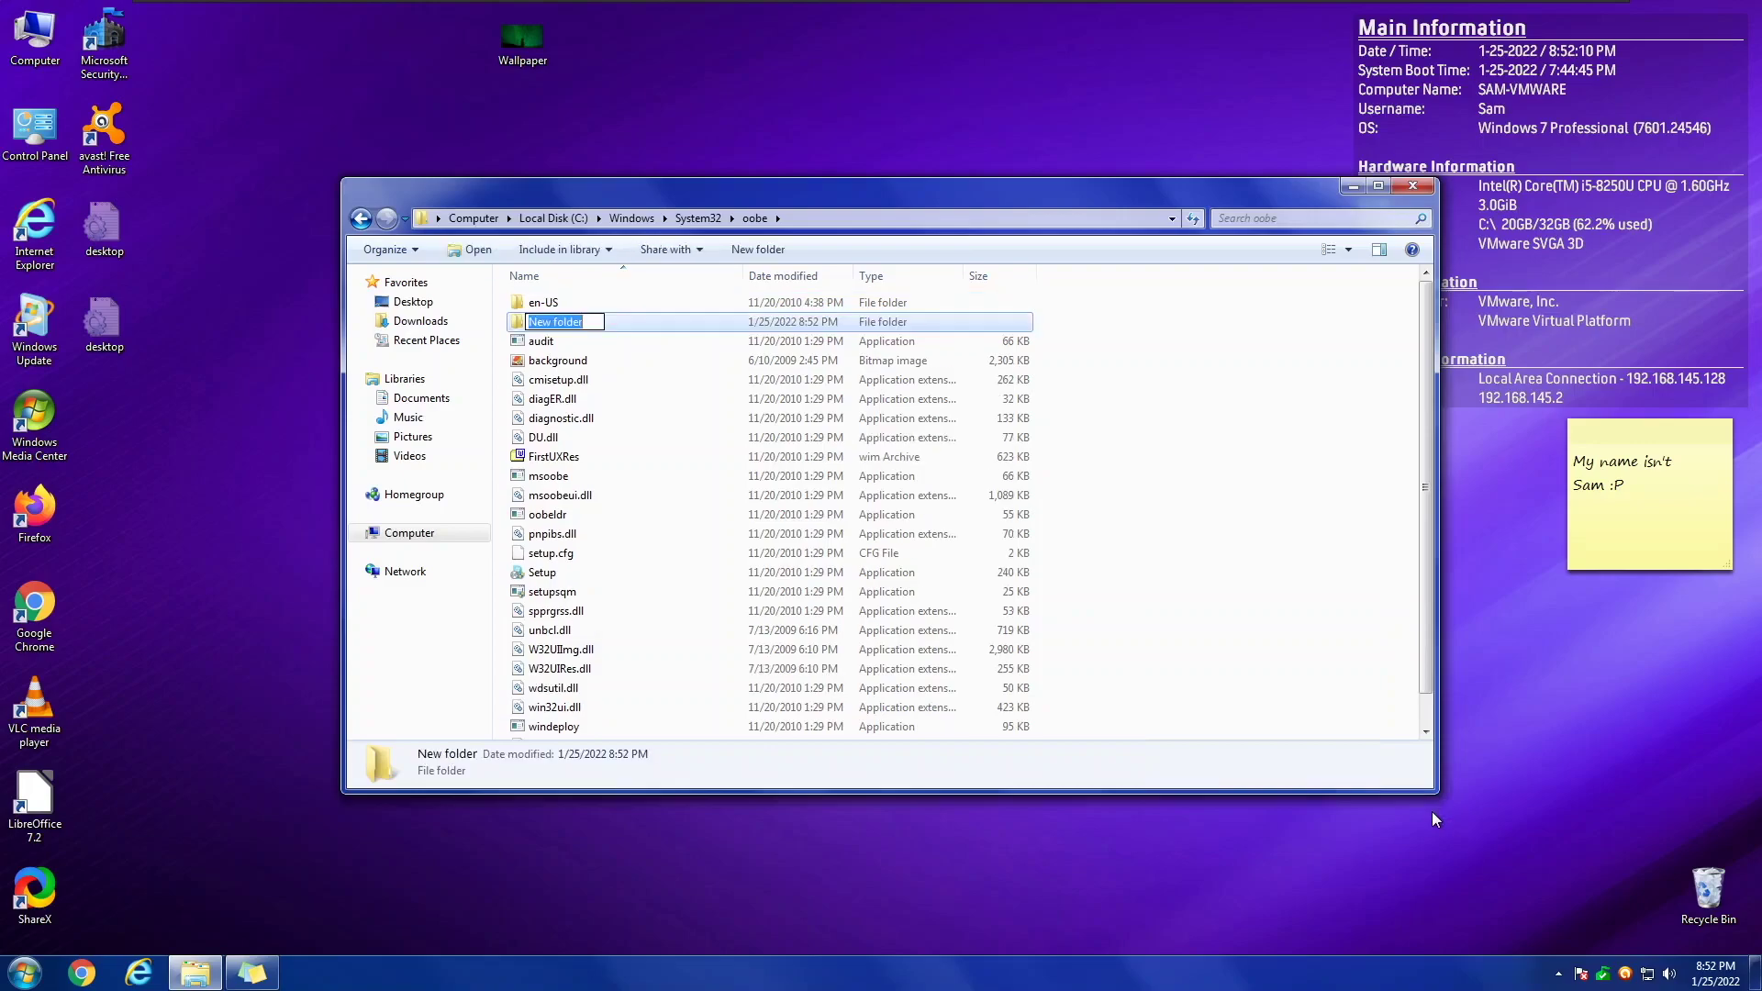
key(Return)
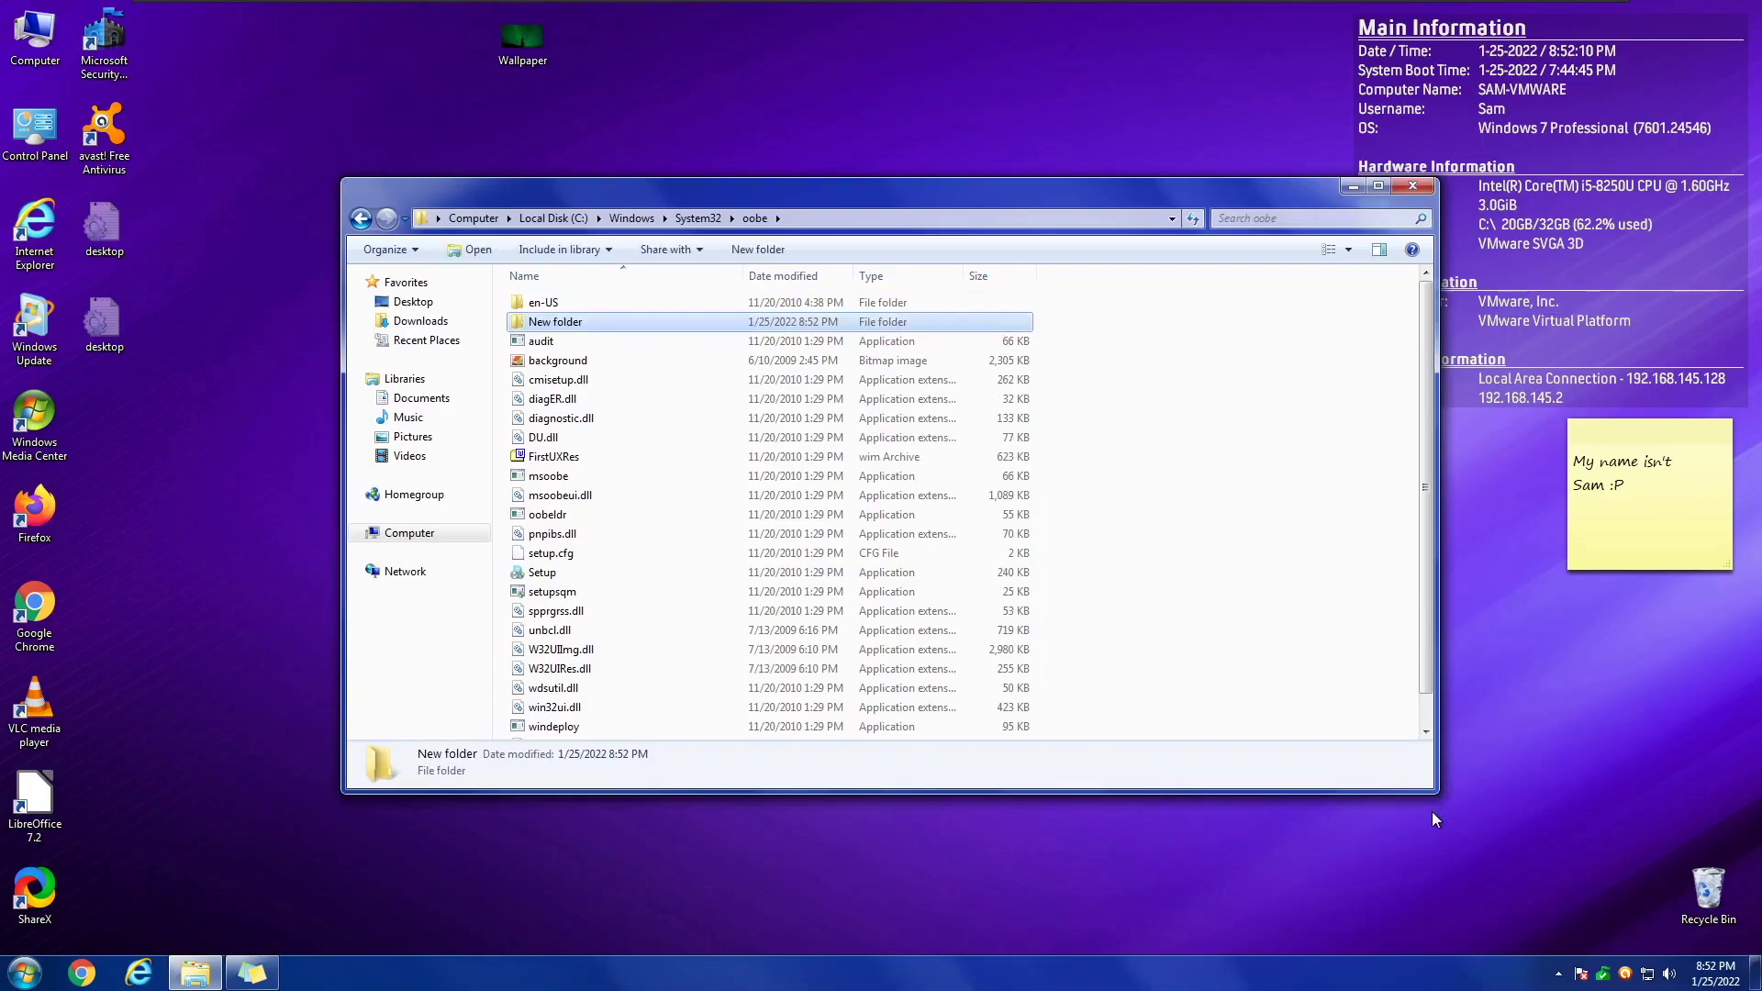
double_click(569, 323)
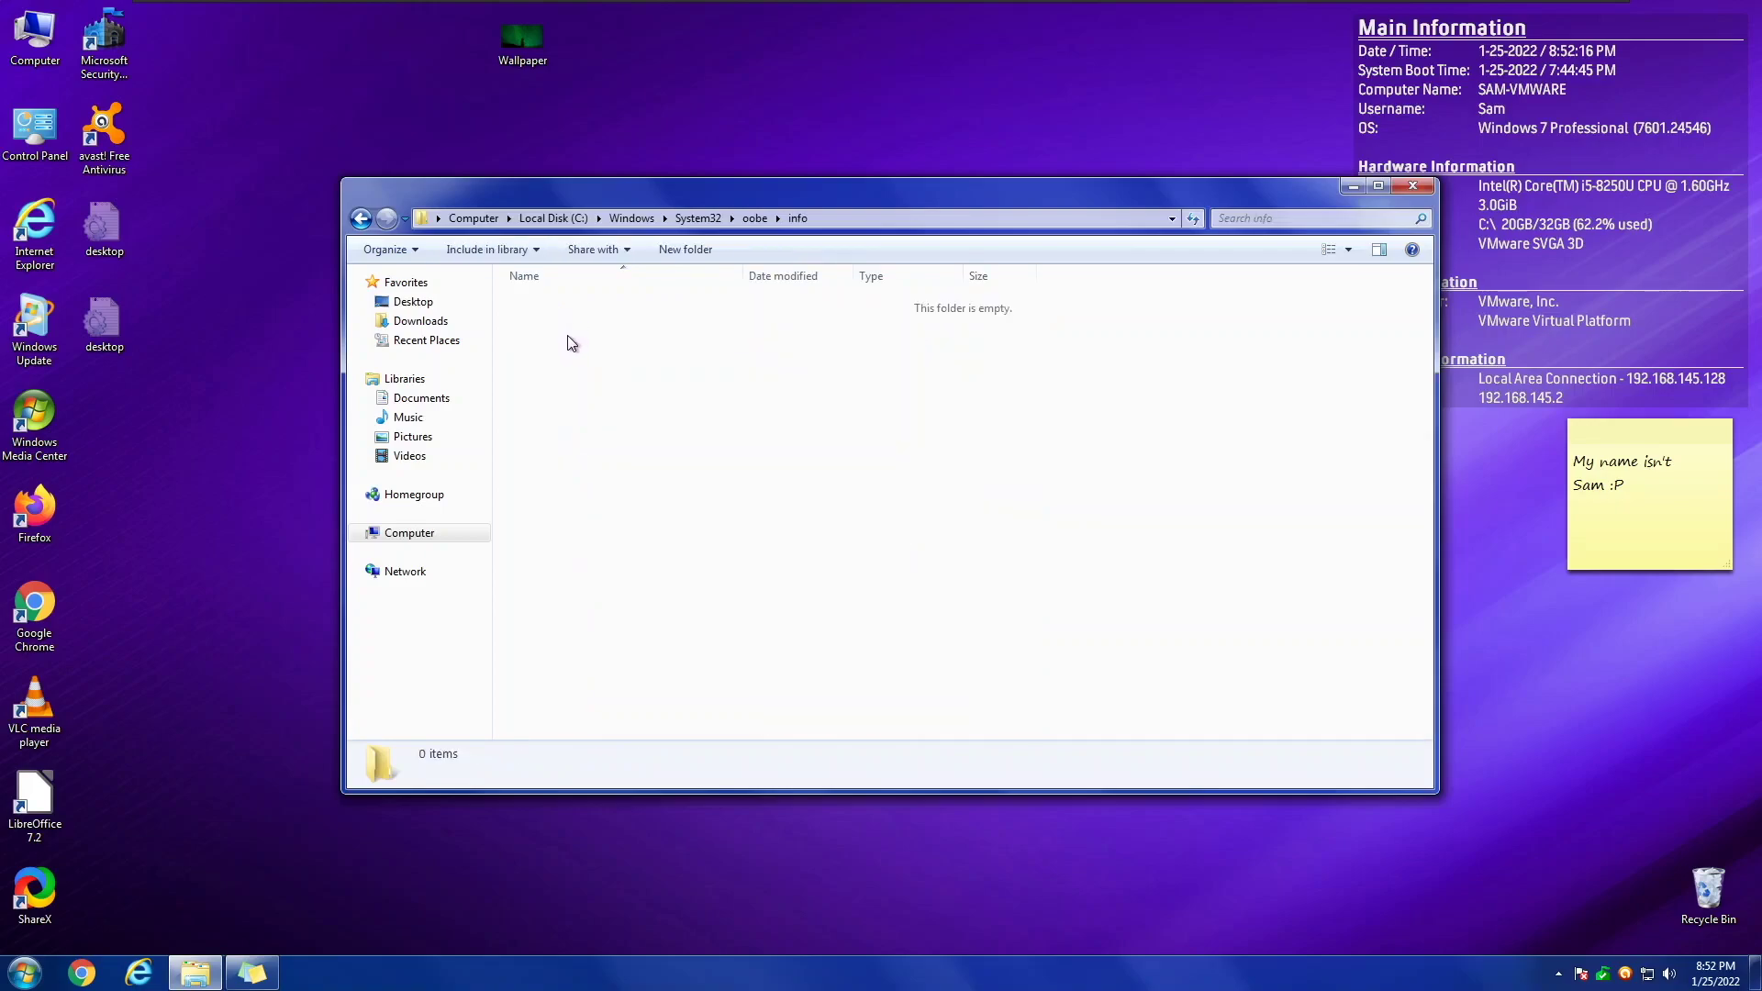
- Create a folder named backgrounds inside info, granting admin permission, and open it
right_click(569, 342)
click(683, 249)
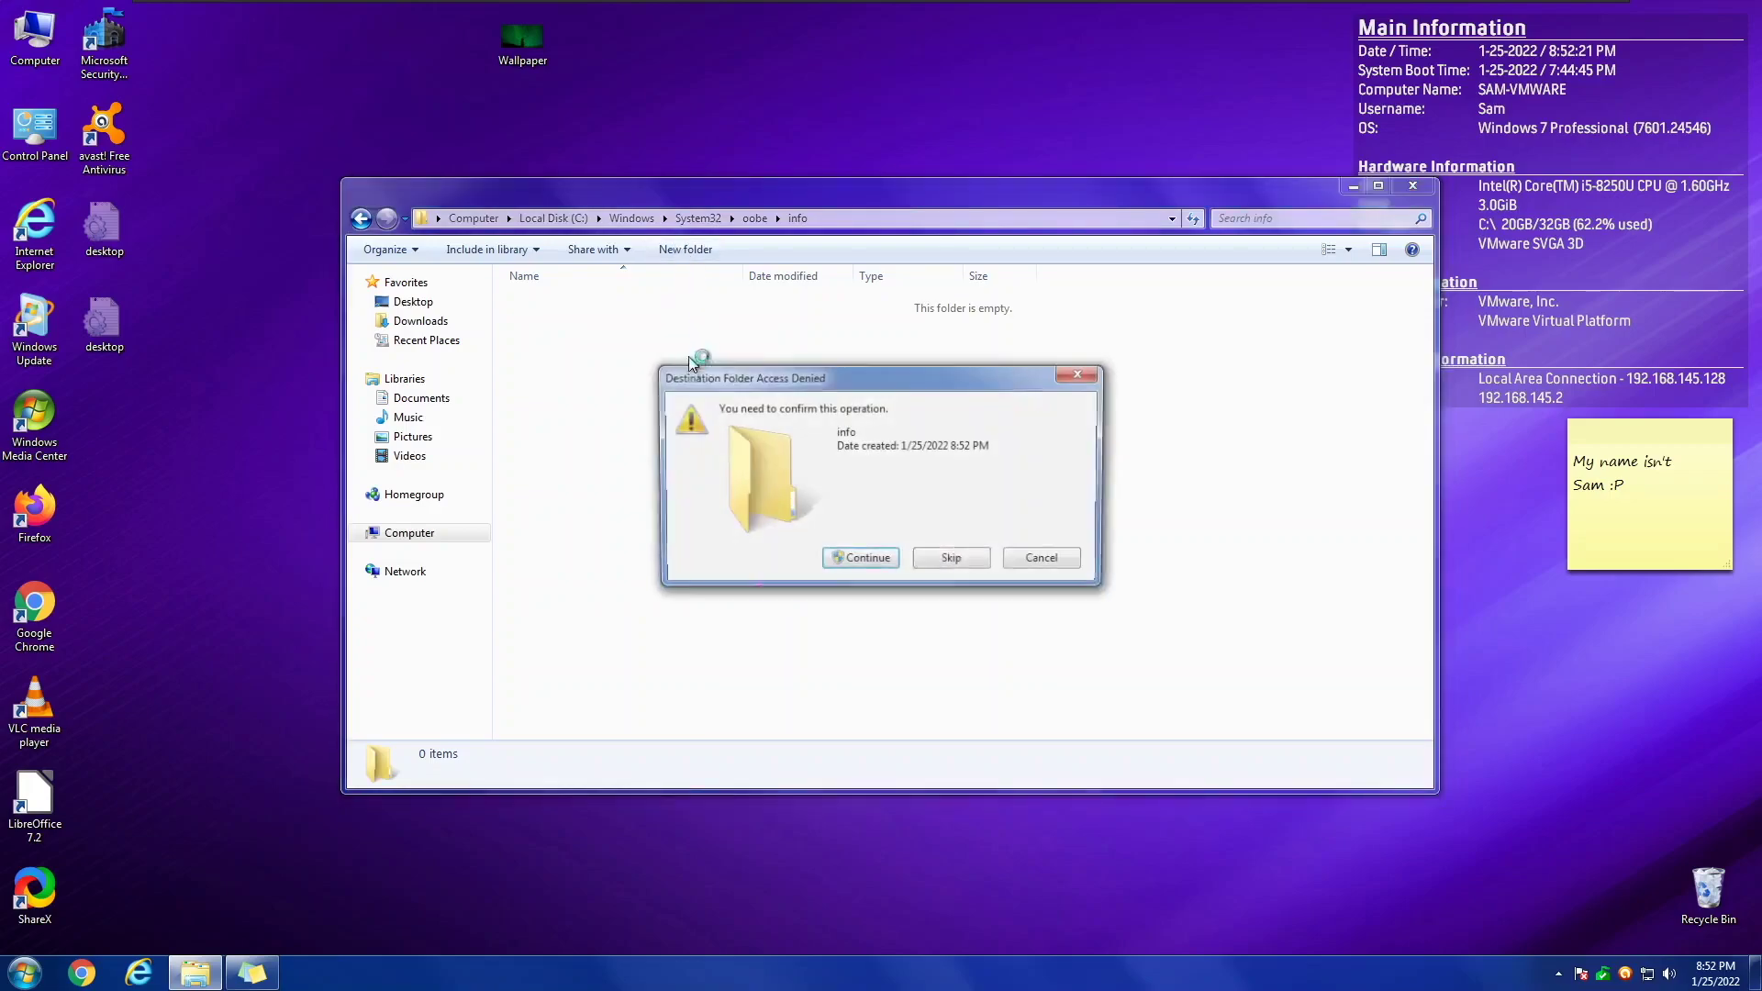
click(861, 558)
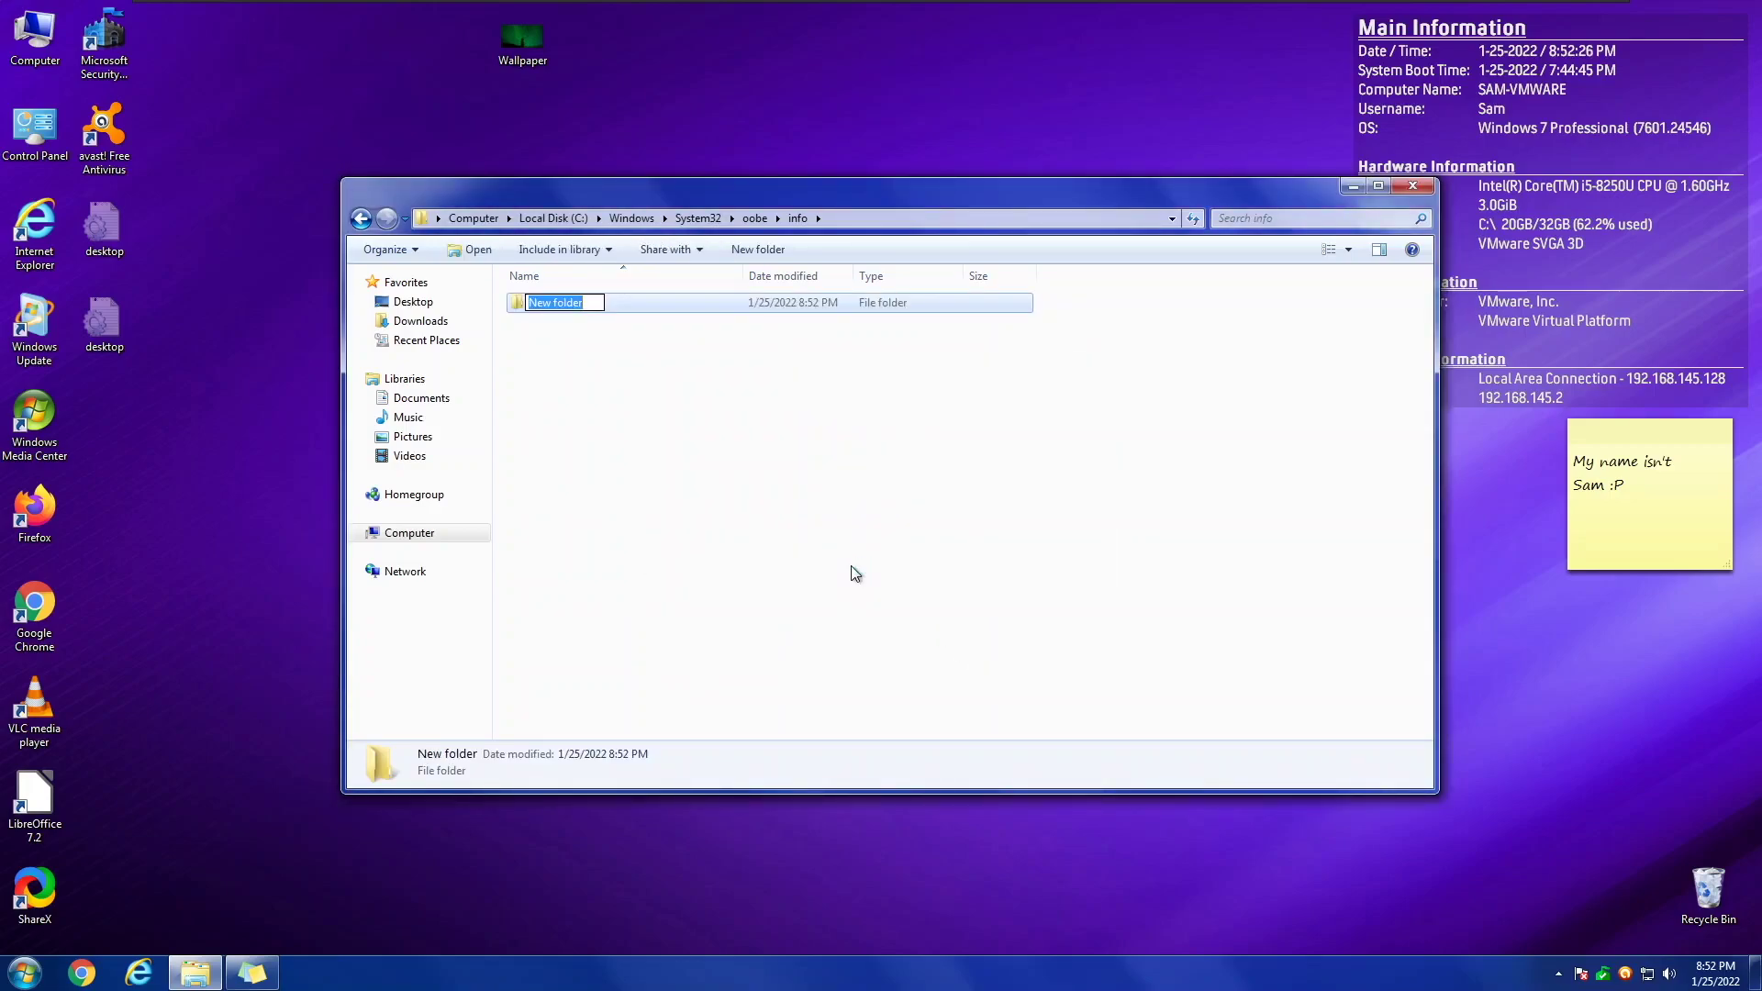
text(backgrounds)
key(Return)
double_click(756, 305)
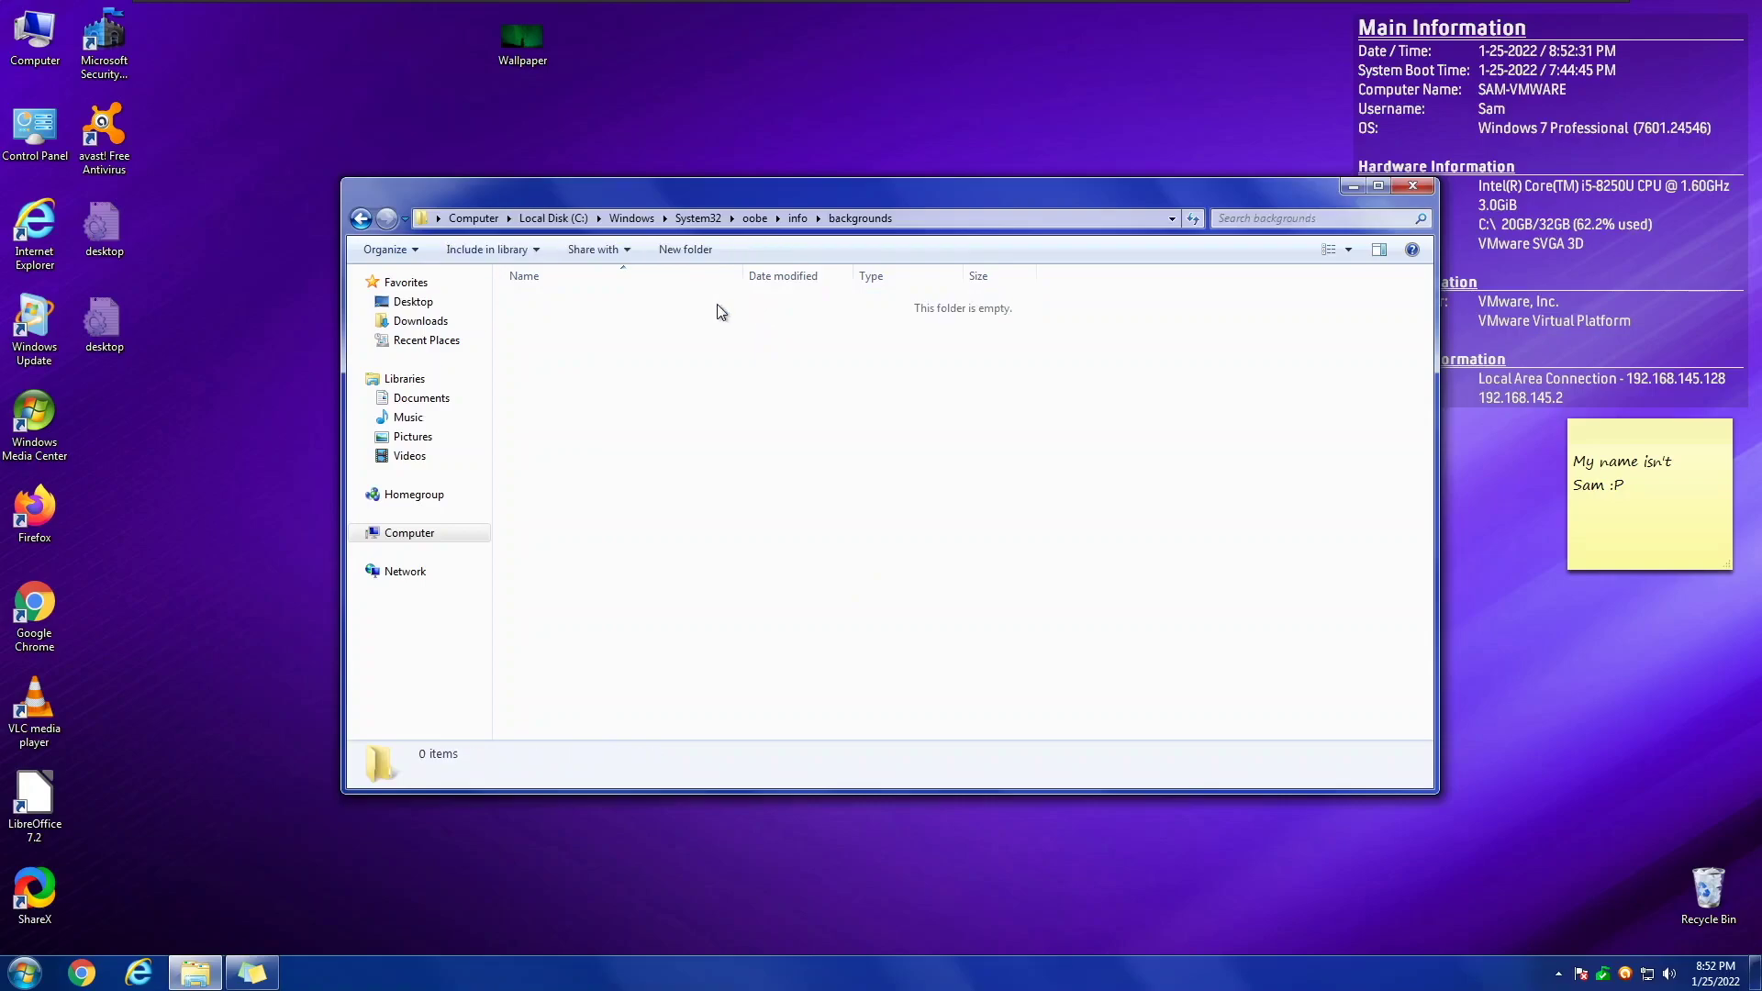
- Copy the desktop Wallpaper JPEG into backgrounds and rename it backgroundDefault, granting admin permission
drag(497, 48, 626, 394)
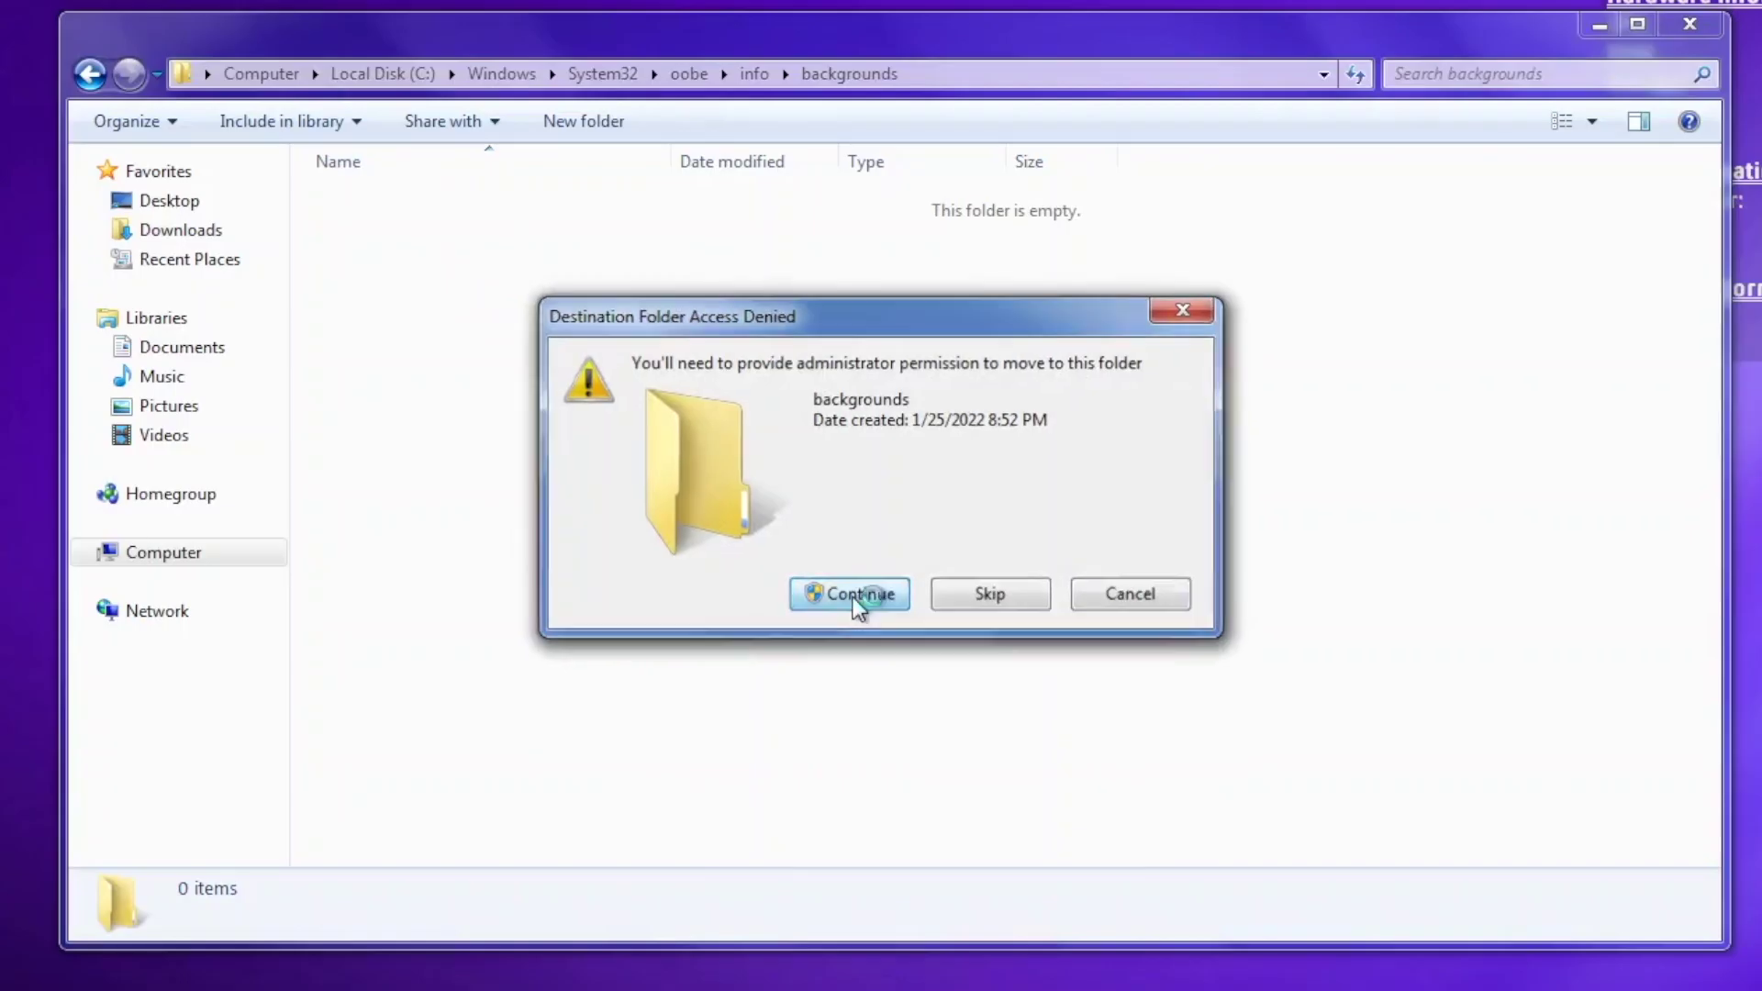
click(855, 596)
right_click(395, 191)
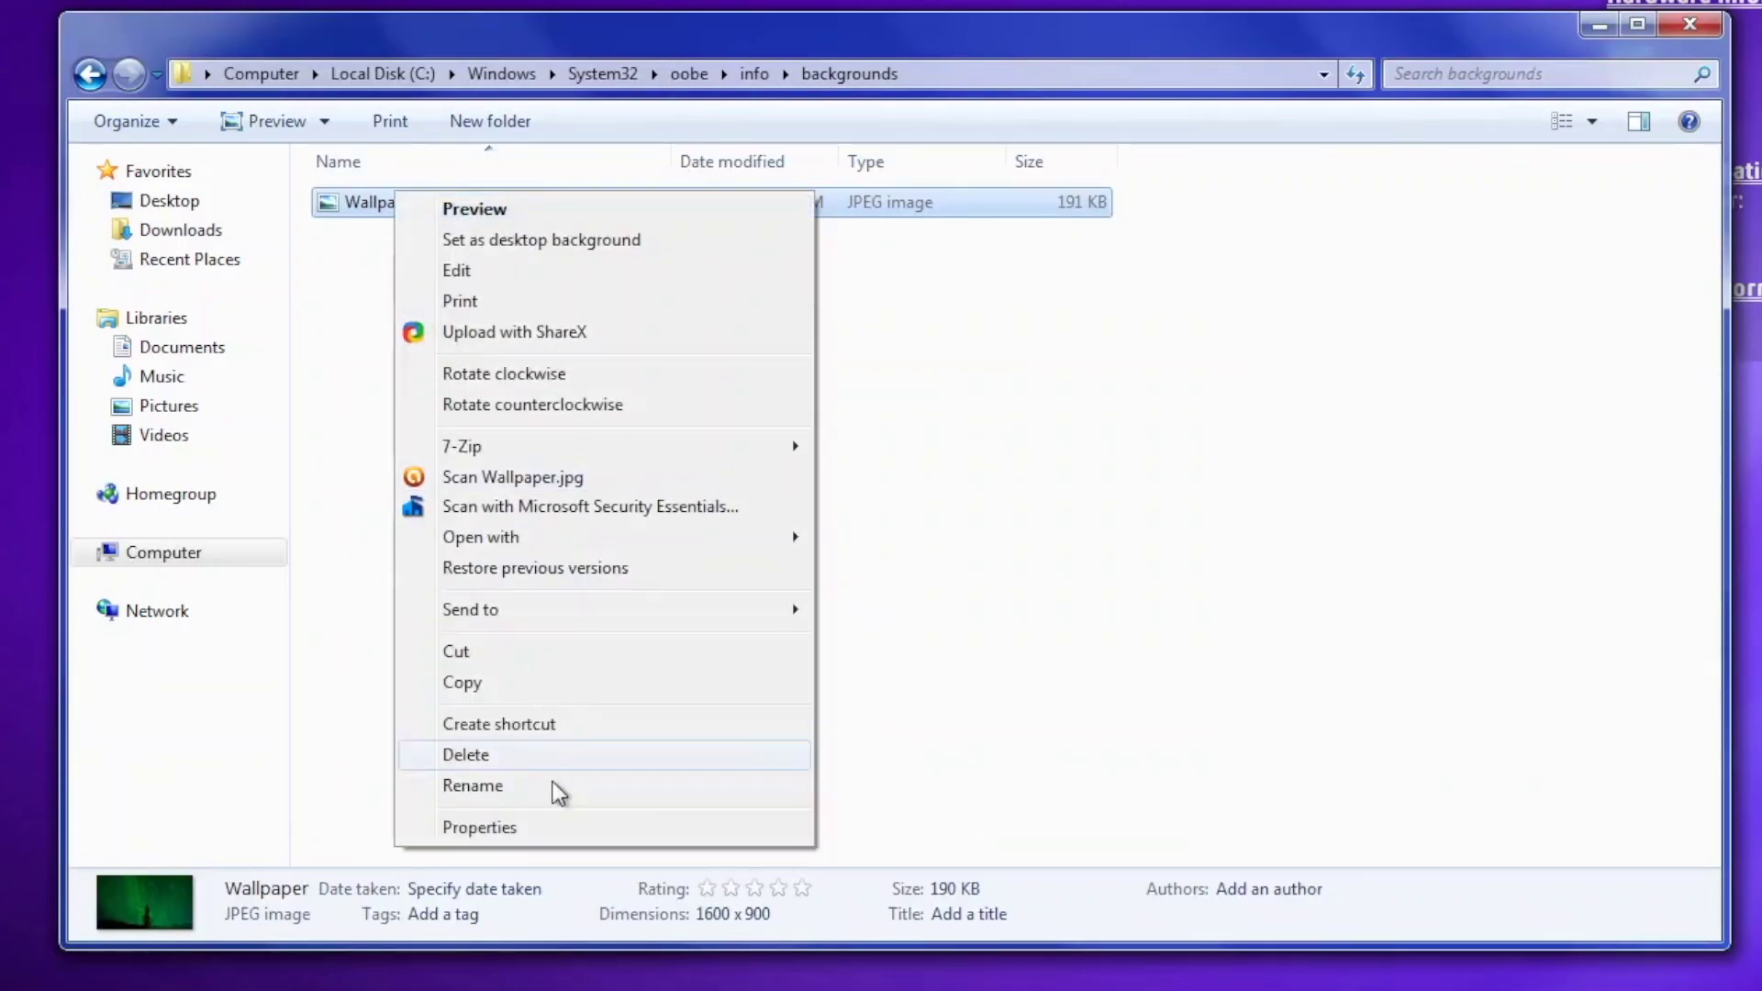
click(529, 786)
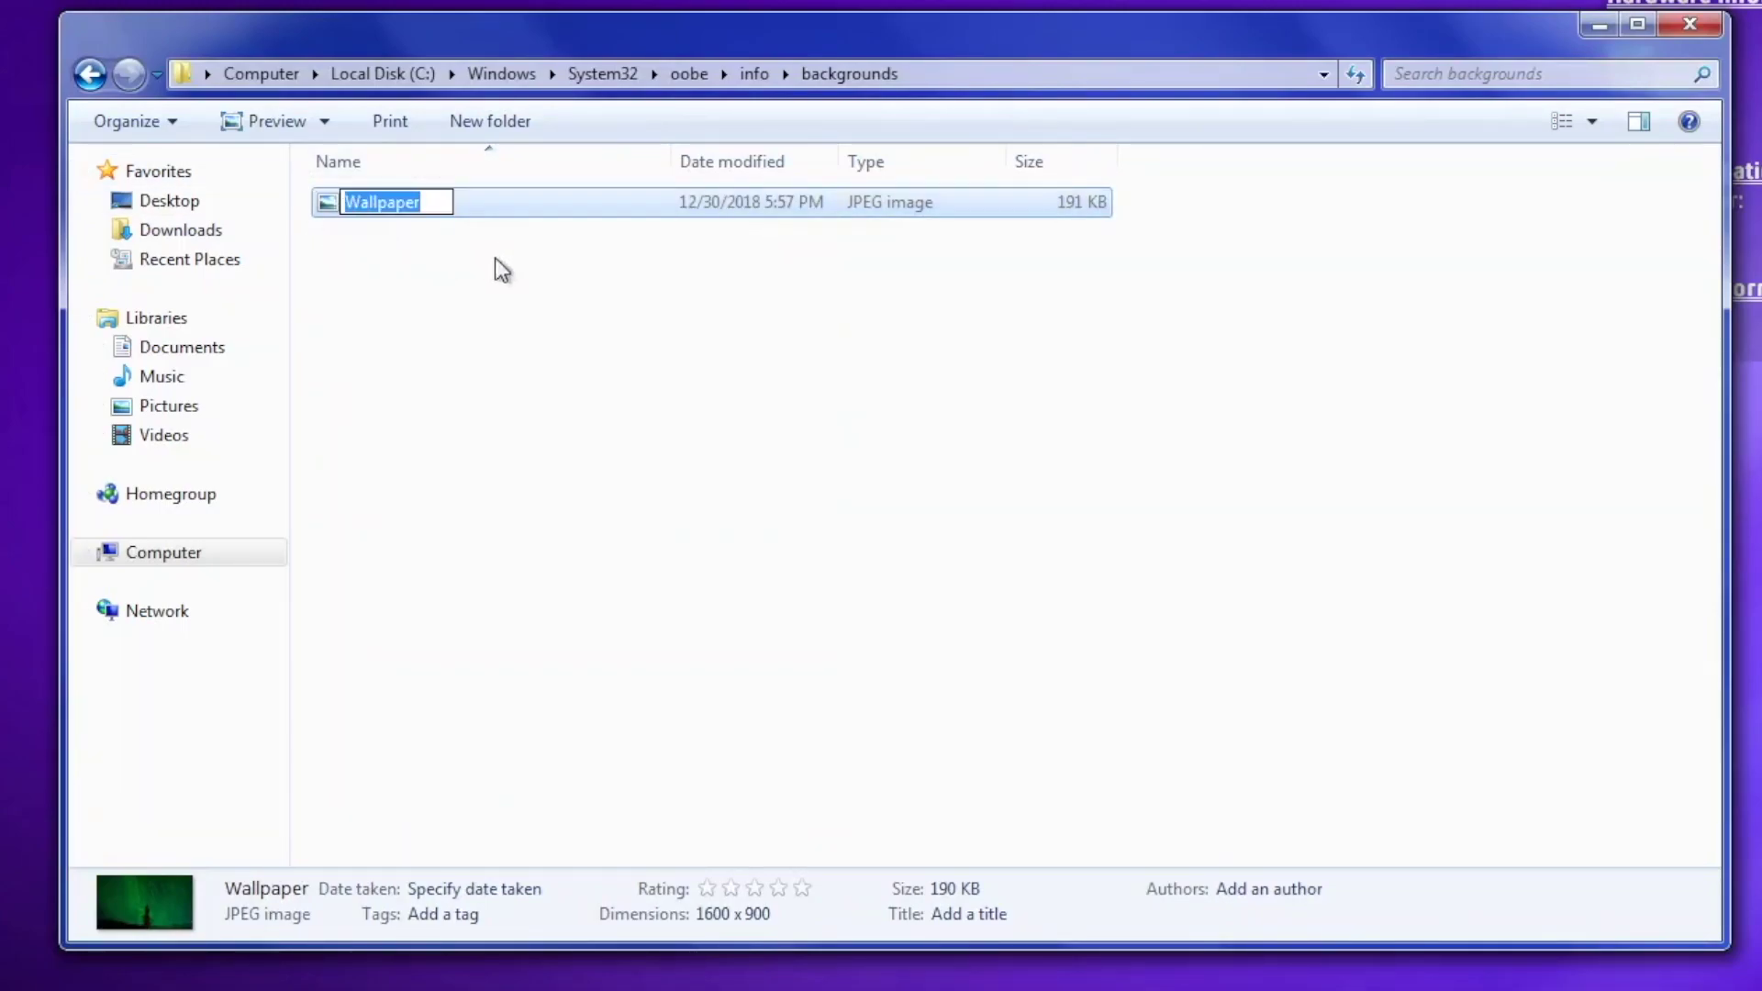
text(backgroundF)
text(efau)
key(BackSpace)
key(BackSpace)
key(BackSpace)
key(BackSpace)
key(BackSpace)
text(Default)
key(Return)
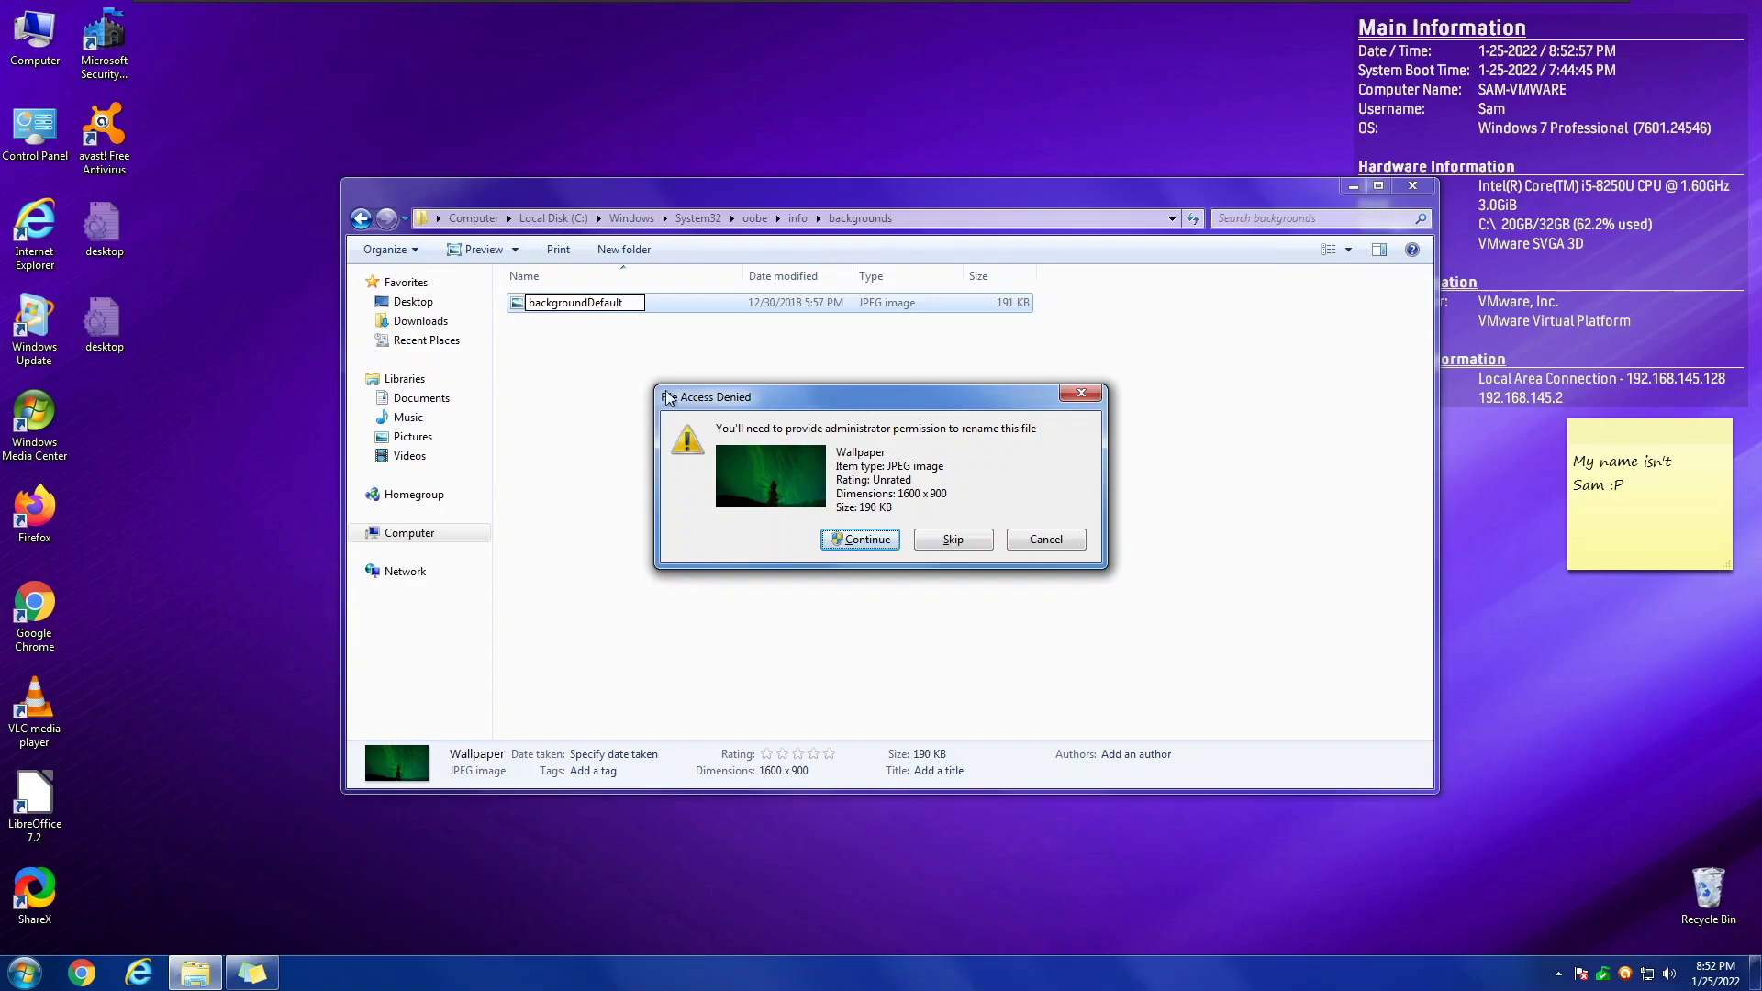
click(860, 539)
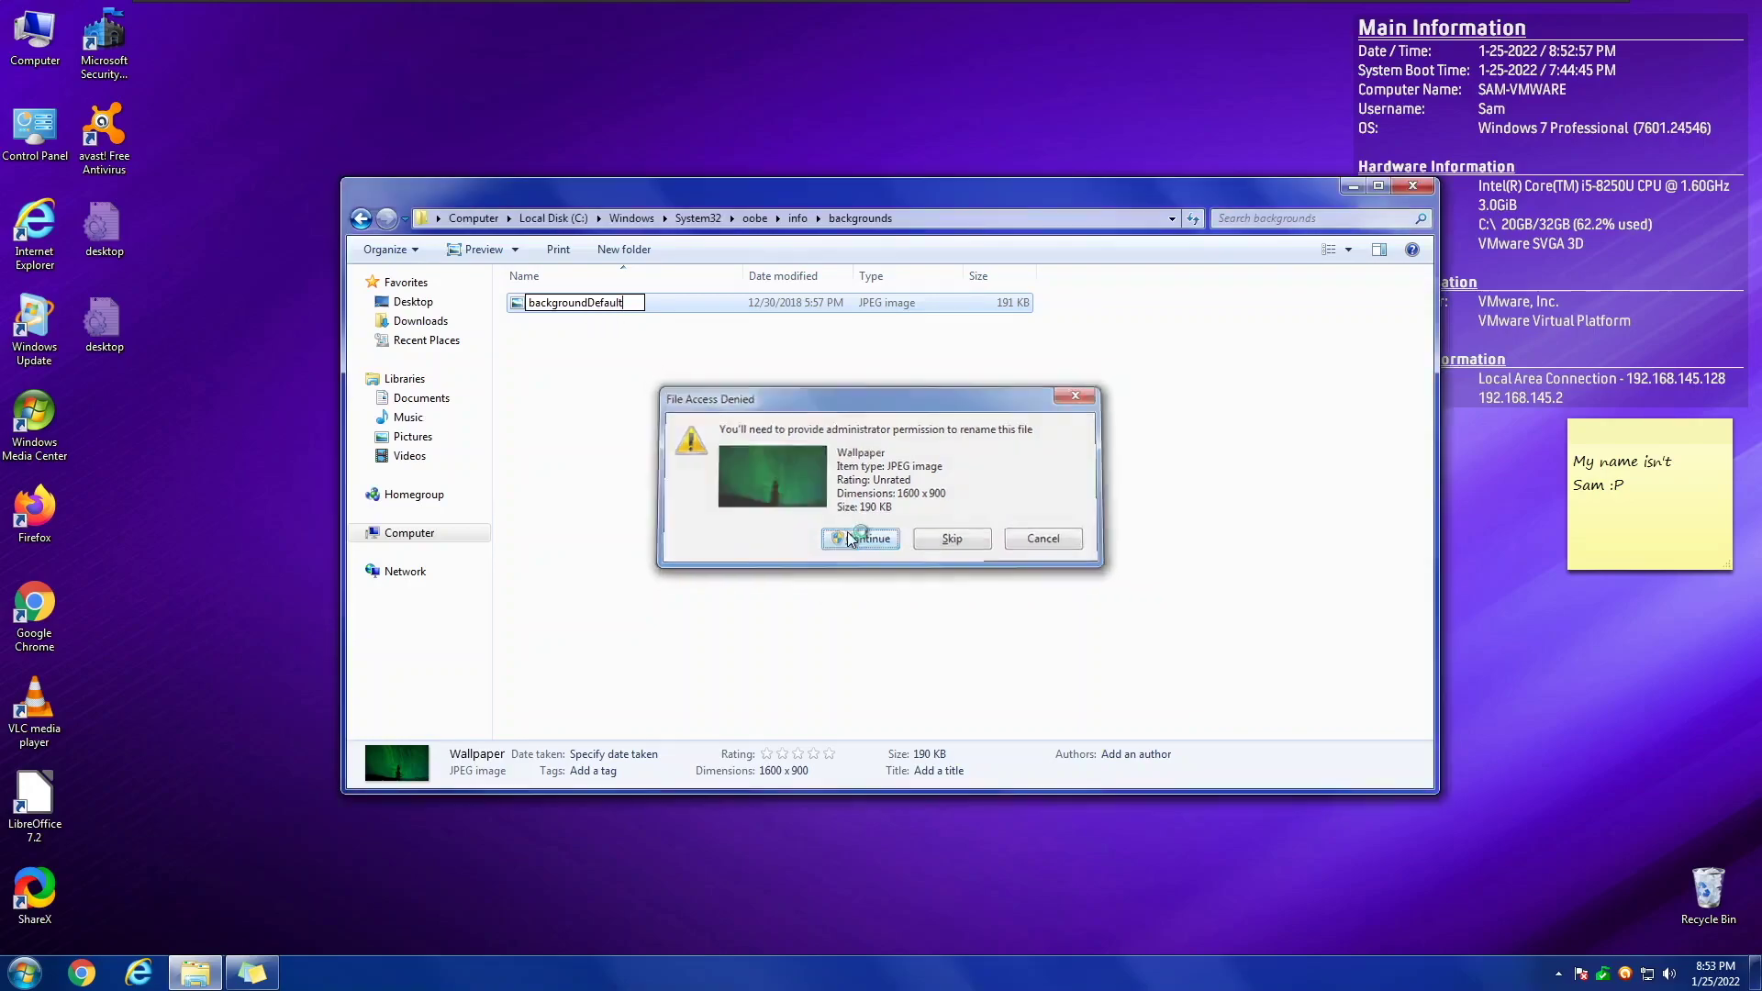
click(710, 597)
- Lock the computer to view the aurora logon background, then unlock it
click(24, 973)
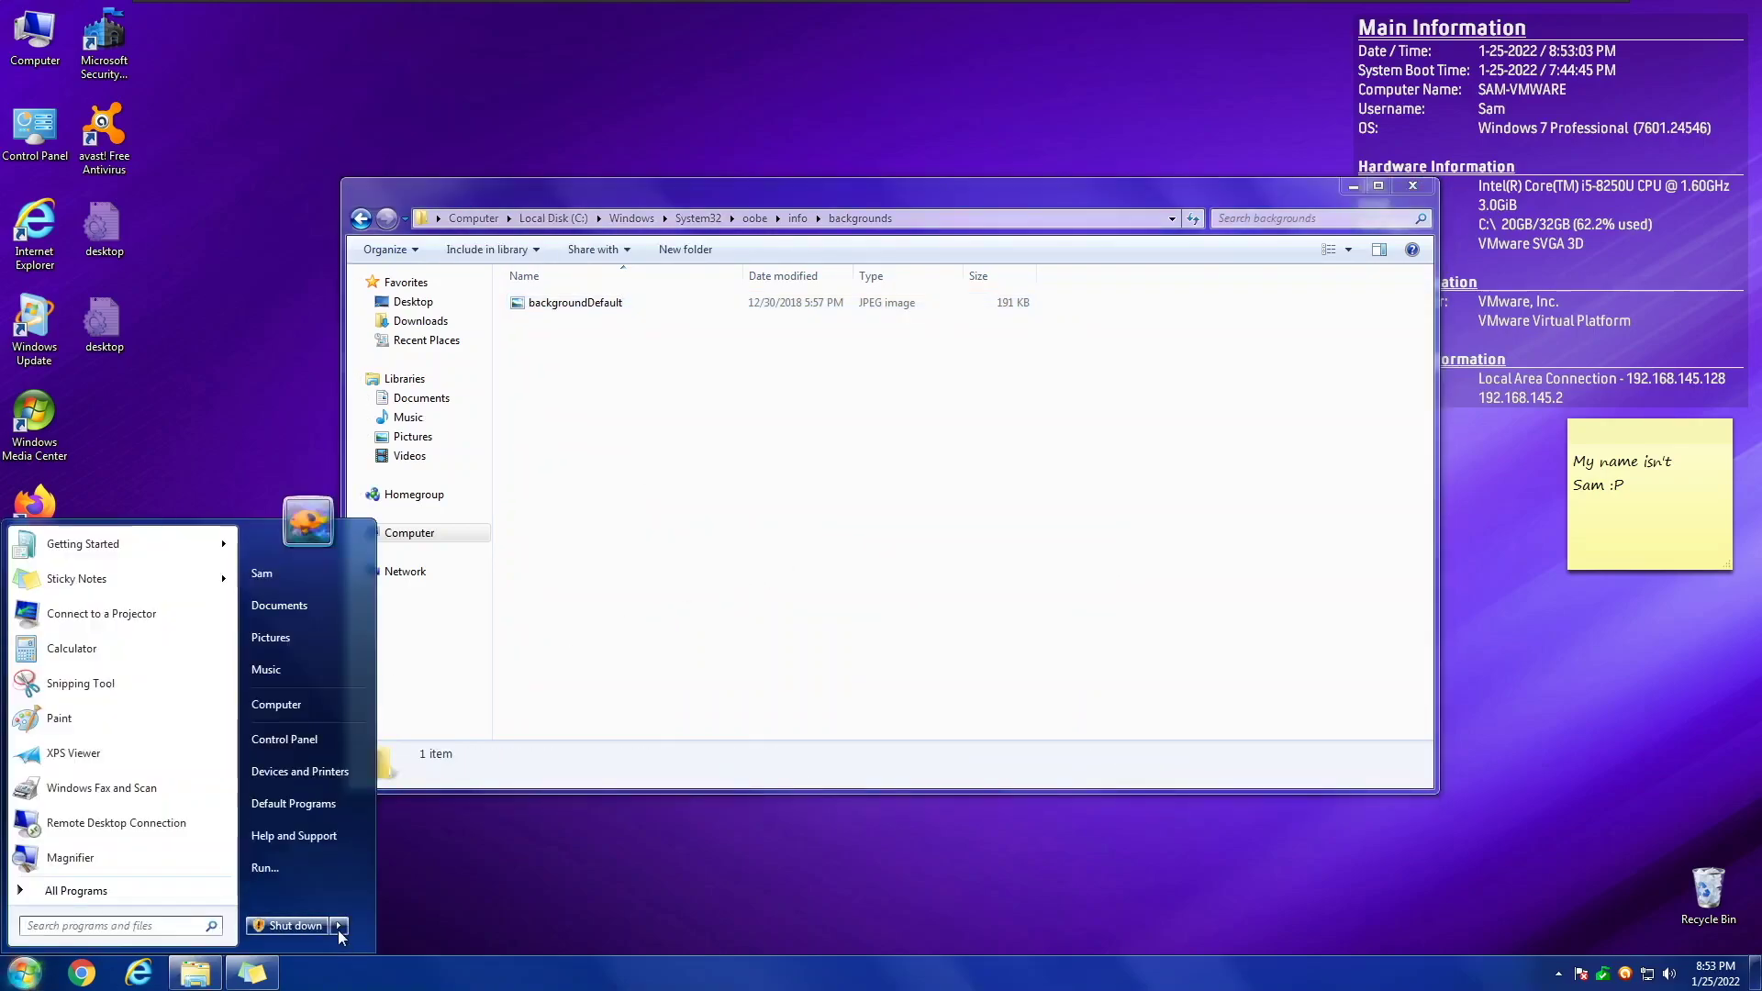
click(339, 925)
click(374, 876)
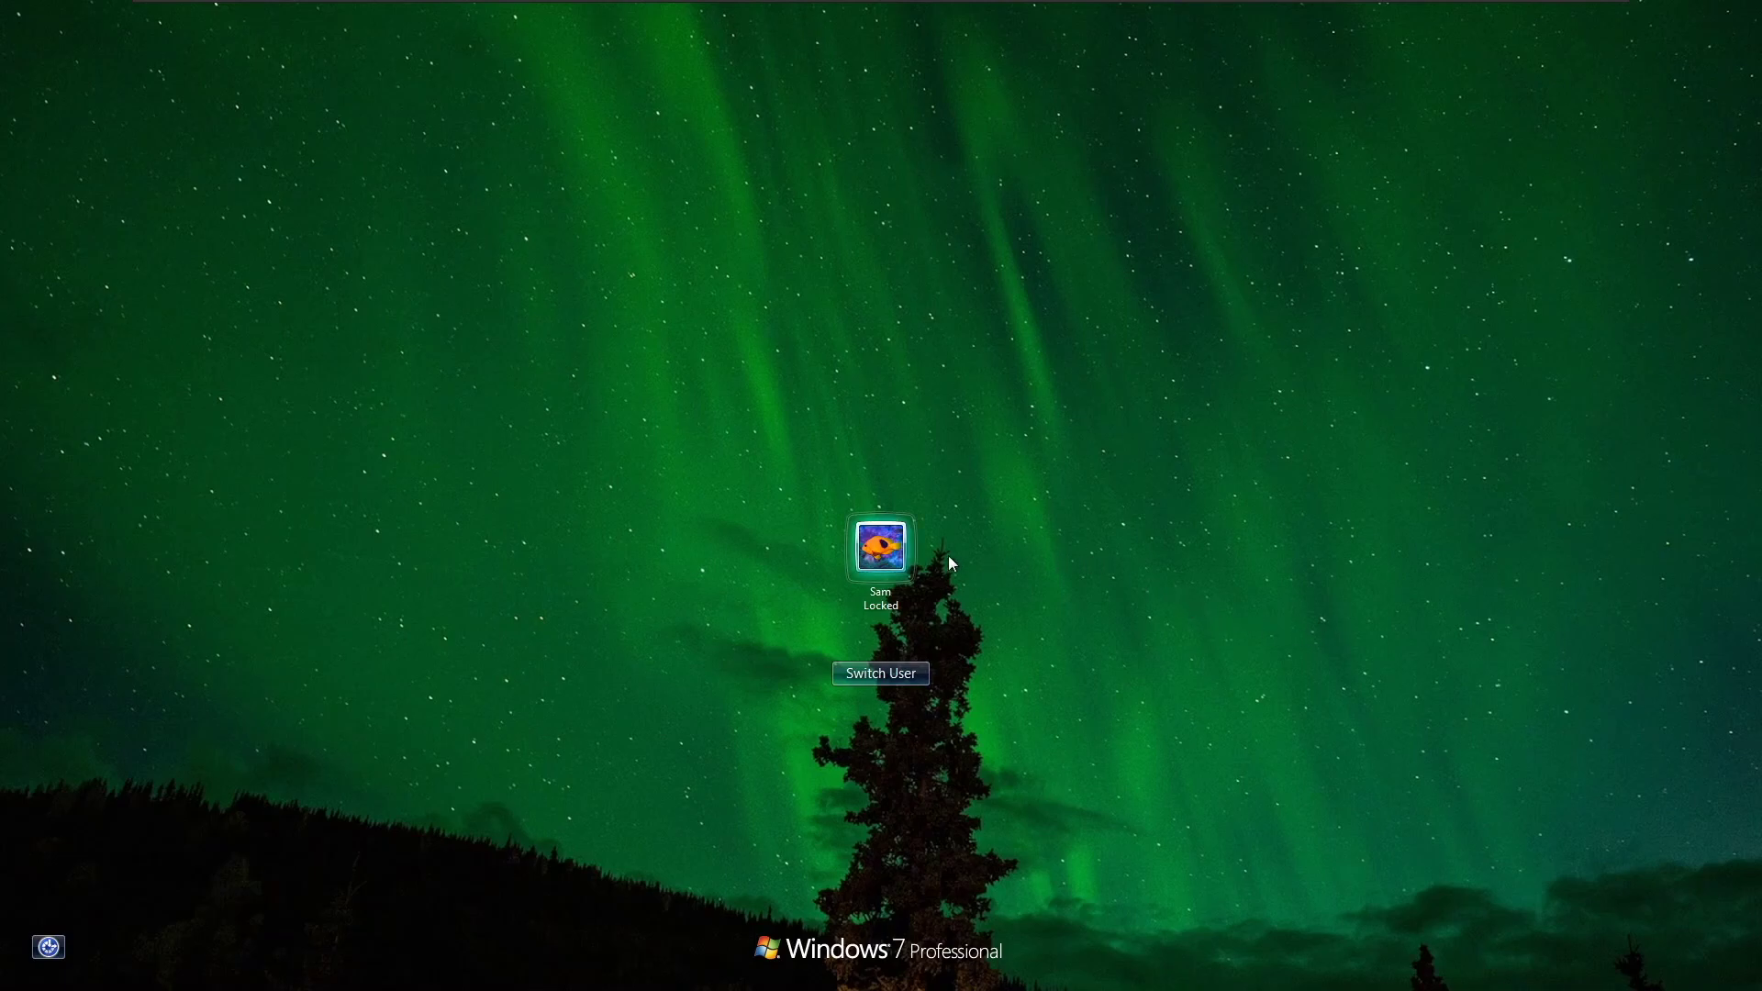
click(904, 546)
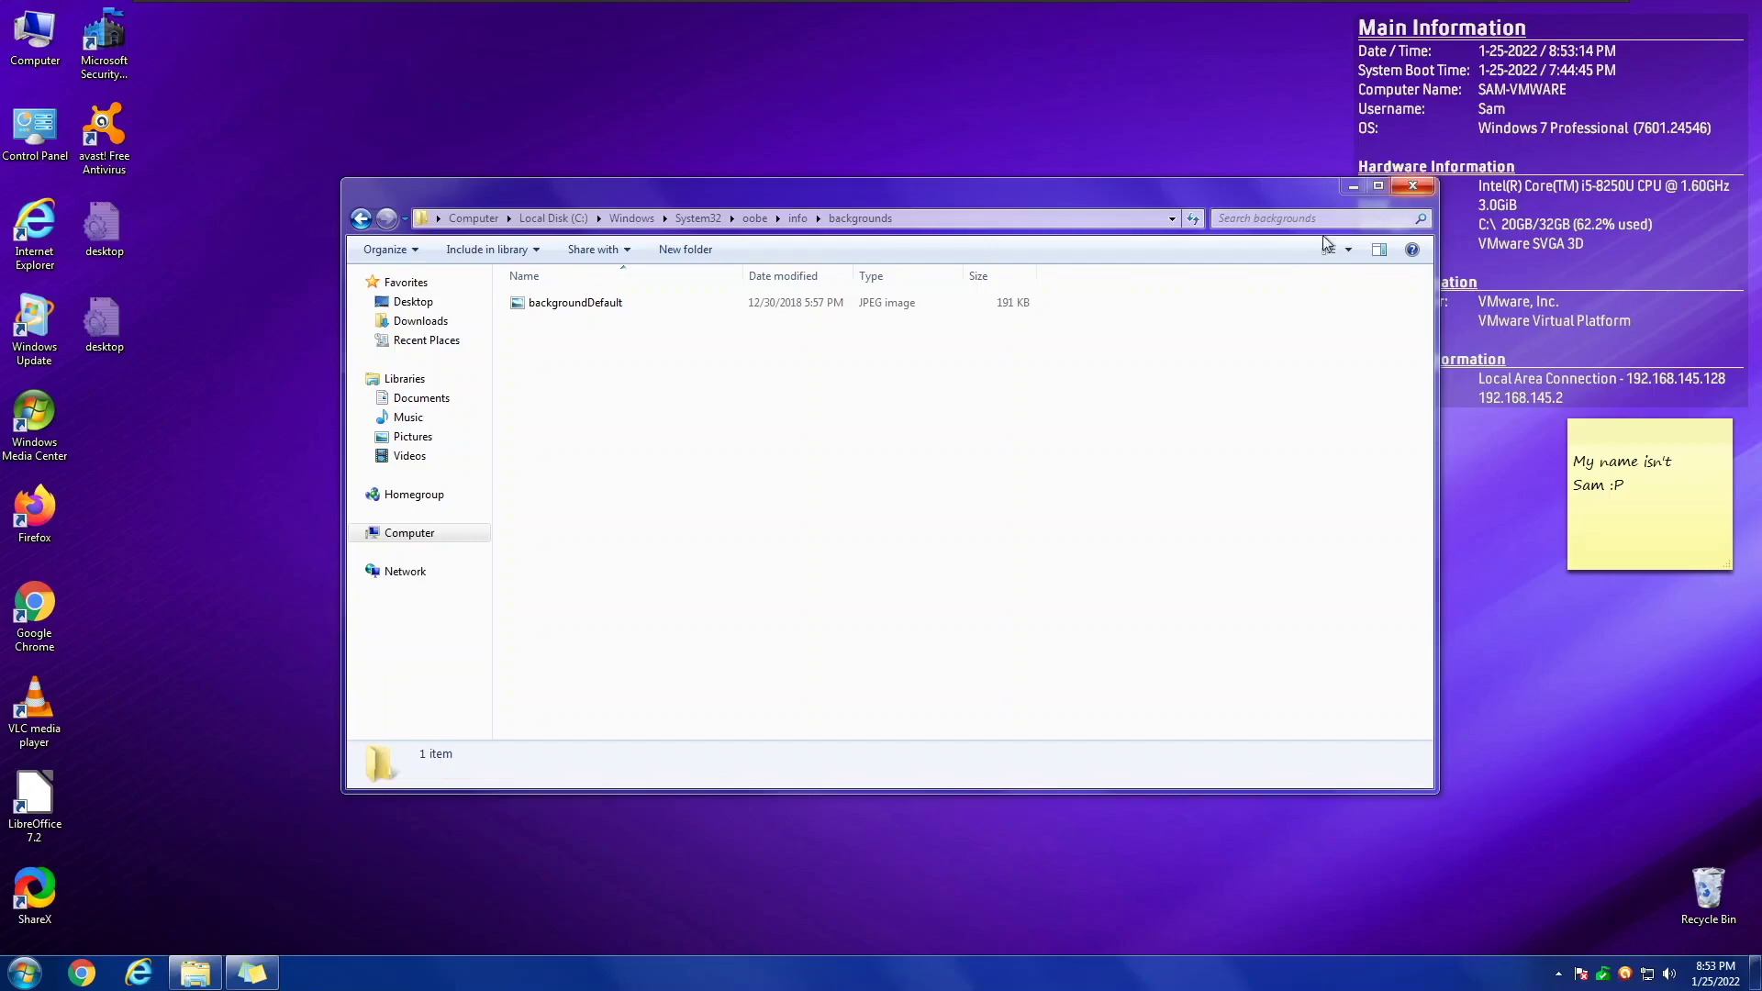
- In Folder Options, select Don't show hidden files and re-check Hide protected operating system files
click(22, 975)
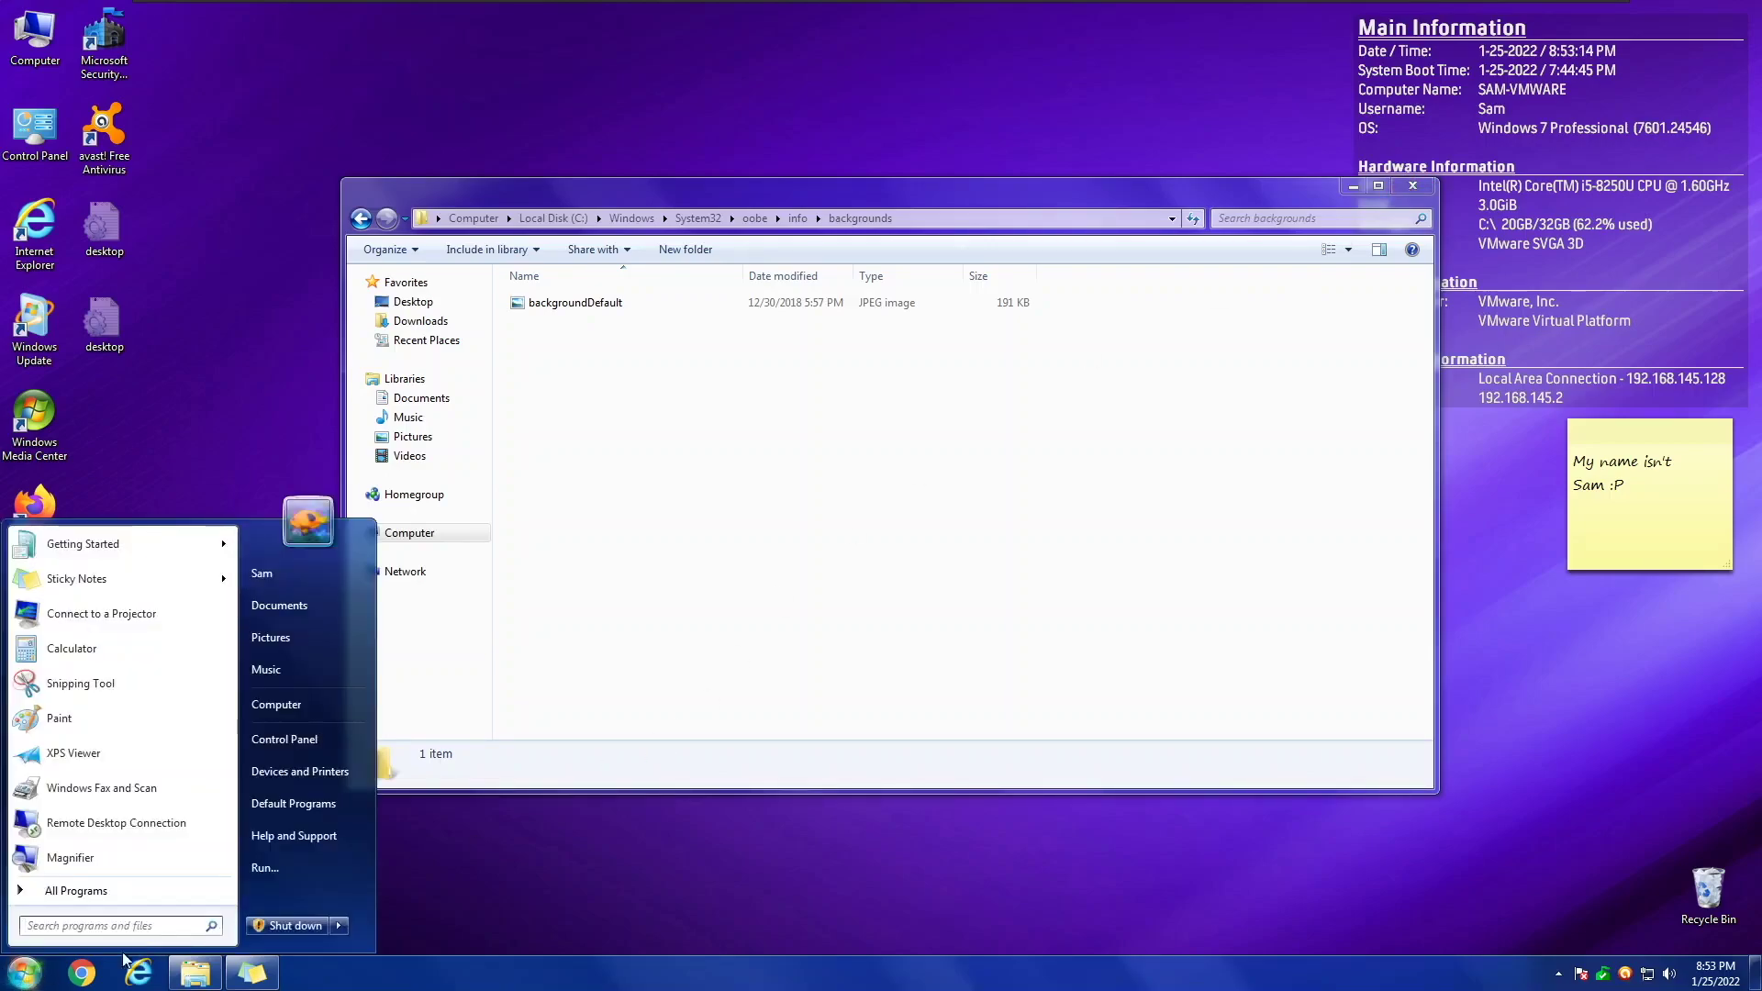
click(25, 973)
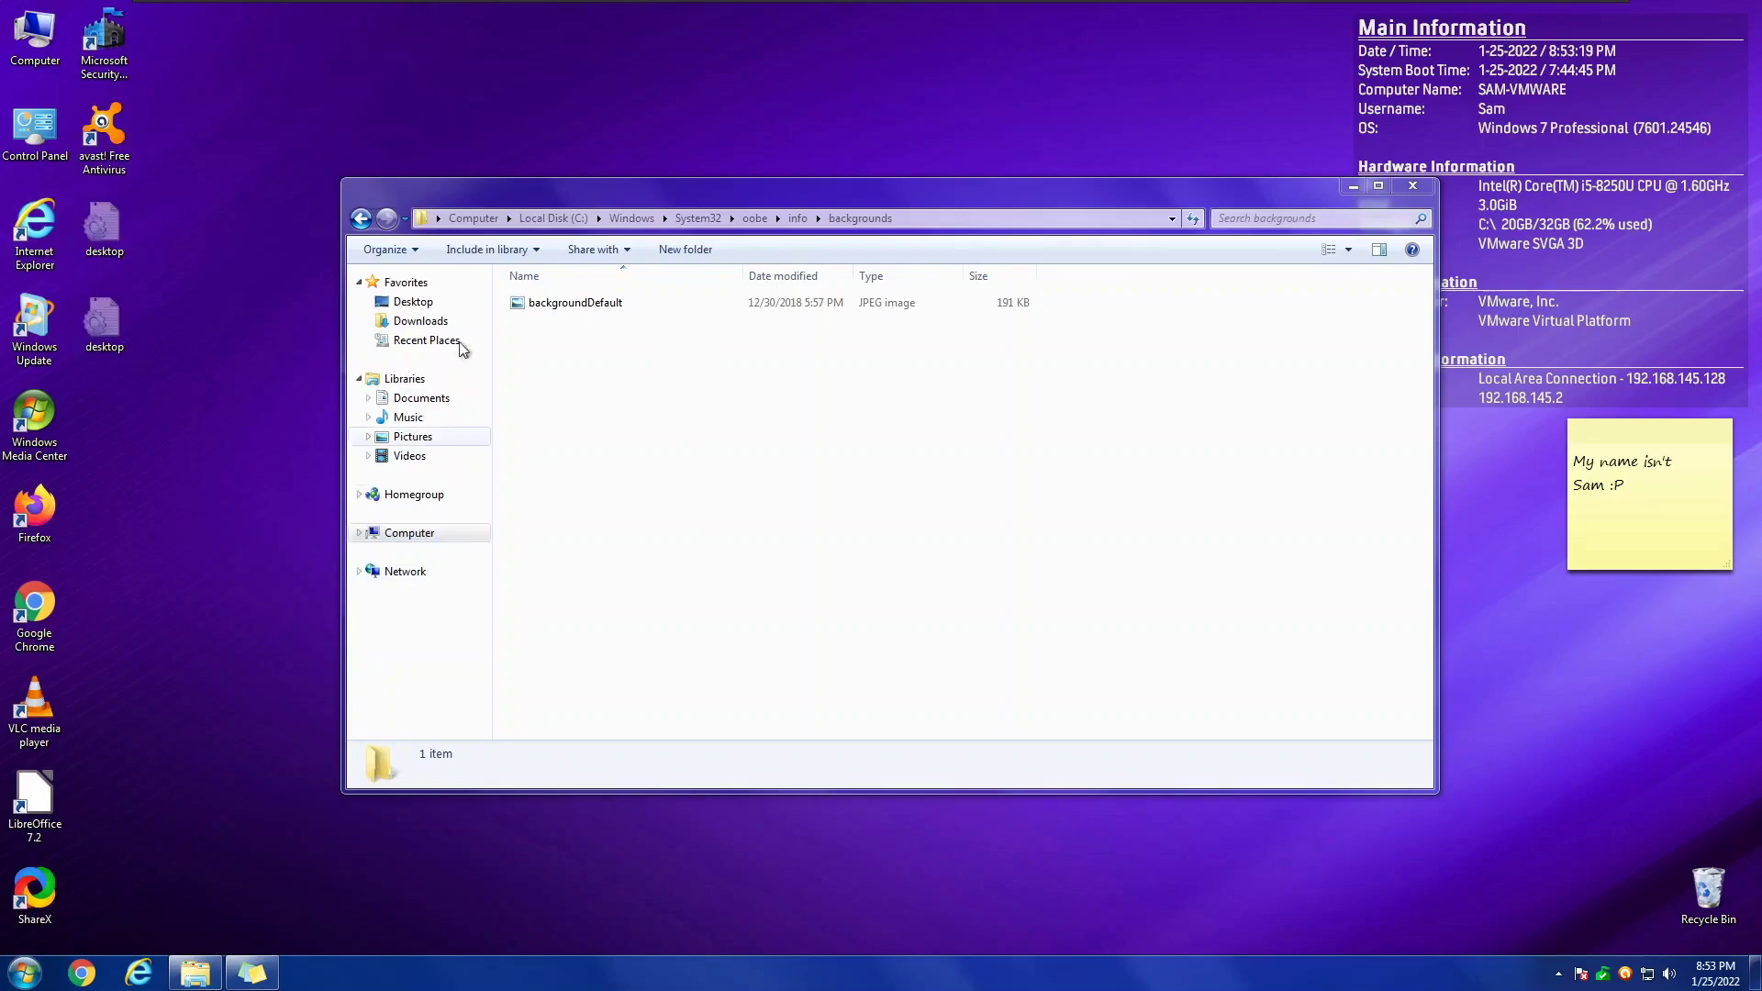
click(390, 249)
click(440, 430)
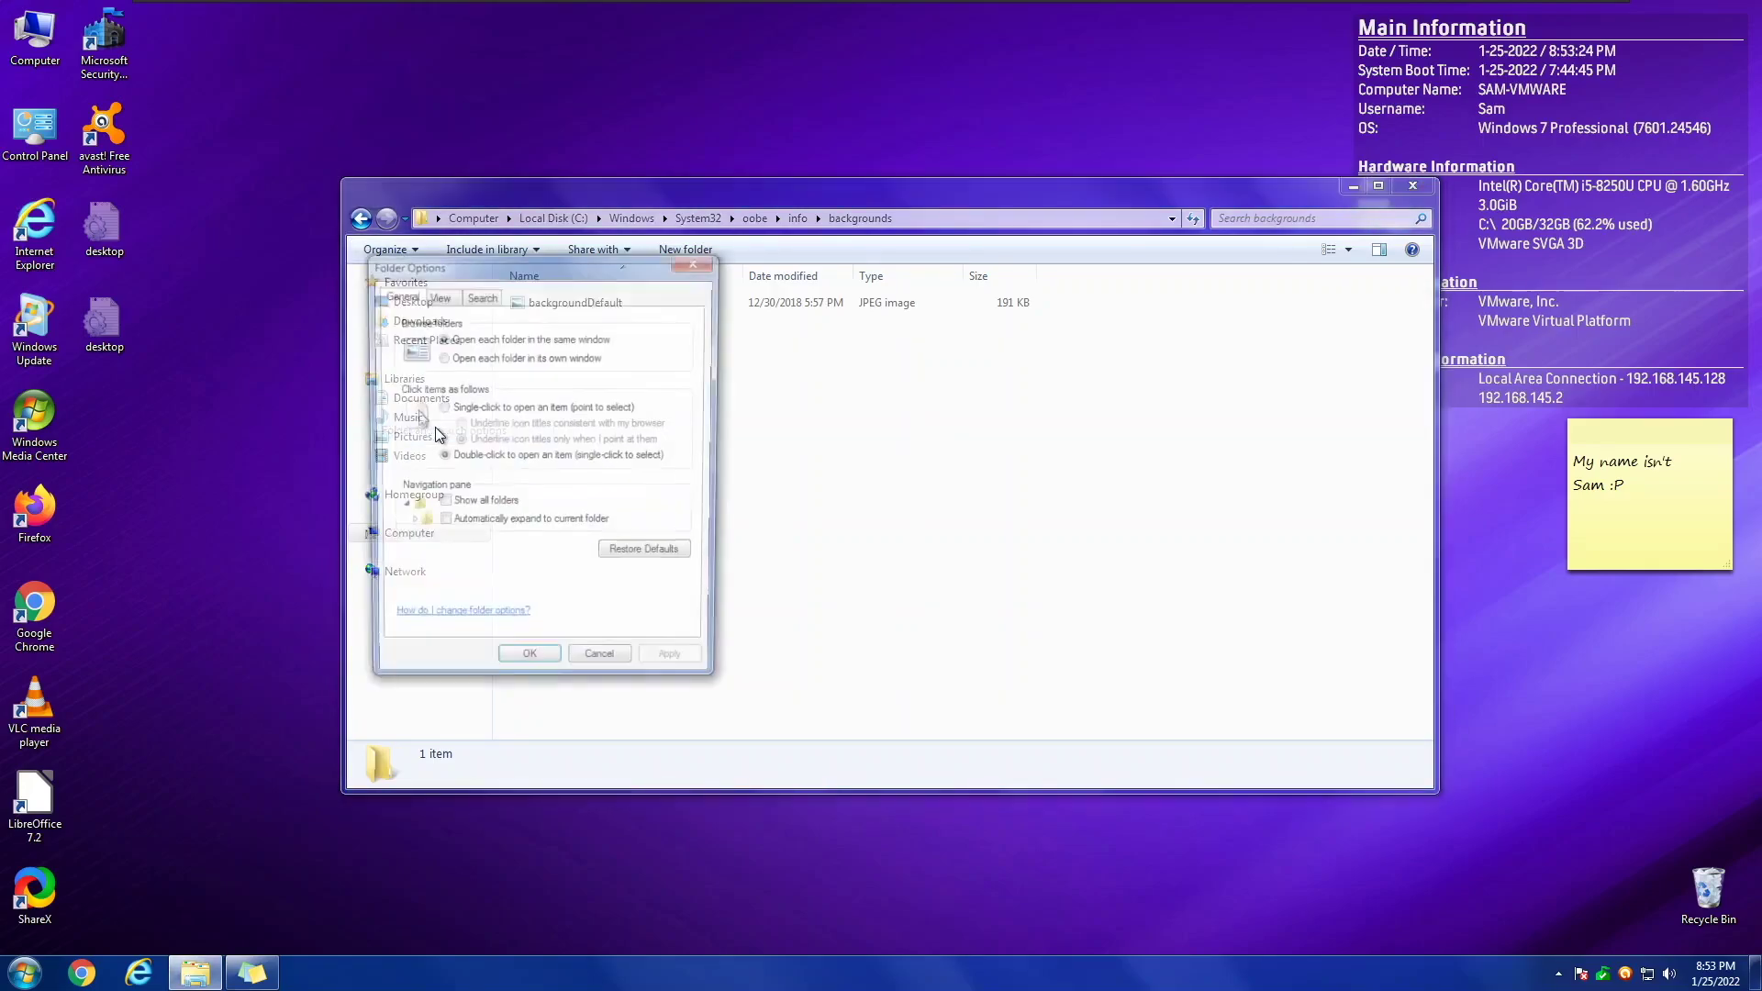
click(283, 134)
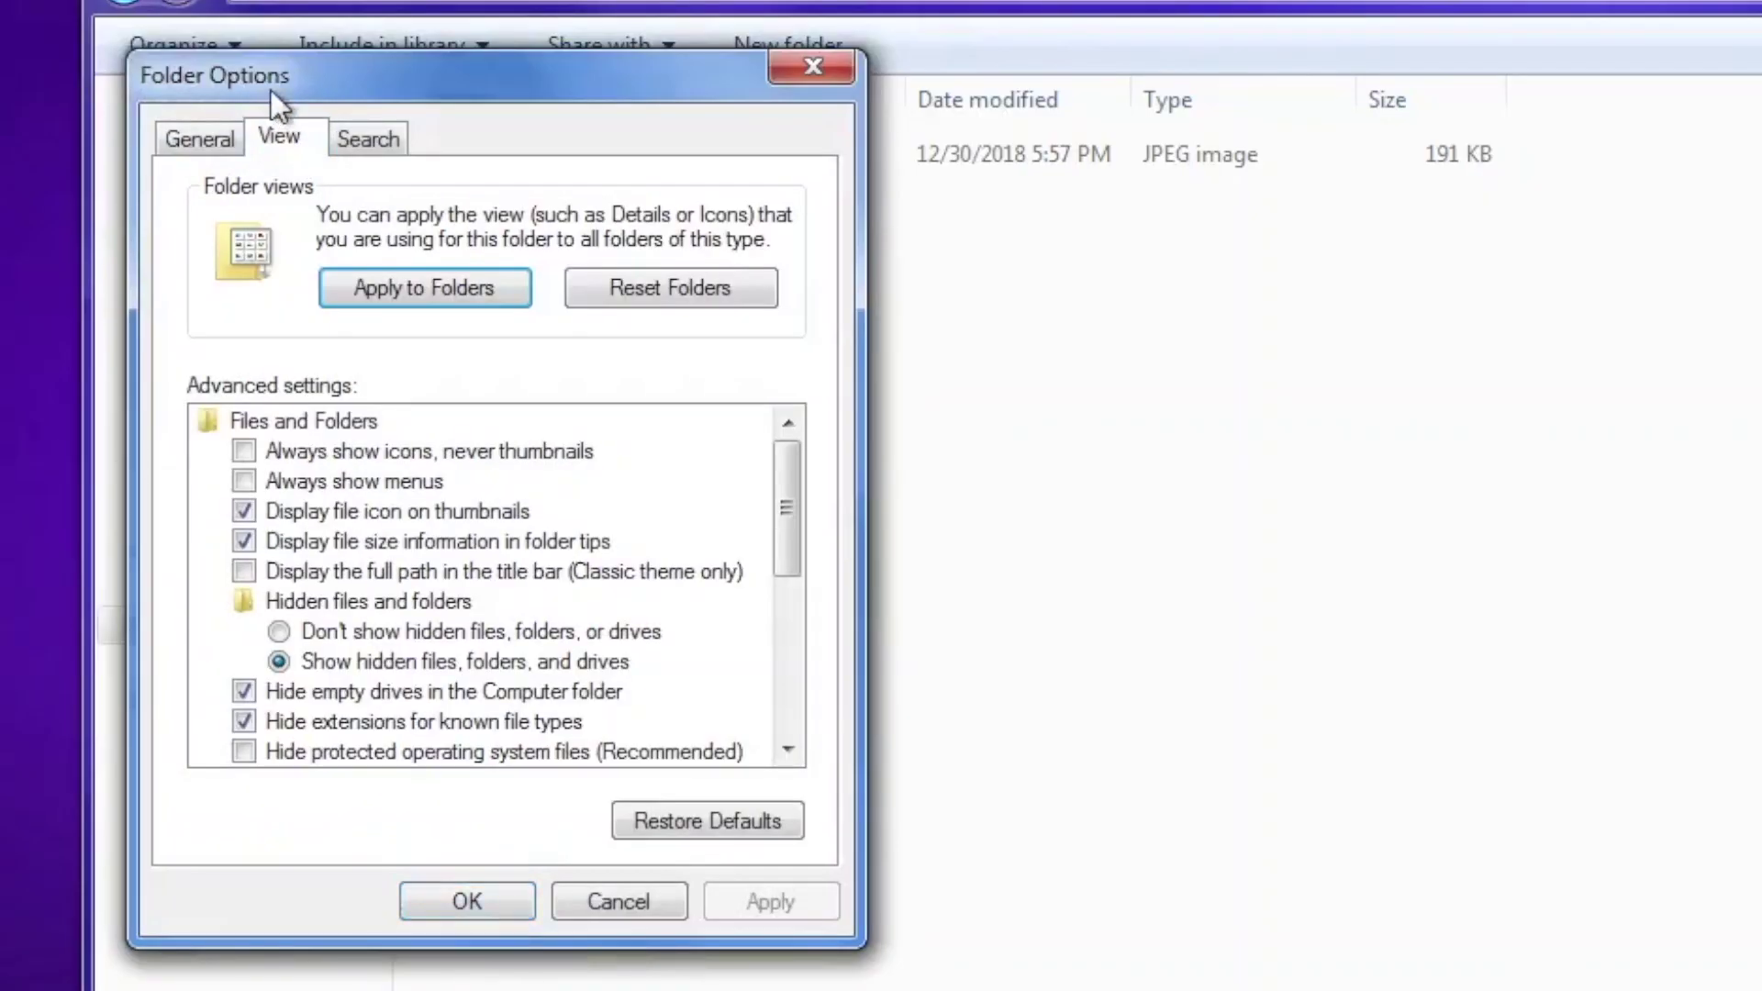
click(410, 637)
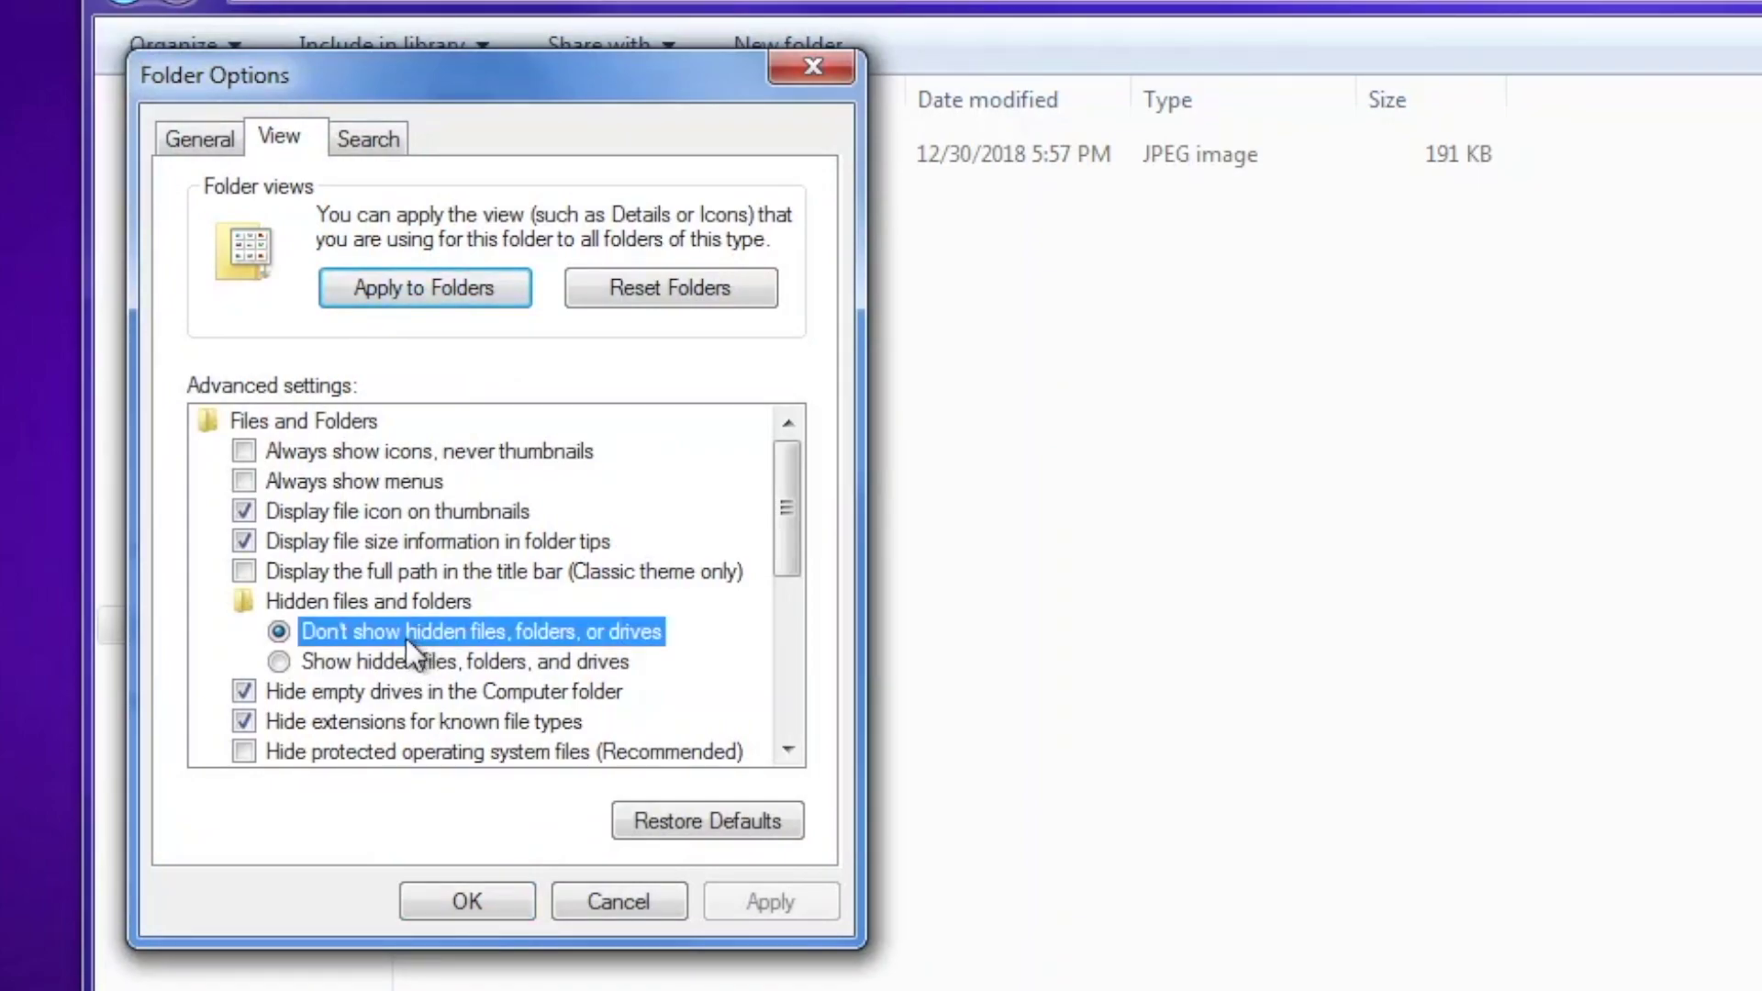
click(361, 747)
scroll(312, 734, down, 3)
scroll(304, 718, up, 3)
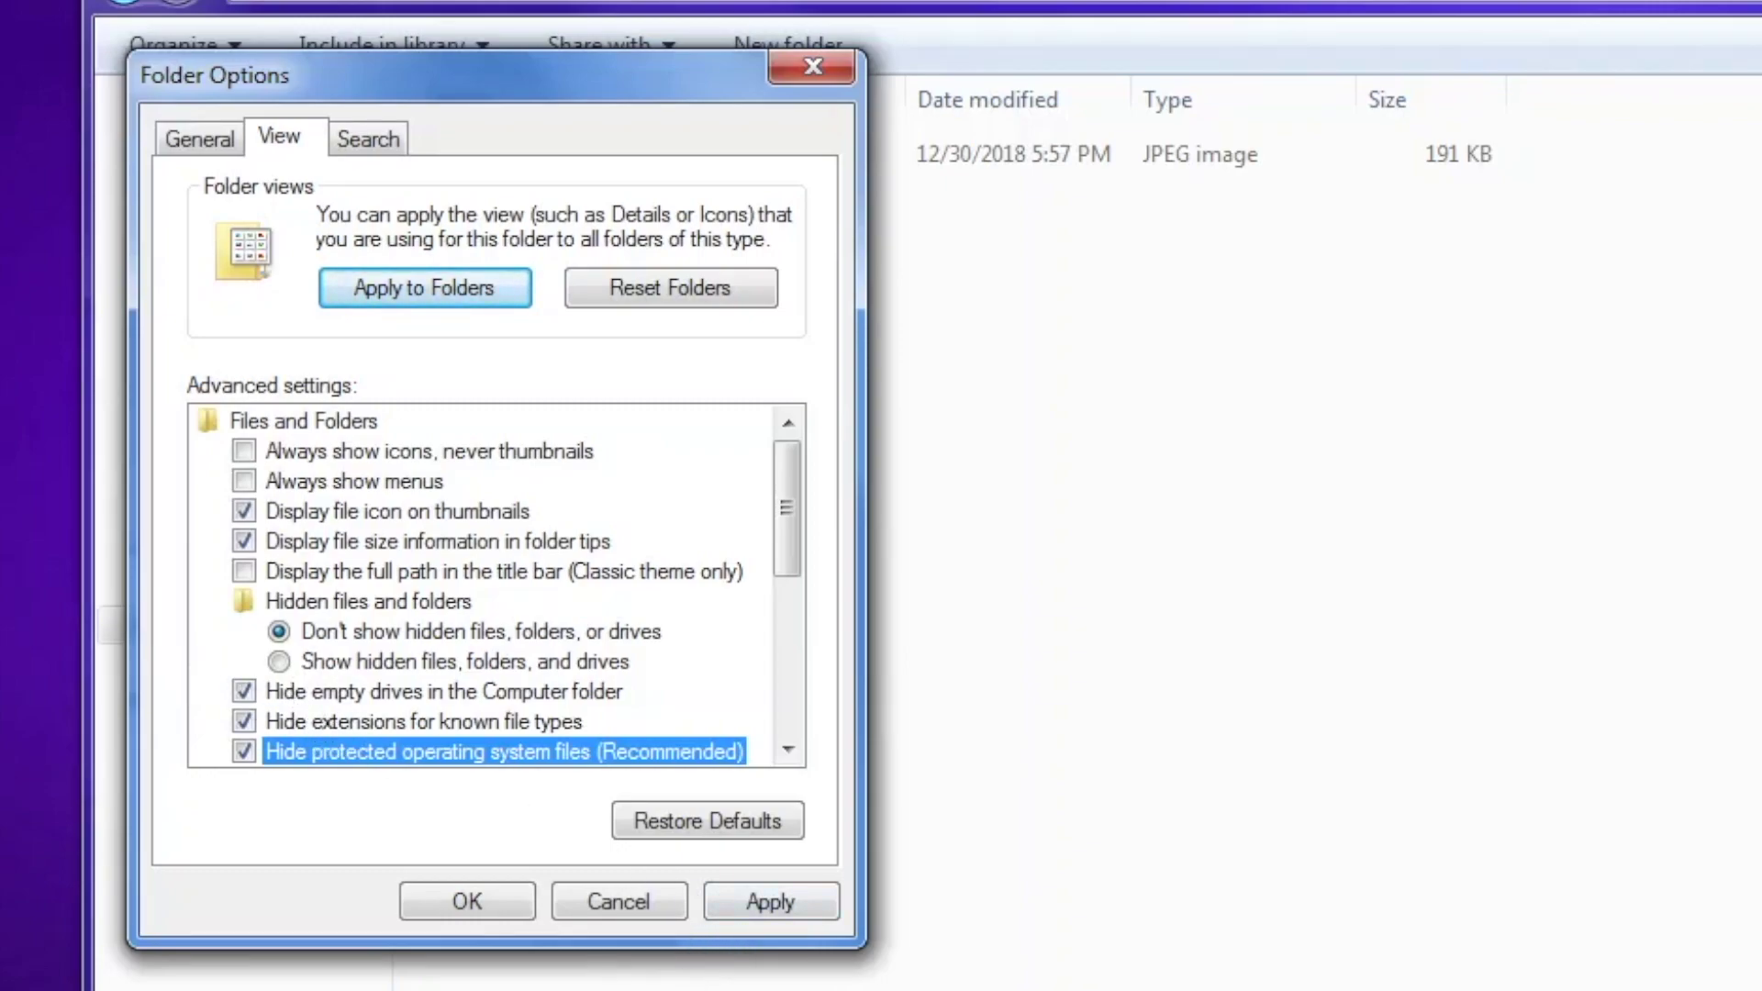
click(763, 914)
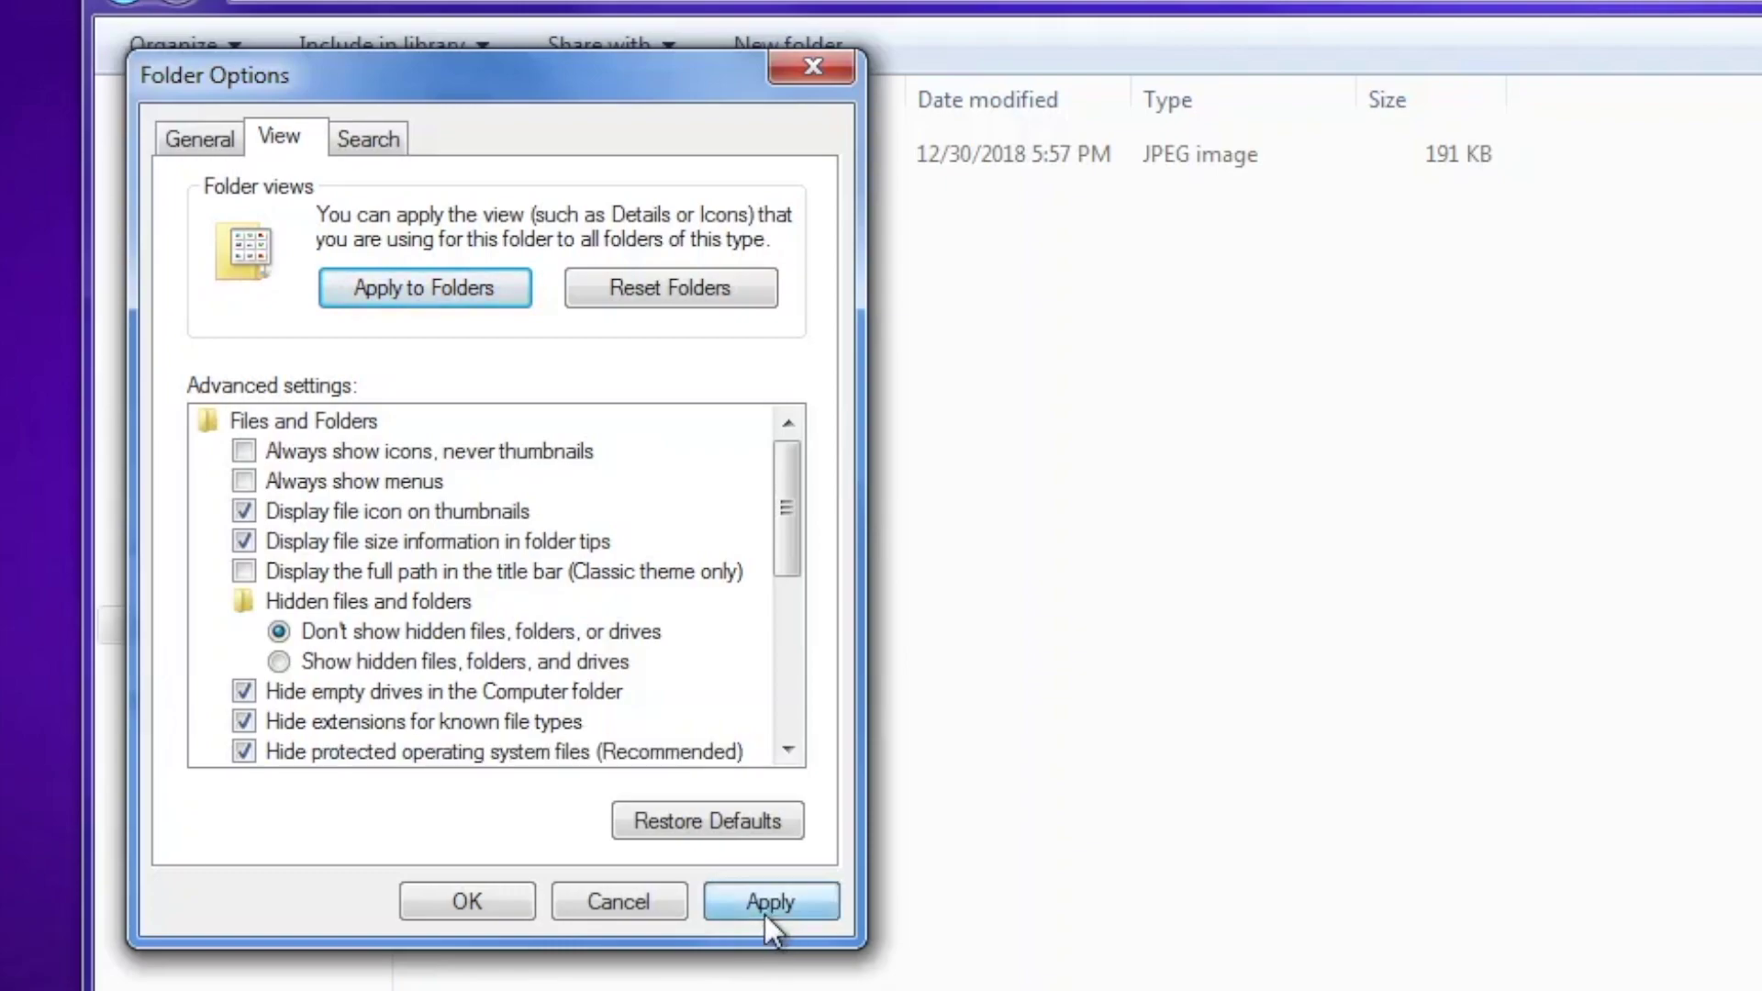
click(496, 903)
- Check that the backgrounds folder exists under System32\oobe\info, then close Explorer
click(703, 218)
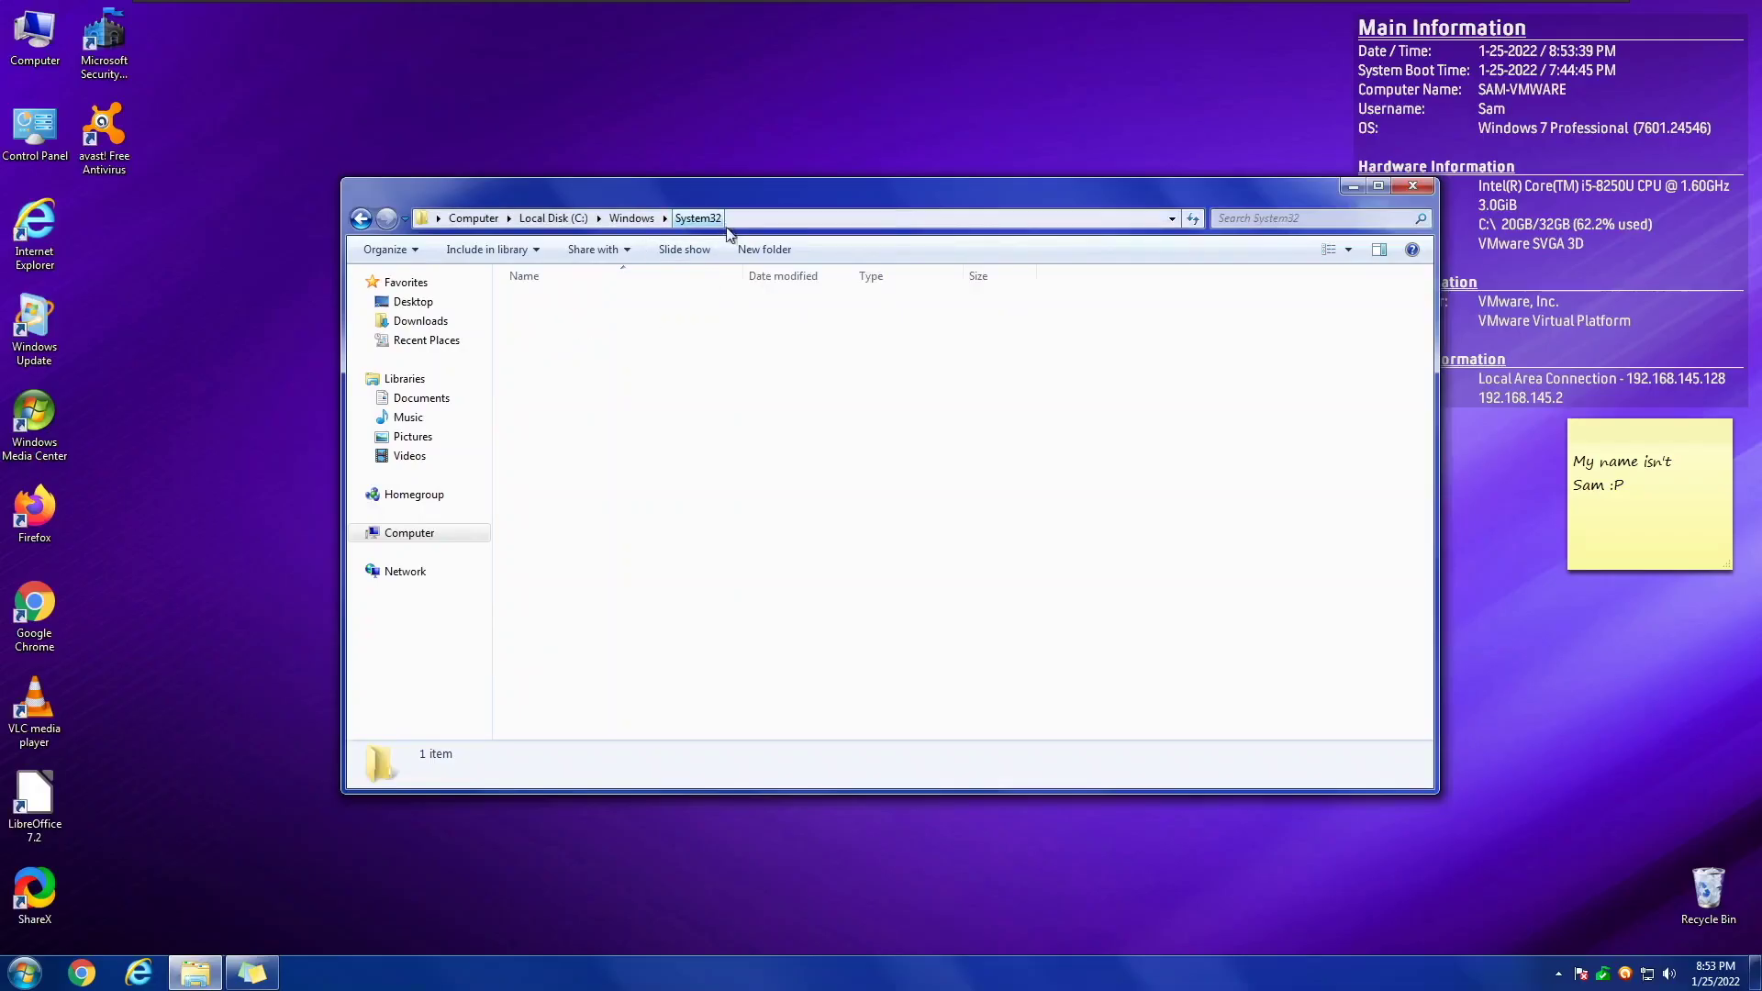
text(oobe)
double_click(563, 730)
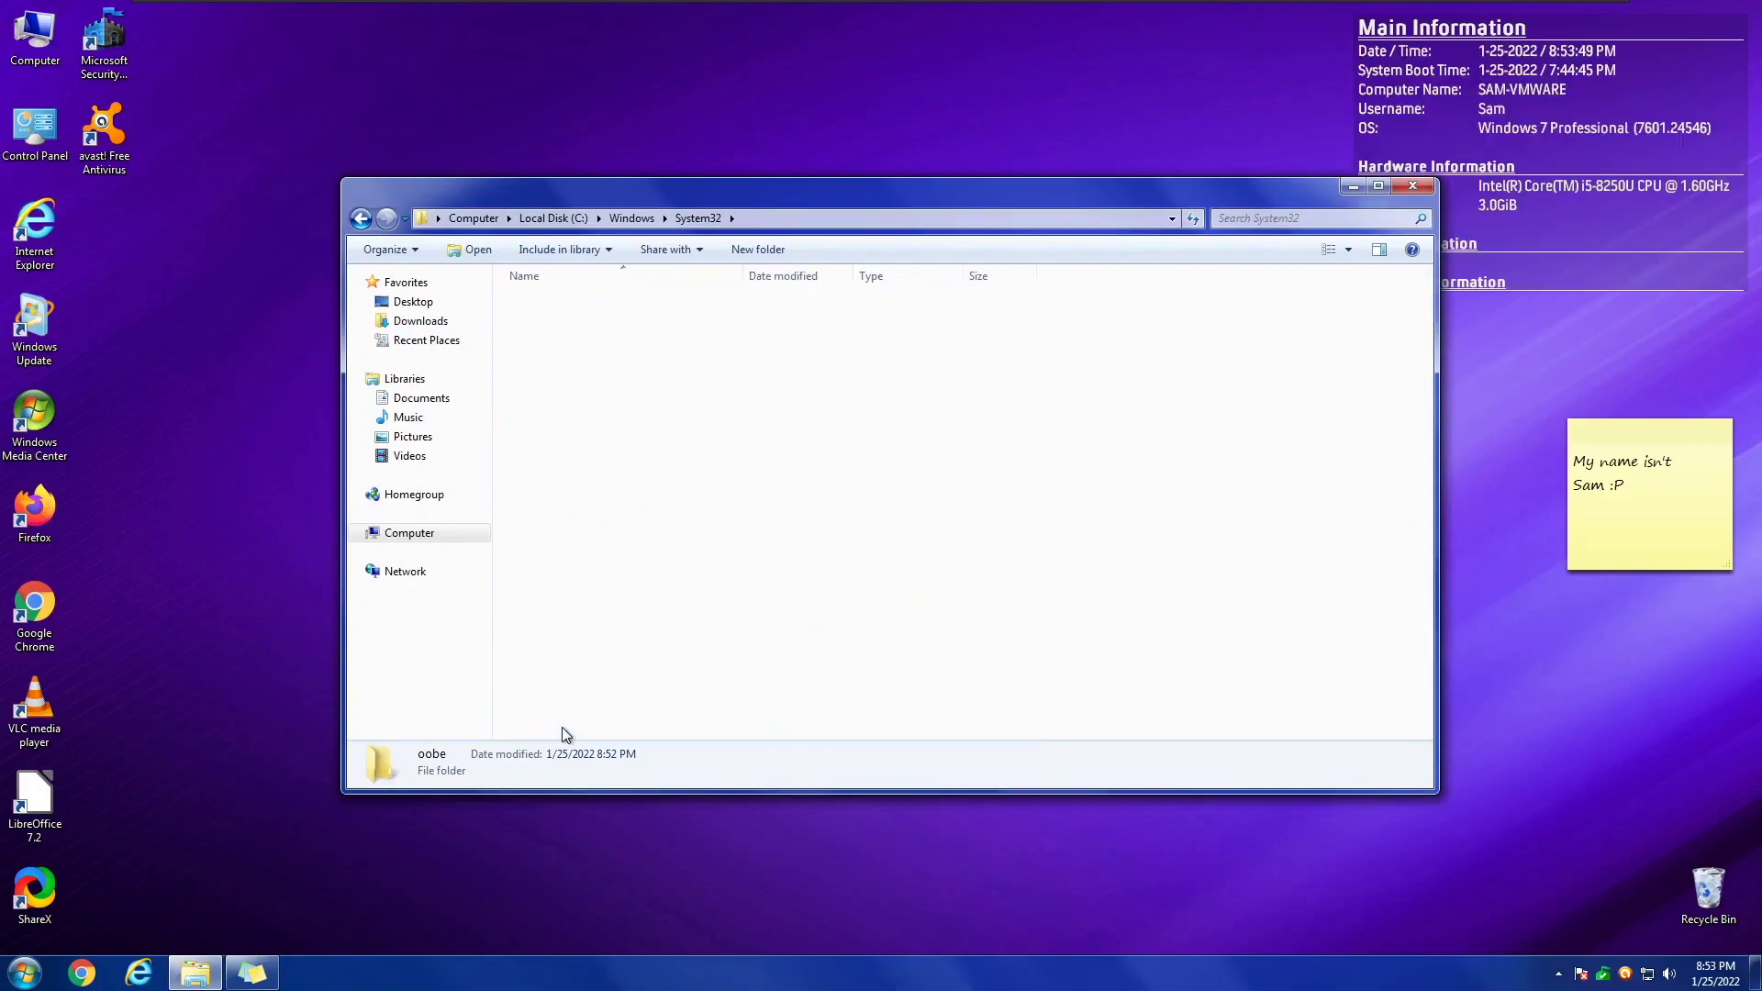
double_click(540, 321)
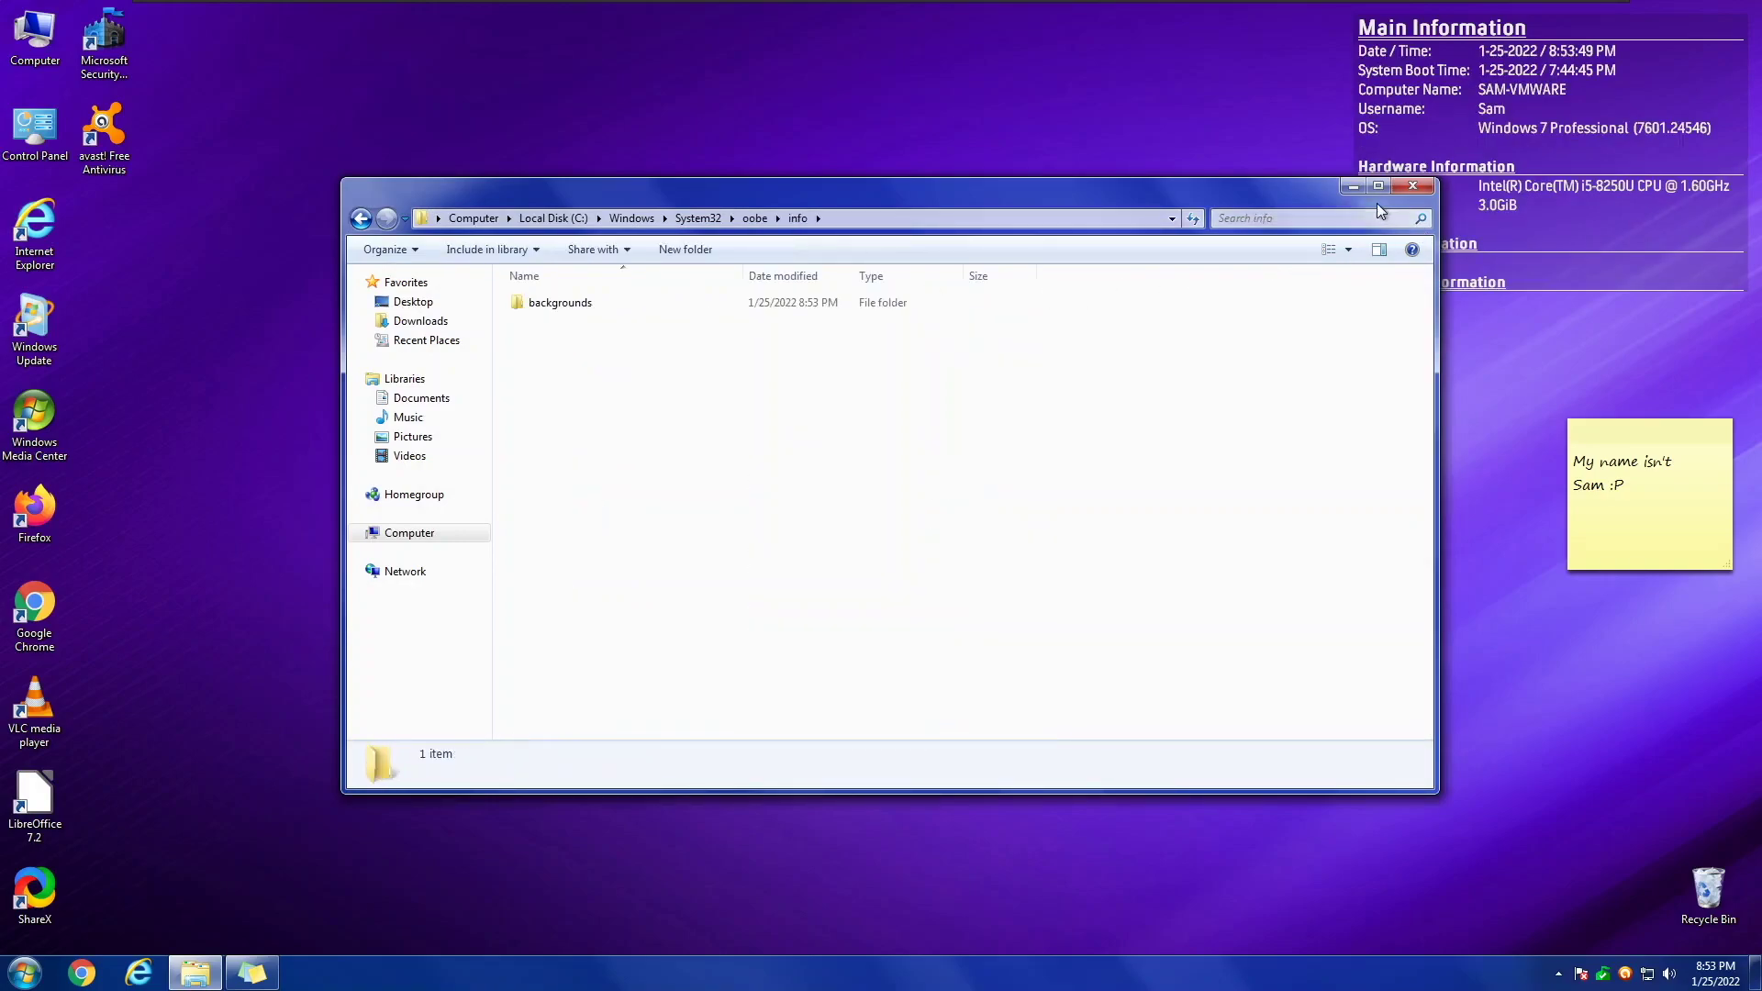
click(1411, 187)
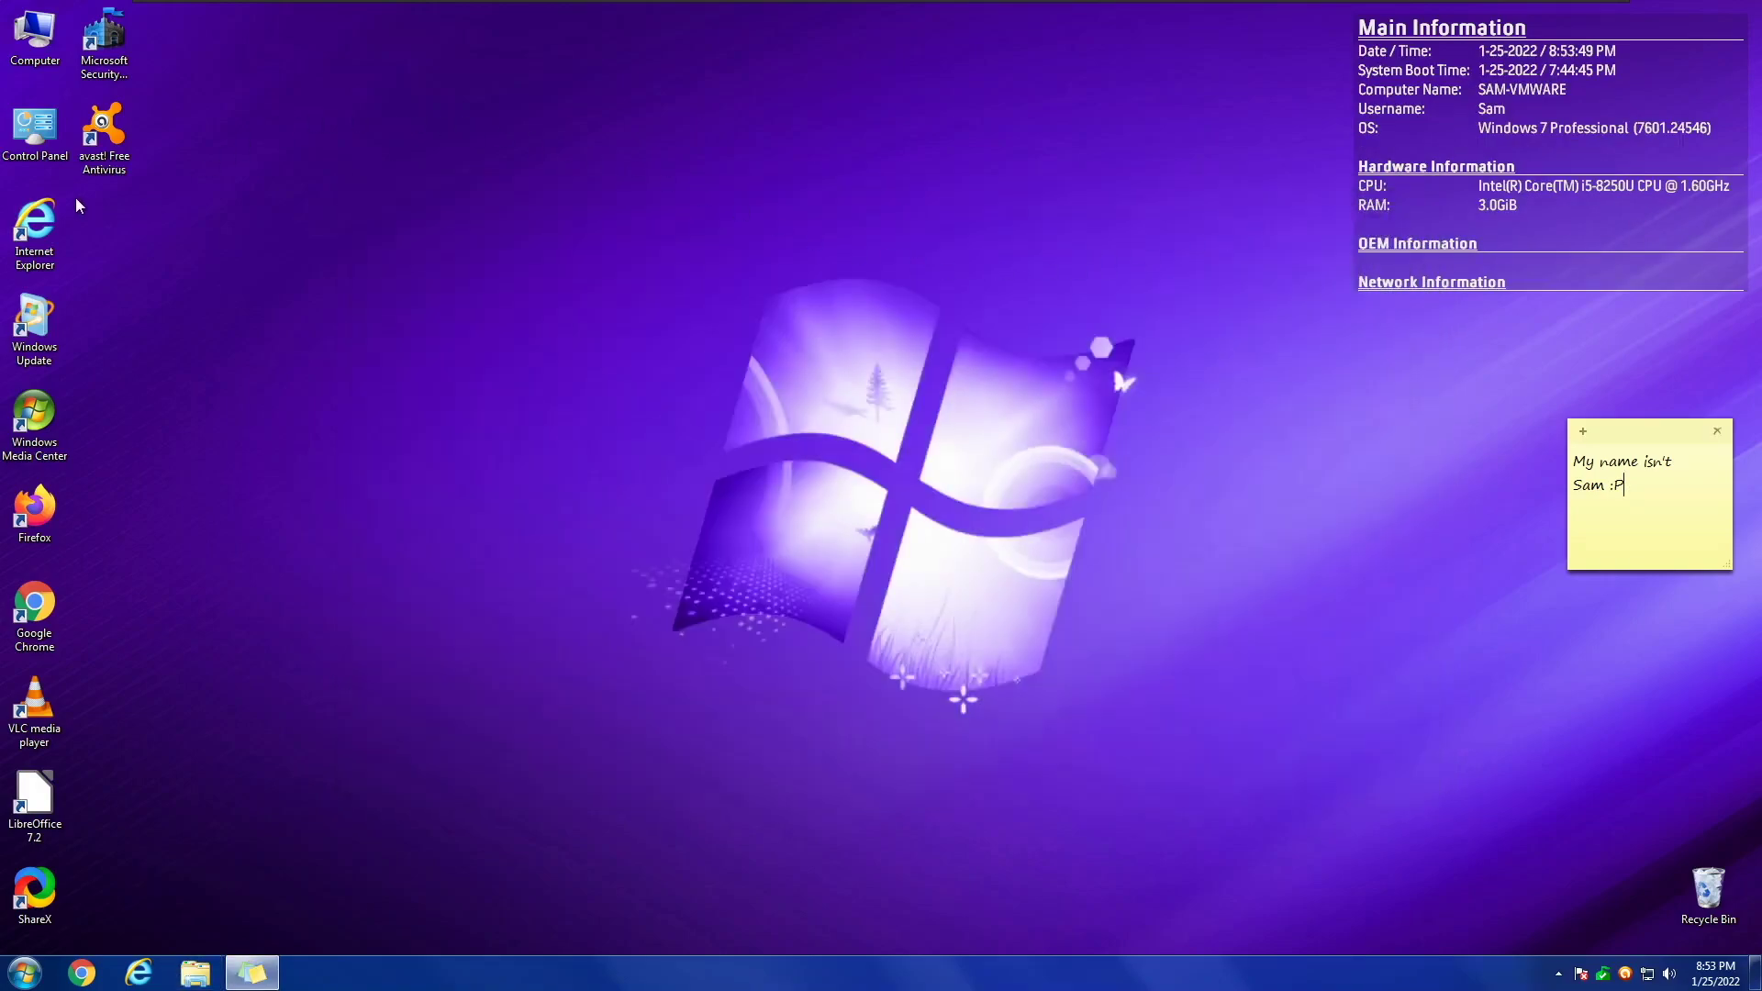
- Lock the computer from the Start menu's Shut down options and unlock it to the desktop
drag(76, 197, 392, 587)
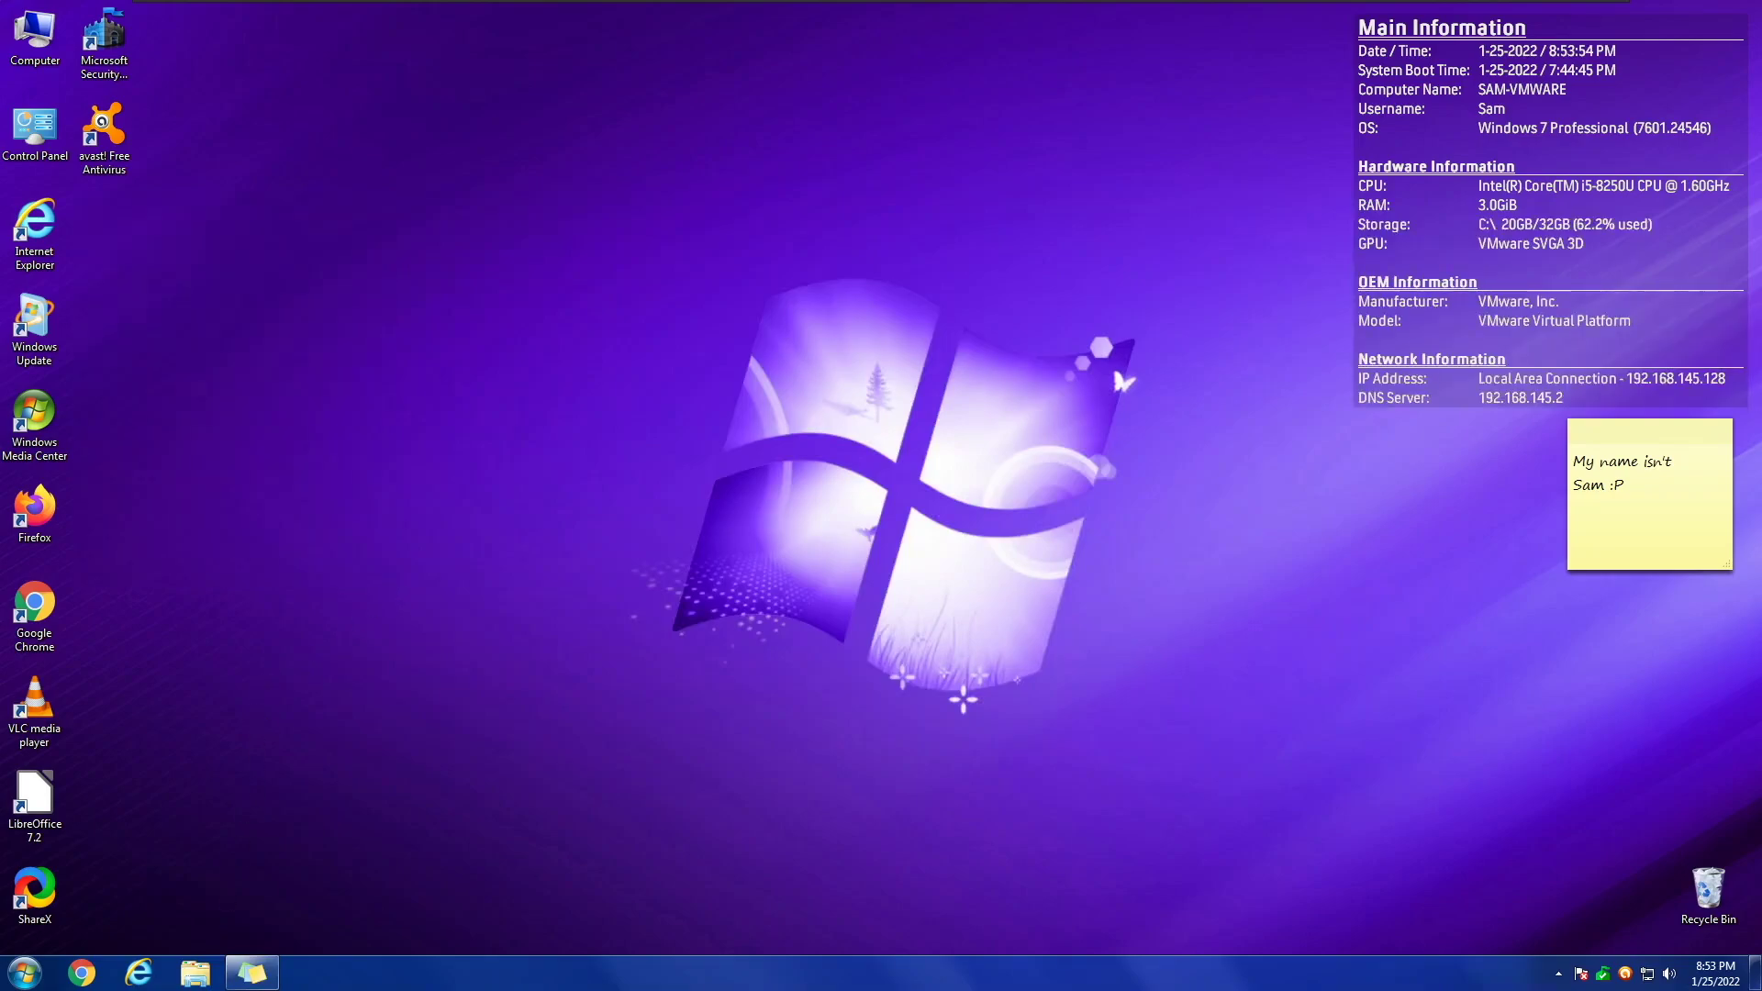
click(25, 973)
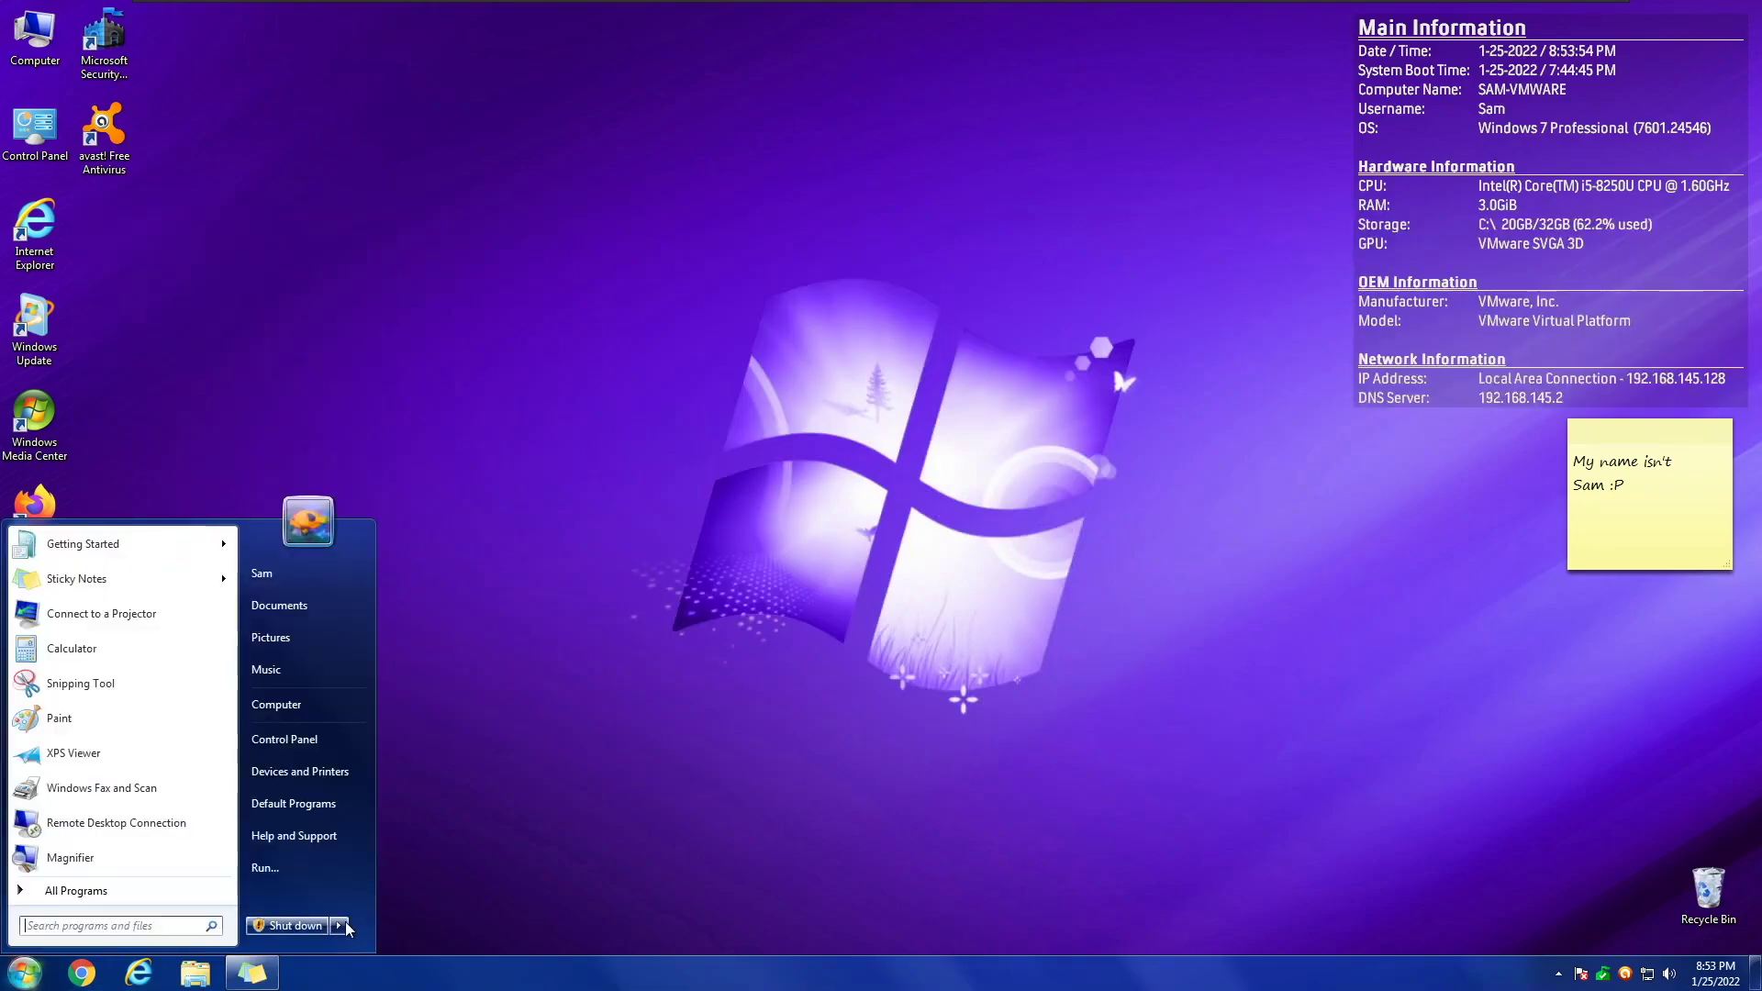
mouse_move(345, 921)
click(392, 873)
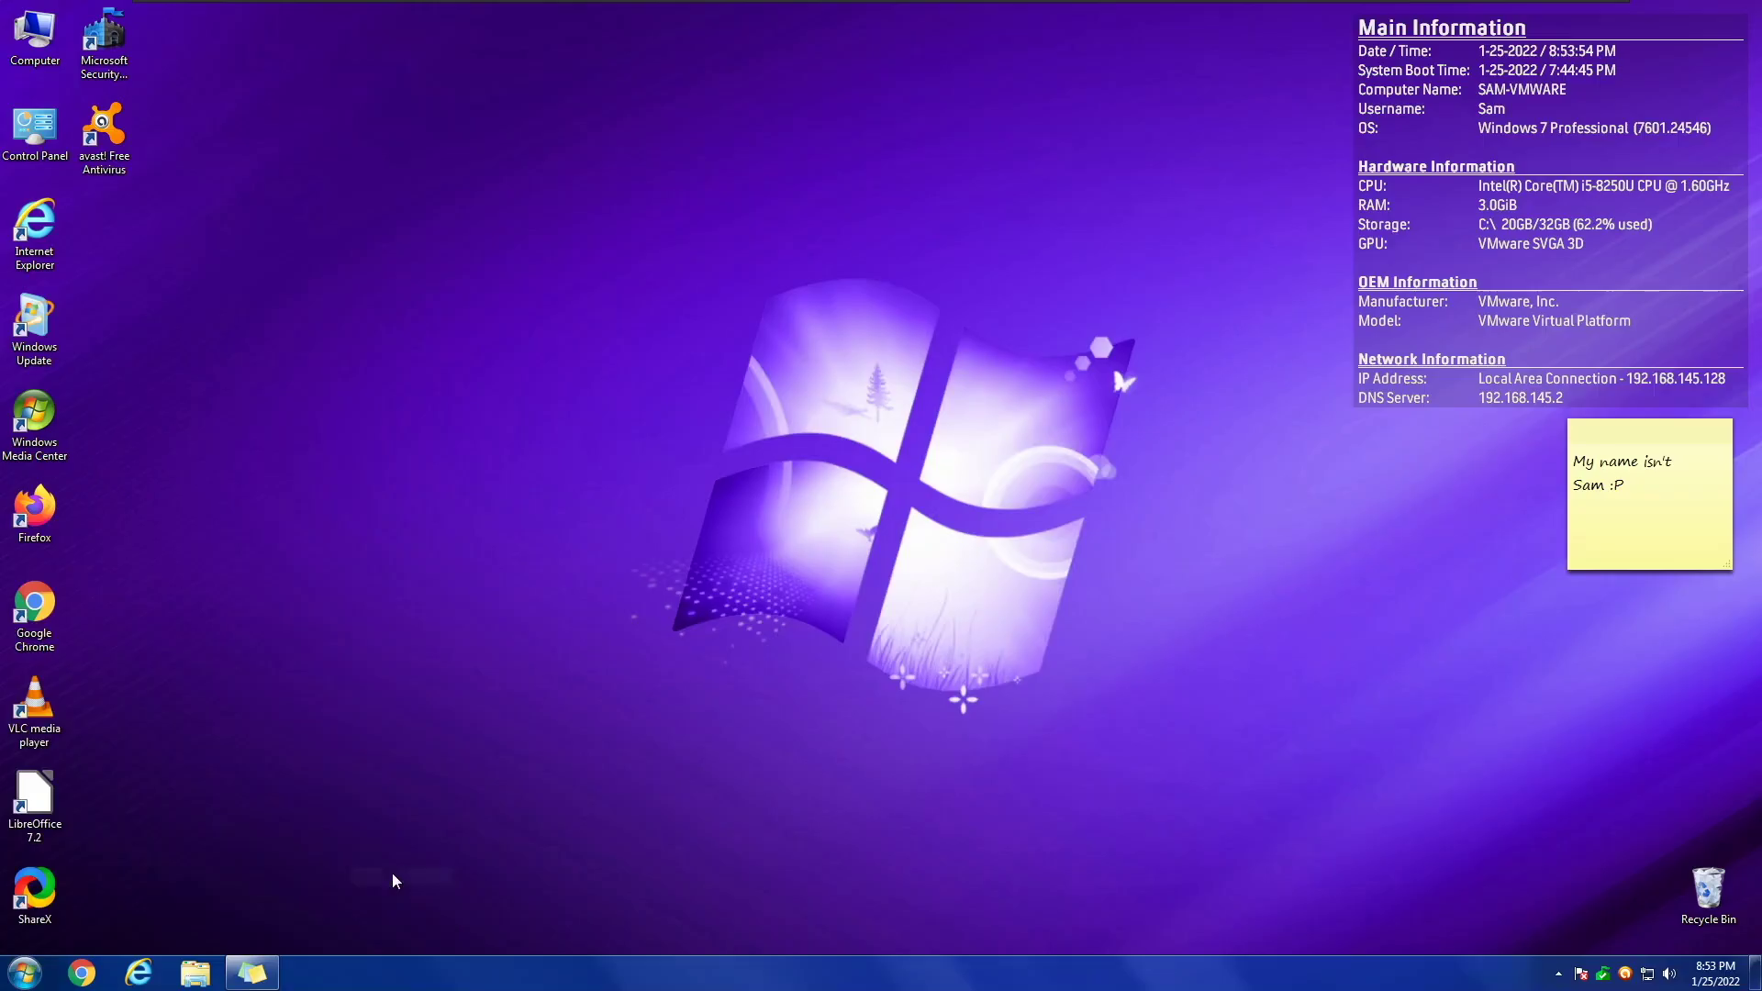
click(880, 546)
- Reset the Windows 7 virtual machine using the VMware full-screen toolbar's power menu
mouse_move(323, 3)
click(435, 13)
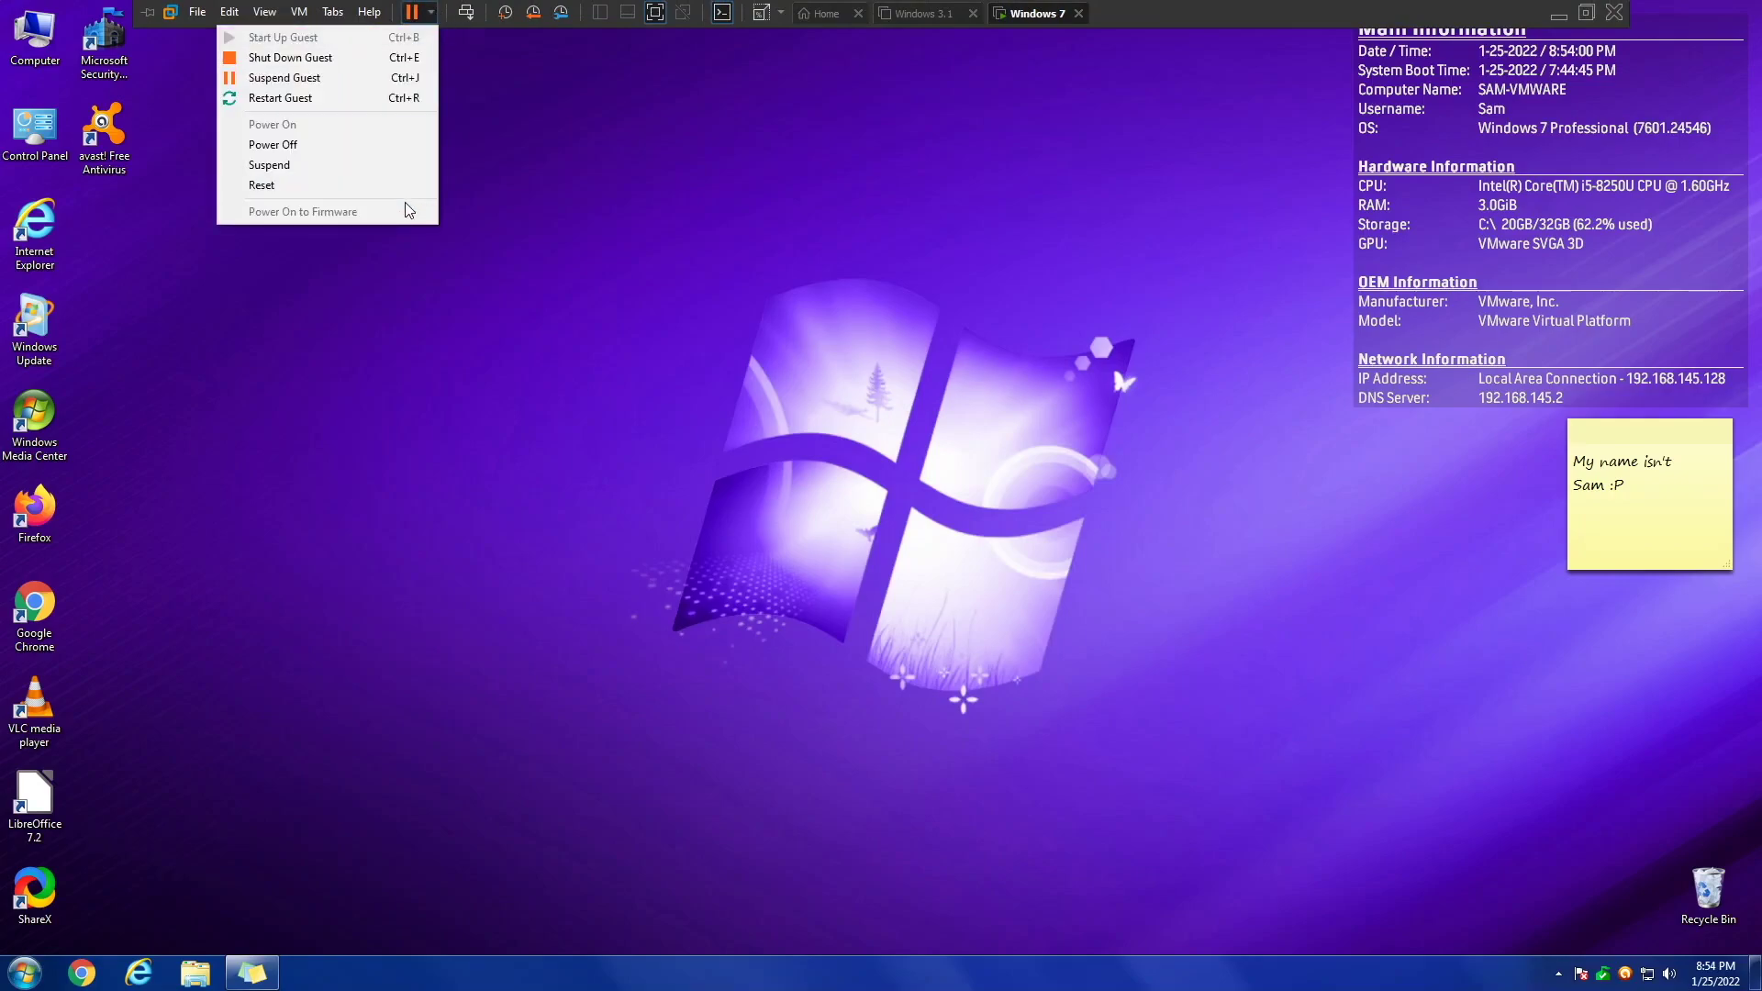